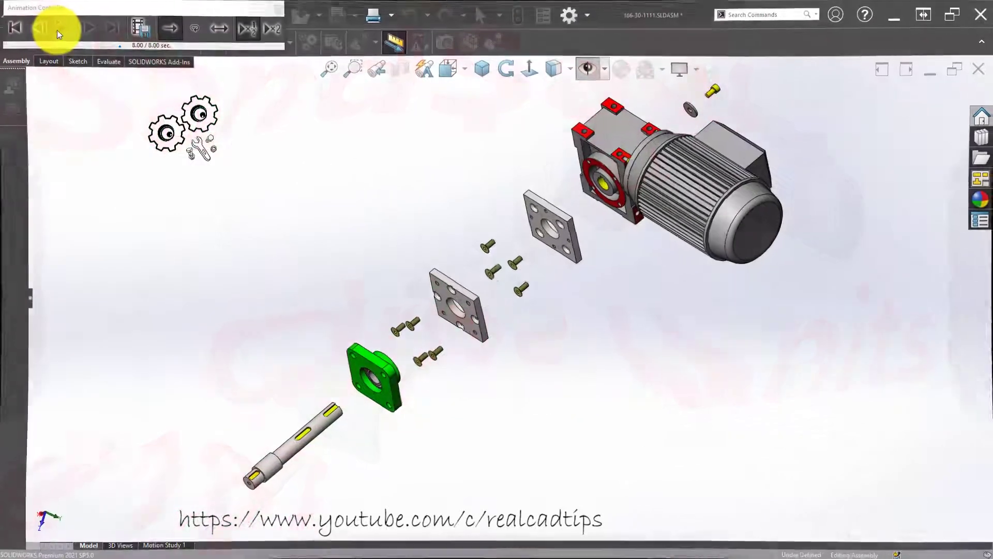
Play the drive unit's exploded-view animation so its parts collapse back together
click(58, 30)
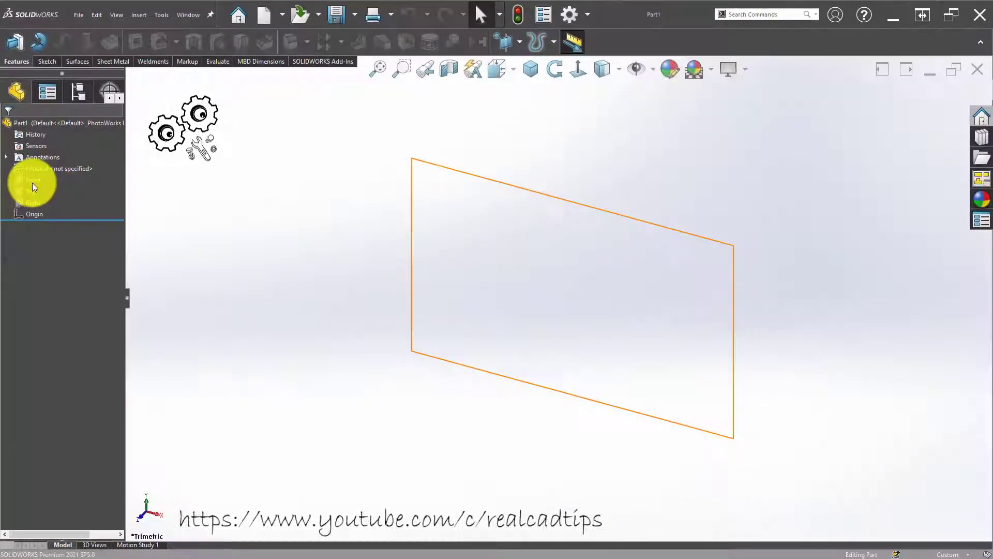
Start a sketch on the Front plane with a horizontal centerline from the origin
click(32, 181)
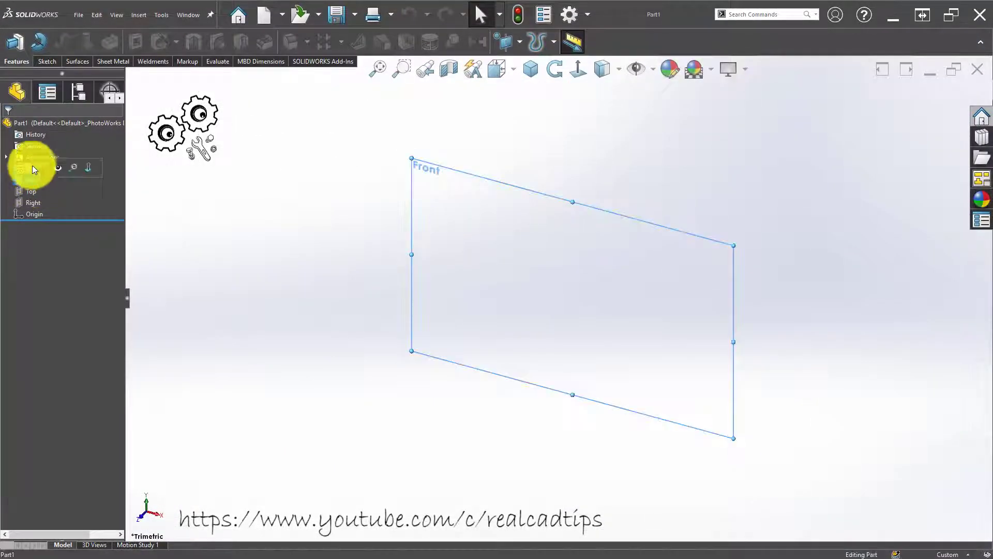
click(43, 164)
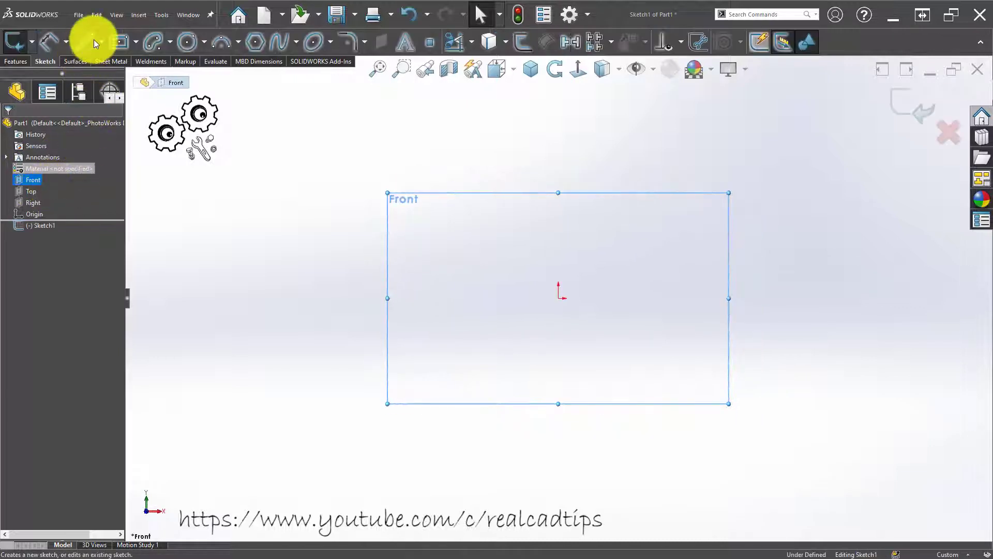
click(102, 42)
click(104, 72)
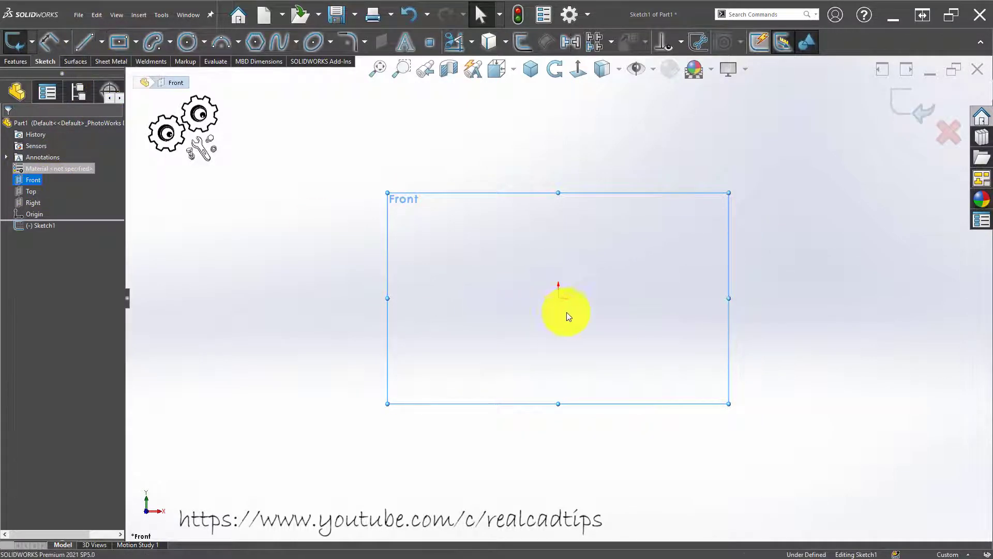
click(558, 298)
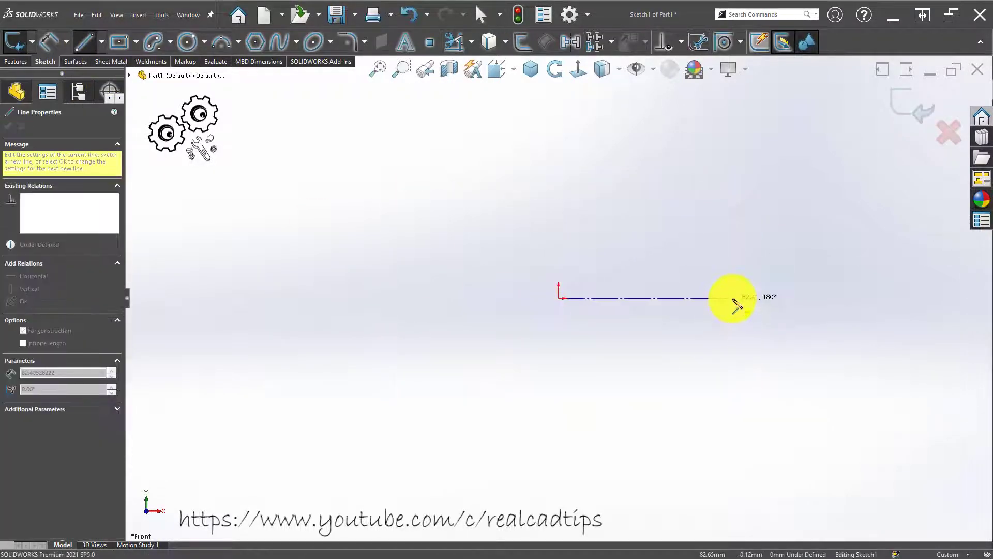
click(731, 303)
key(Escape)
scroll(709, 321, down, 2)
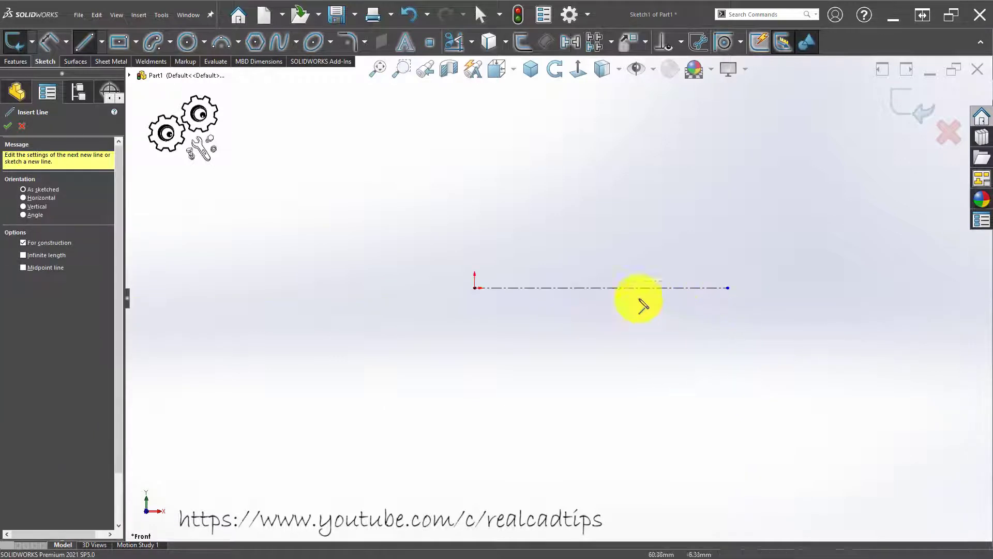
key(Escape)
Draw the closed stepped shaft half-profile on the centerline and lengthen the centerline past it
click(83, 41)
scroll(600, 248, down, 1)
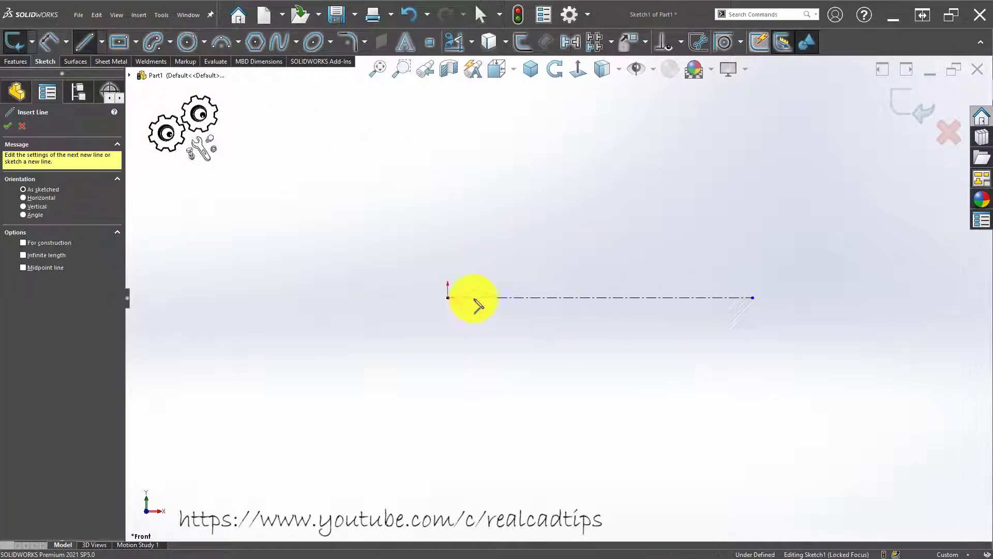
click(448, 297)
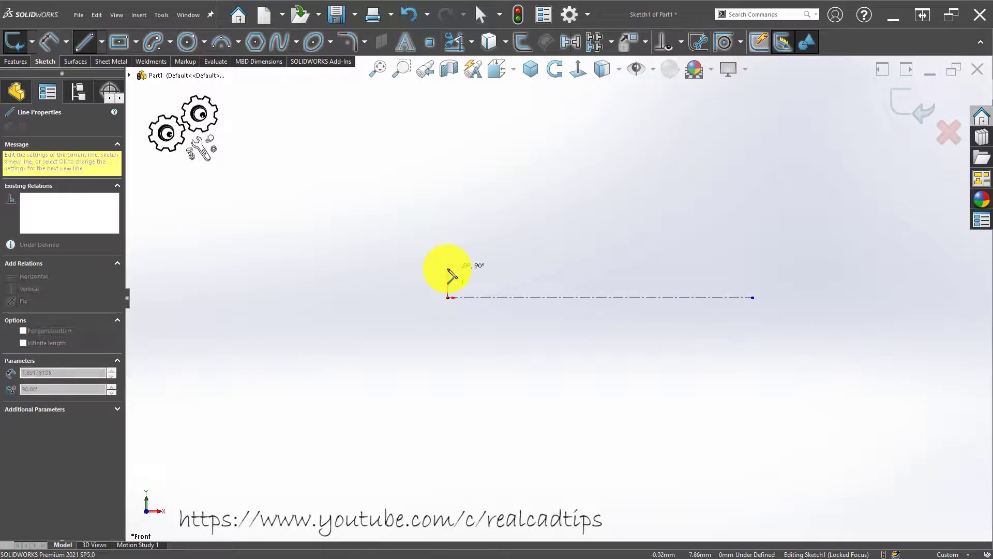
click(447, 268)
click(625, 268)
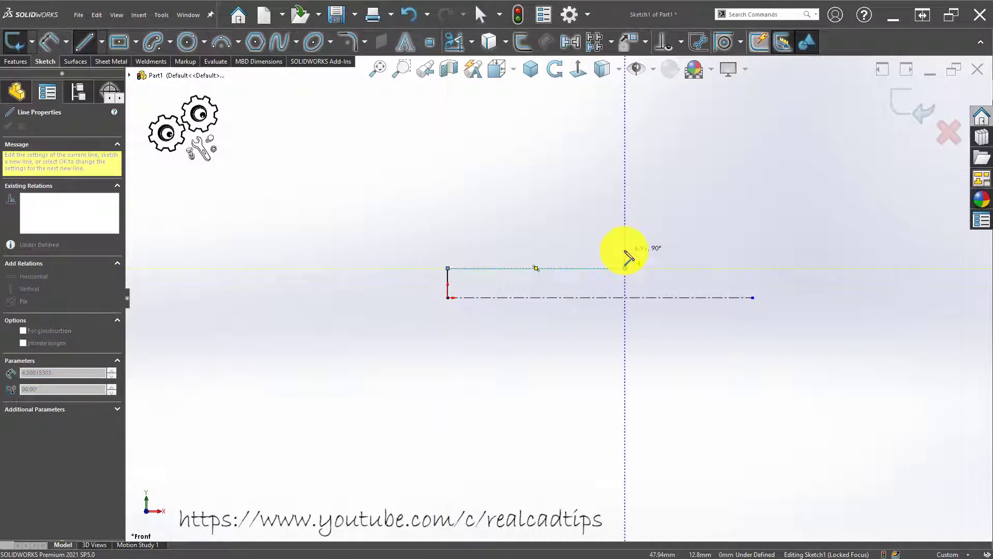
click(625, 254)
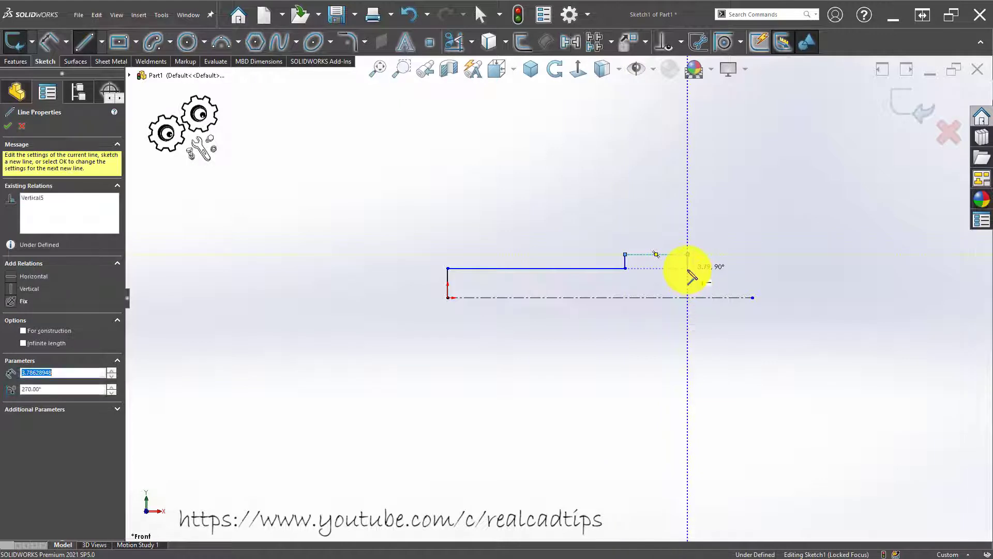
click(687, 268)
click(733, 268)
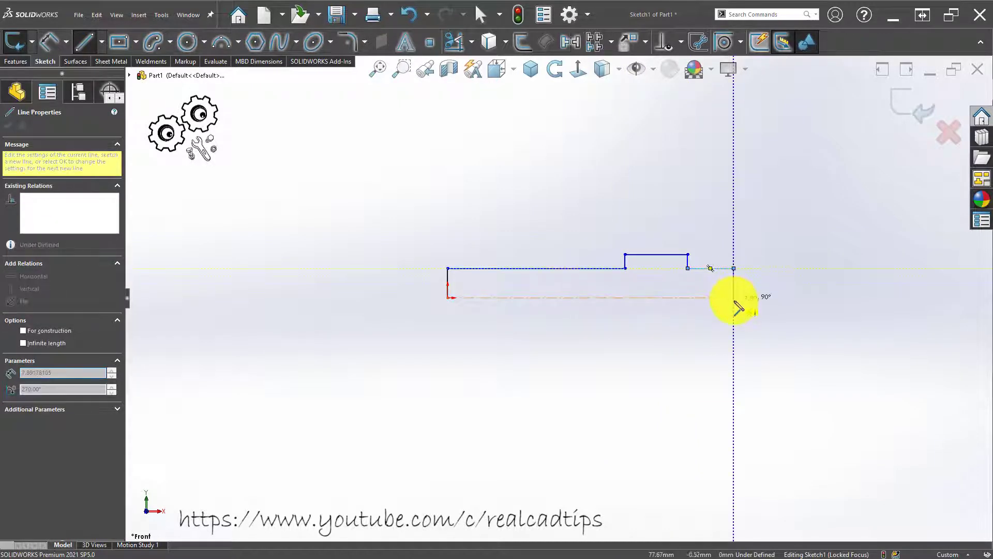
click(733, 297)
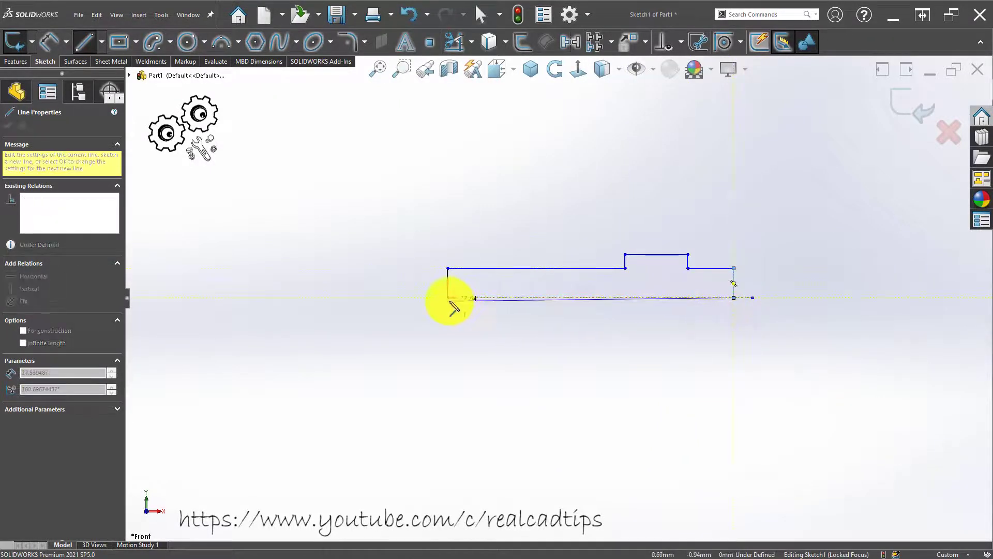
click(447, 298)
key(Escape)
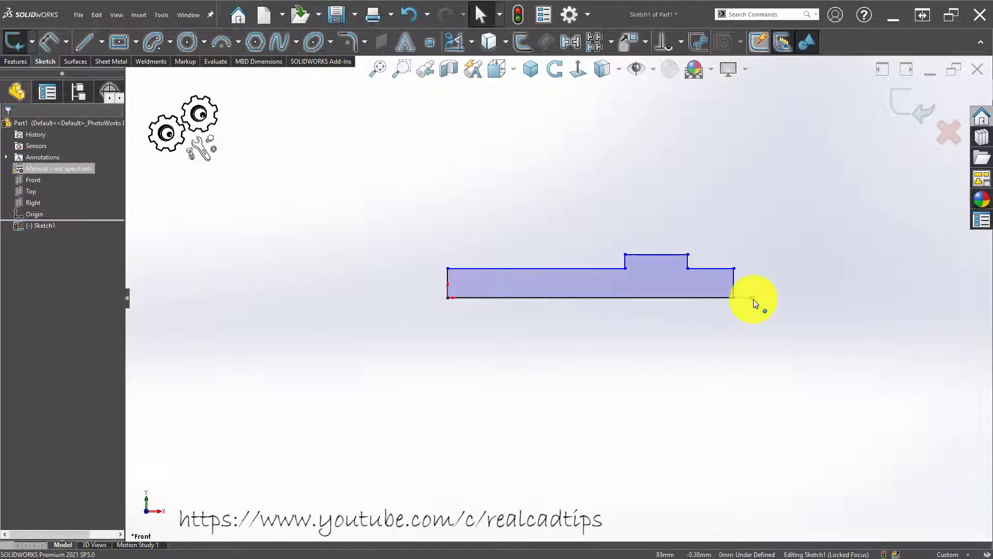
drag(753, 298, 821, 298)
Dimension the left section as a 25 diameter about the centerline
click(519, 445)
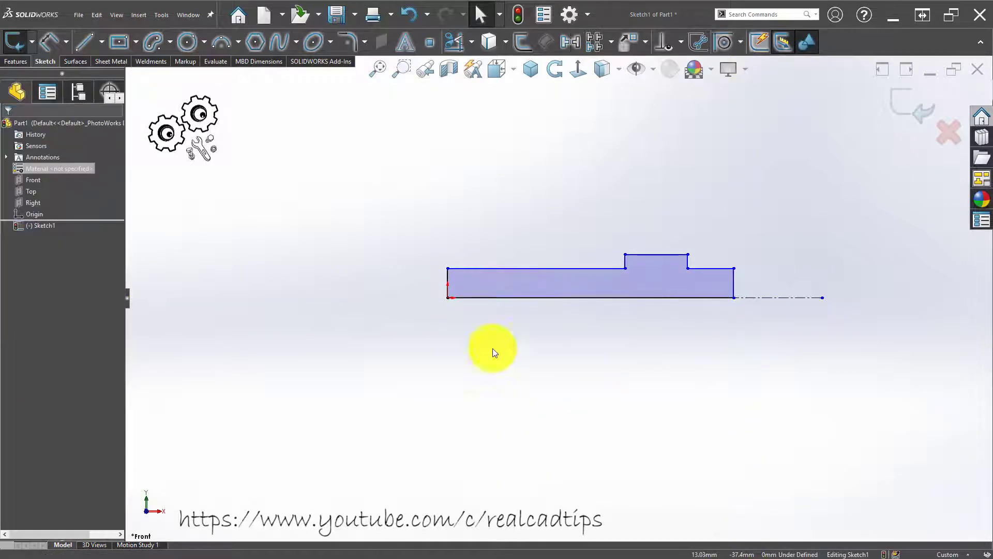
right_drag(492, 349, 495, 281)
click(781, 298)
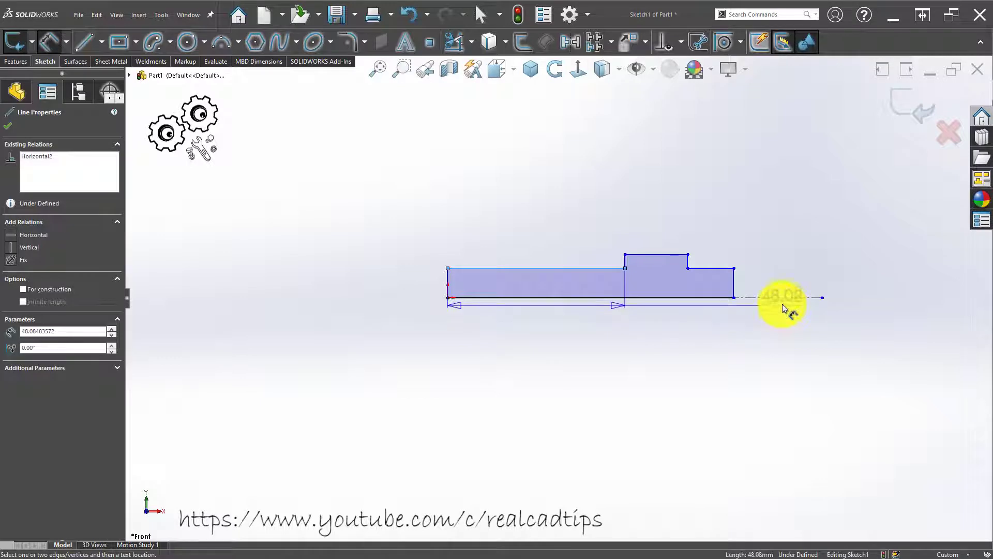
click(782, 298)
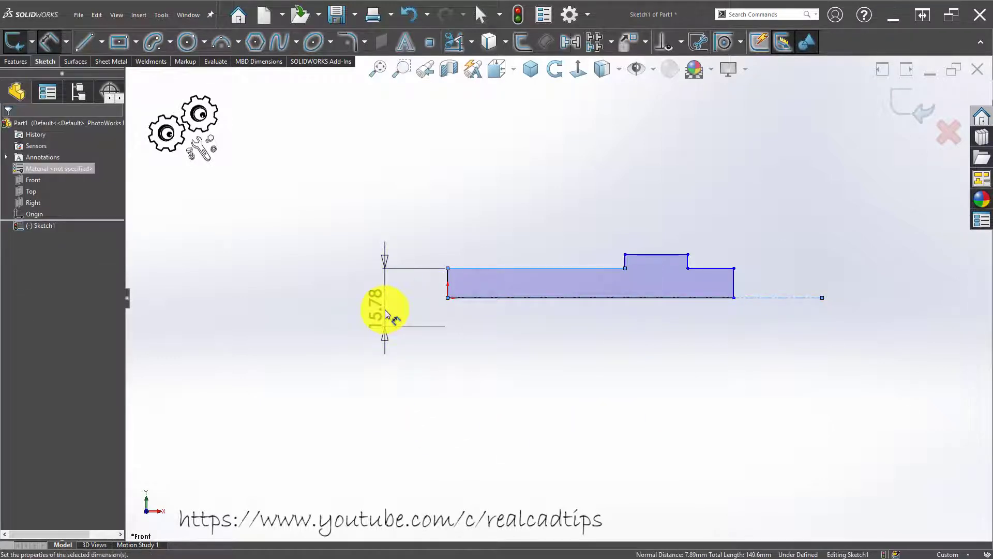
click(385, 309)
text(25)
key(Return)
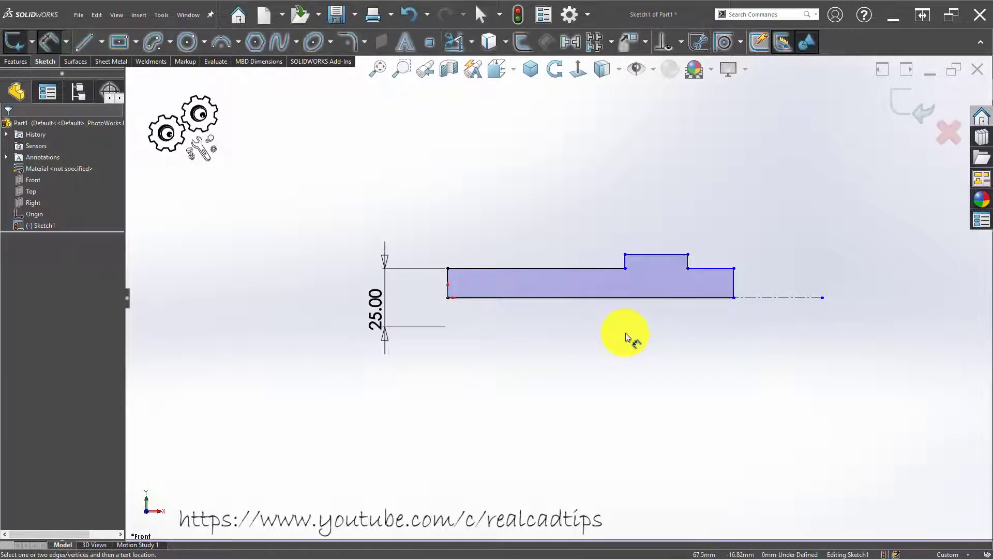
Add diameter dimensions of 25 at the right end and 31 across the raised step
click(715, 269)
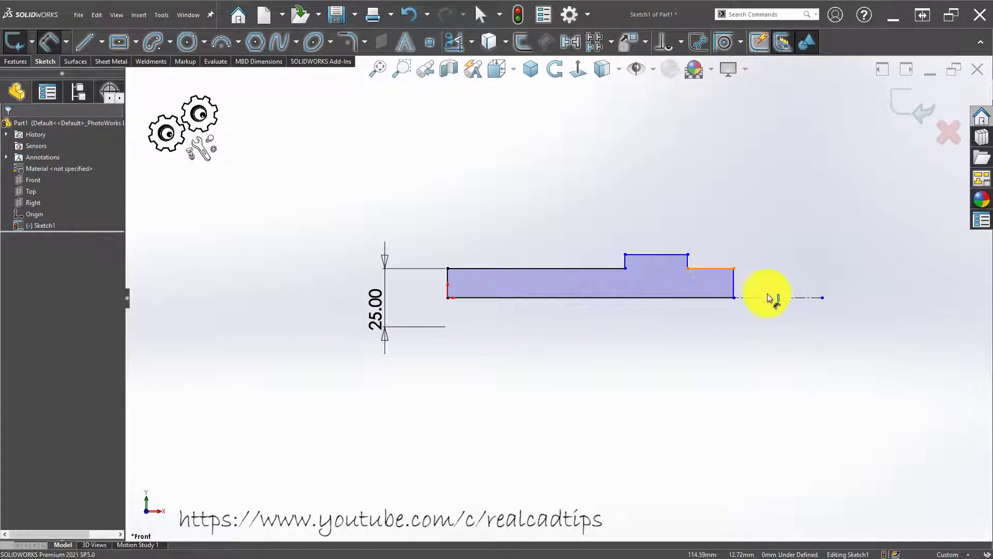
click(769, 298)
click(771, 313)
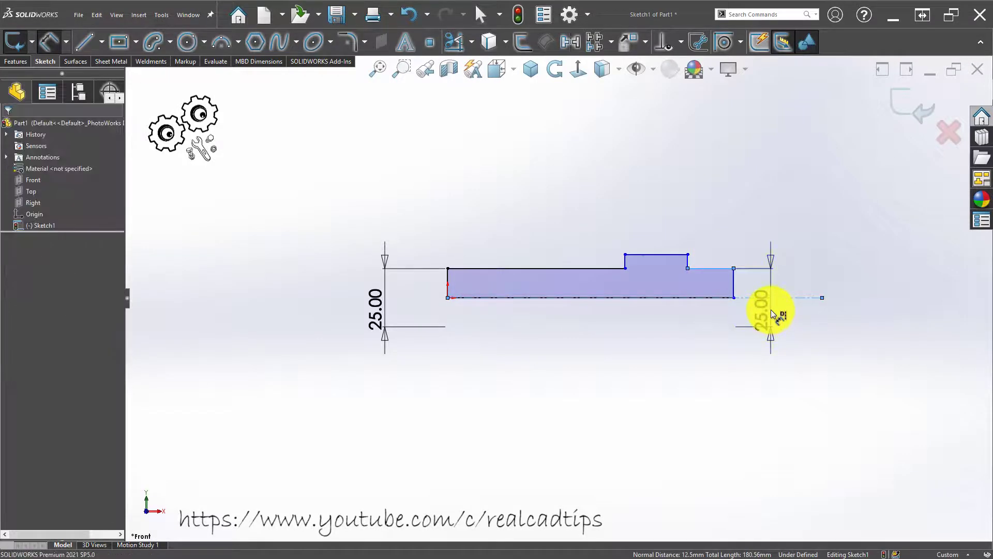
click(750, 310)
click(696, 286)
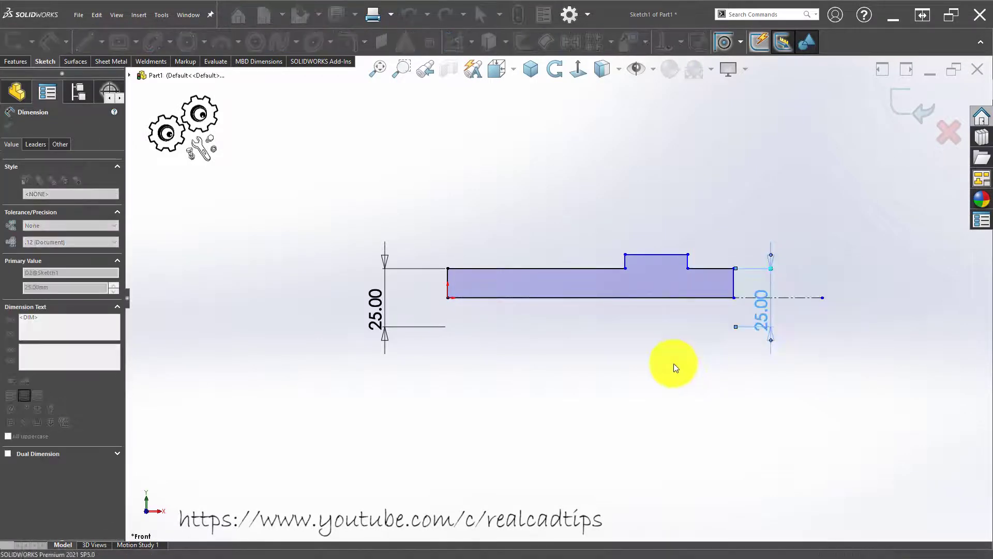
click(657, 254)
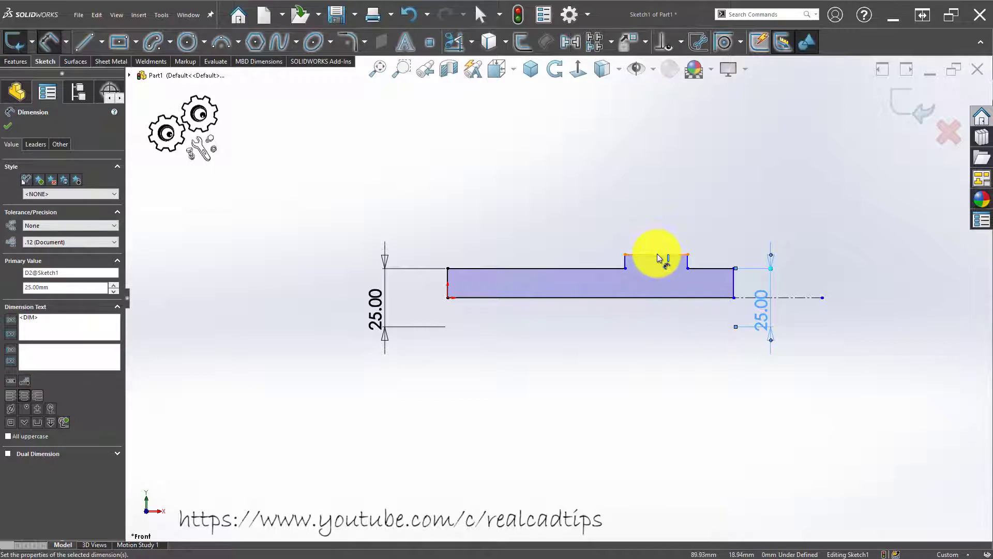
click(799, 300)
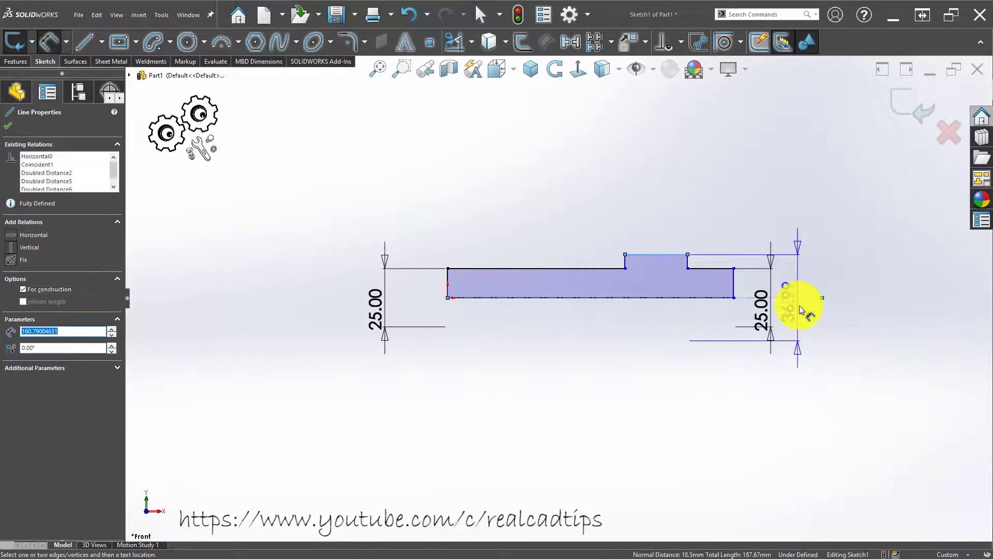
click(799, 314)
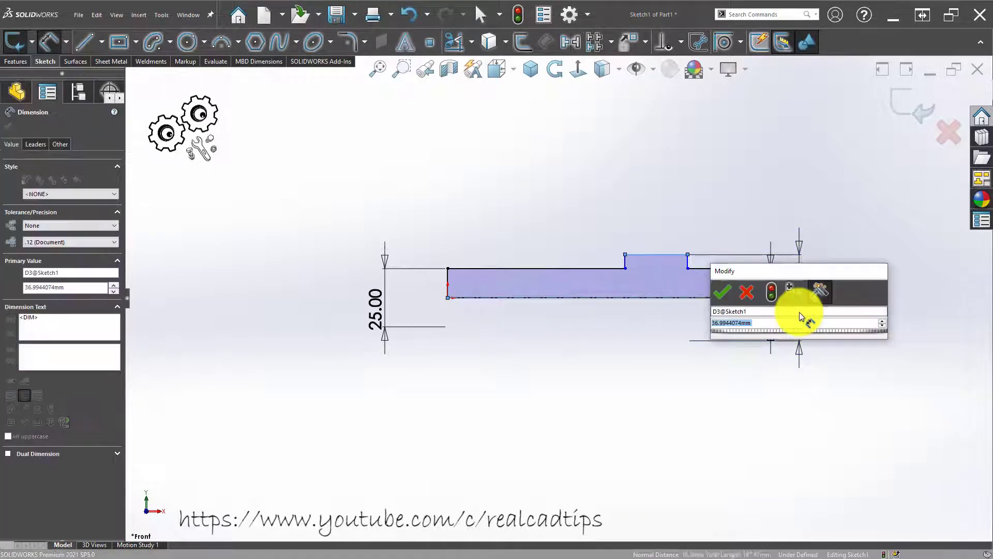
text(31)
key(Return)
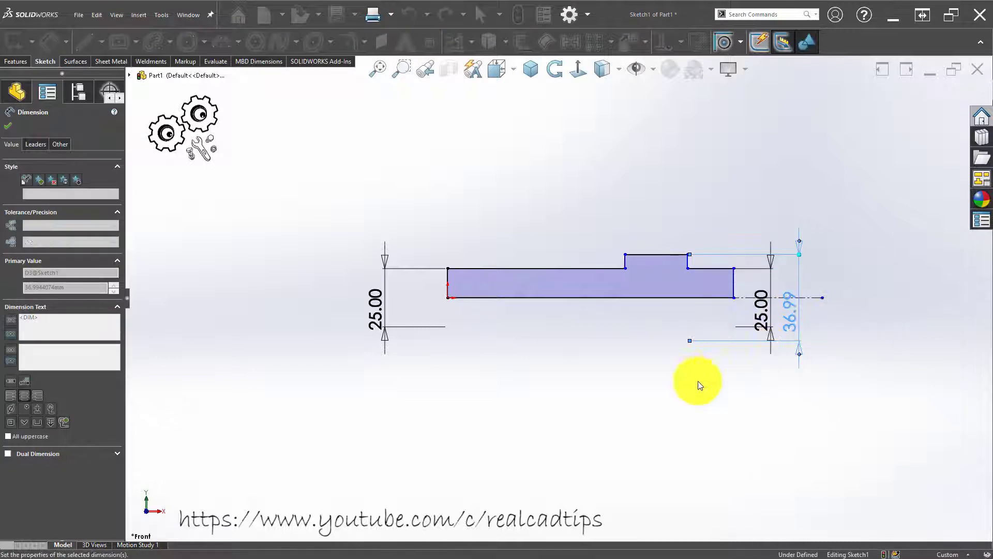
Dimension the left section's length to the step as 141
scroll(638, 276, down, 1)
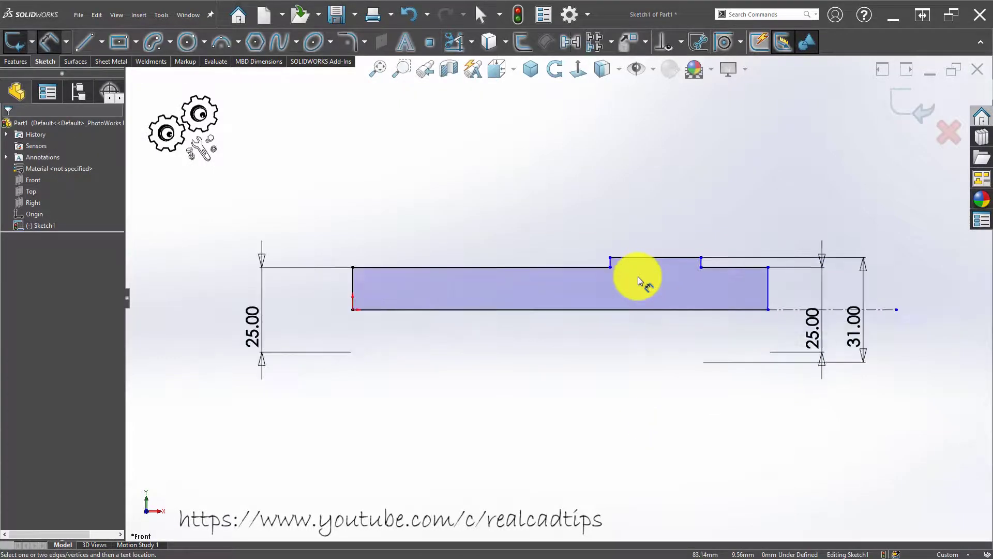
scroll(638, 276, down, 2)
scroll(638, 276, down, 3)
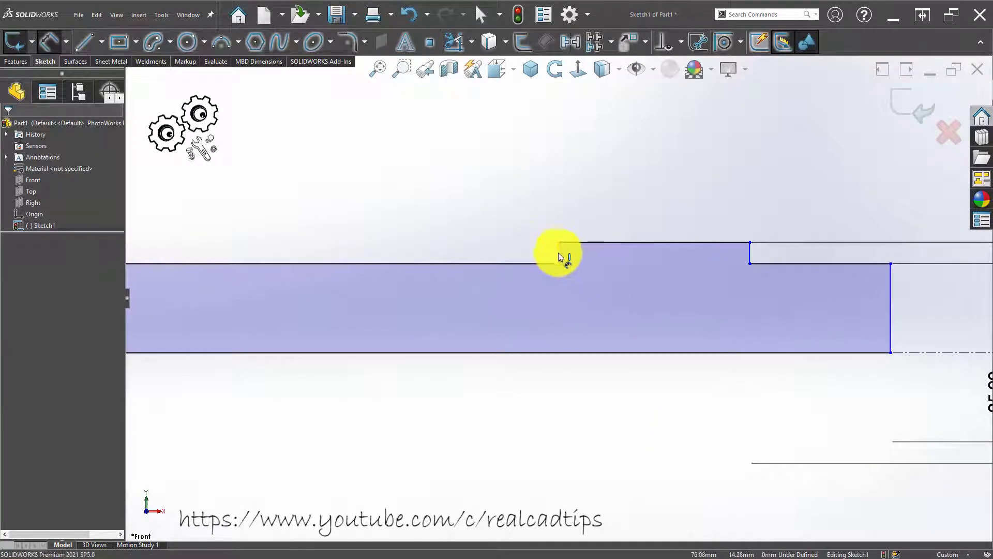
click(559, 254)
scroll(559, 257, up, 3)
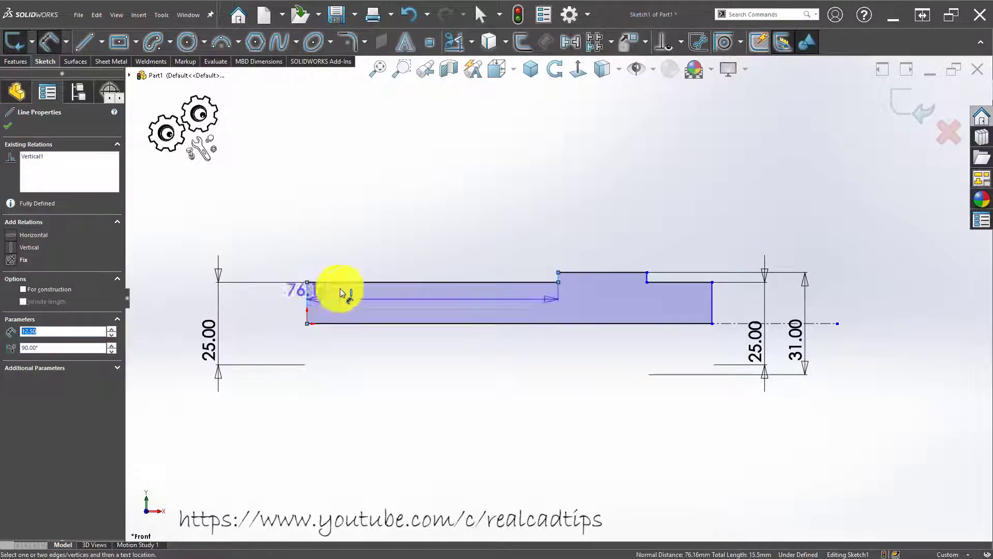
click(445, 223)
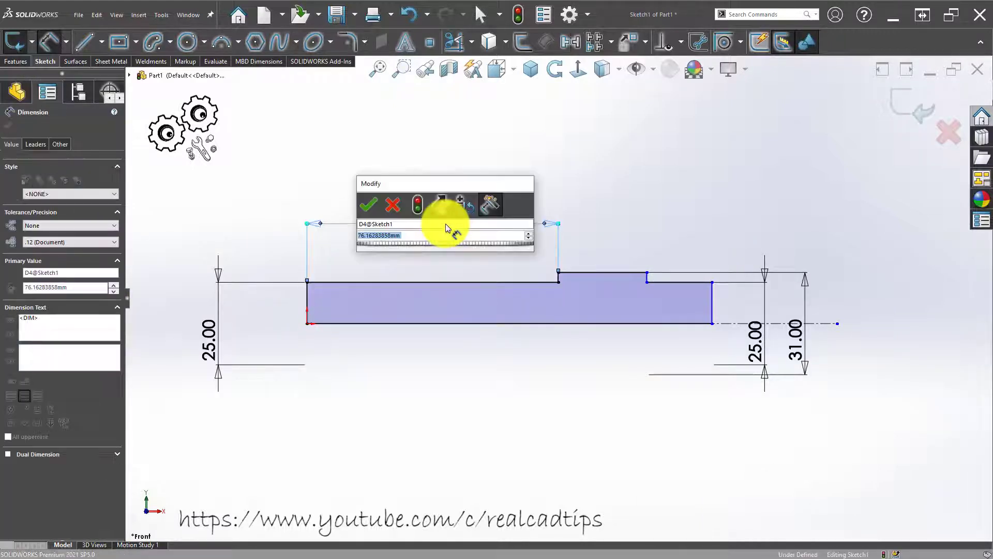
text(141)
key(Return)
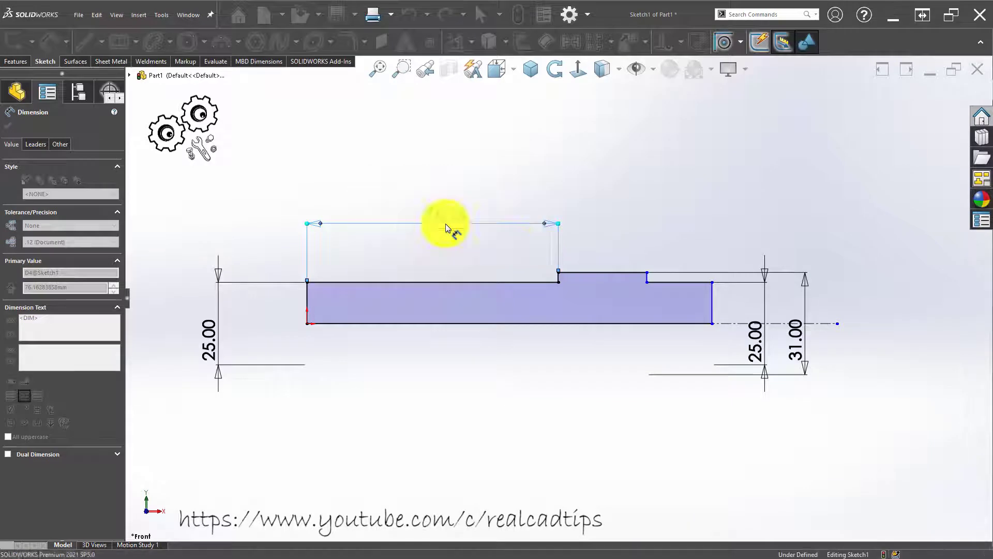
scroll(743, 333, up, 2)
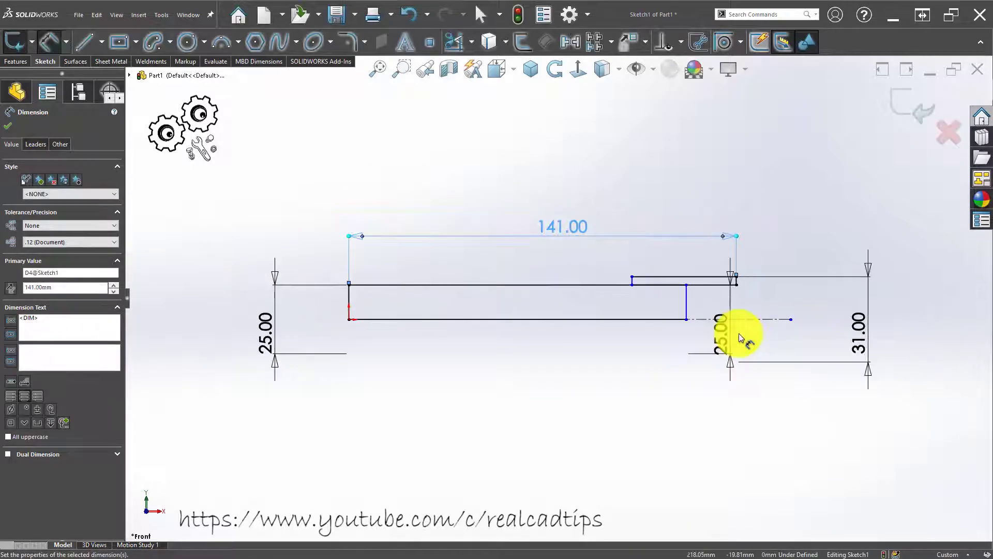
scroll(737, 291, up, 1)
key(Escape)
key(Escape)
Drag the centerline and right end line further right and stretch the short top line to close the profile
drag(548, 331, 805, 330)
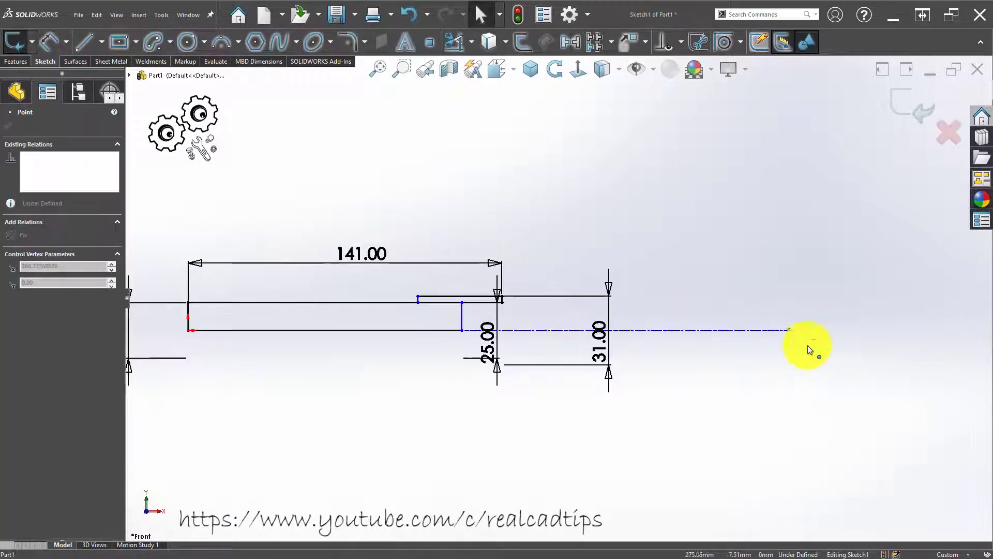
click(461, 318)
drag(688, 316, 705, 317)
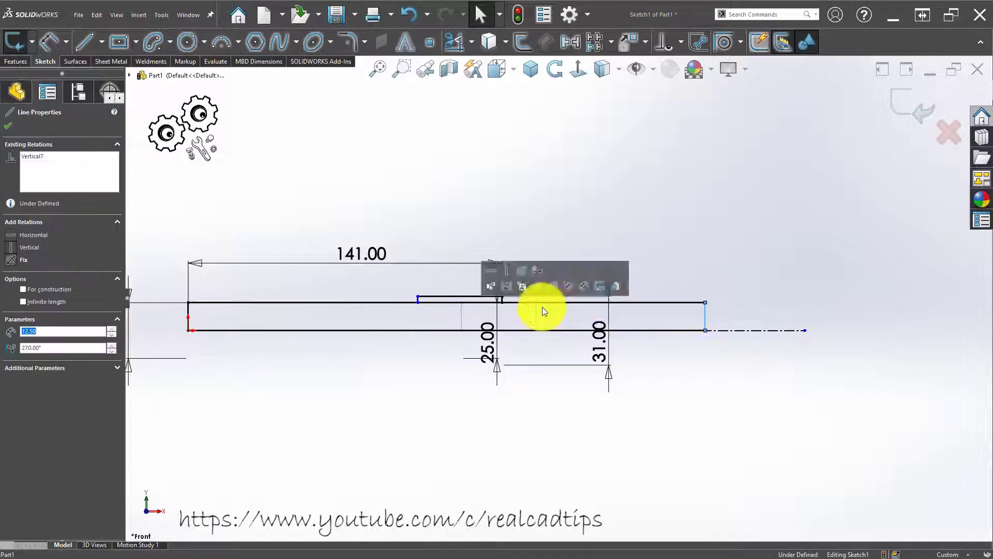
key(Escape)
drag(417, 296, 541, 296)
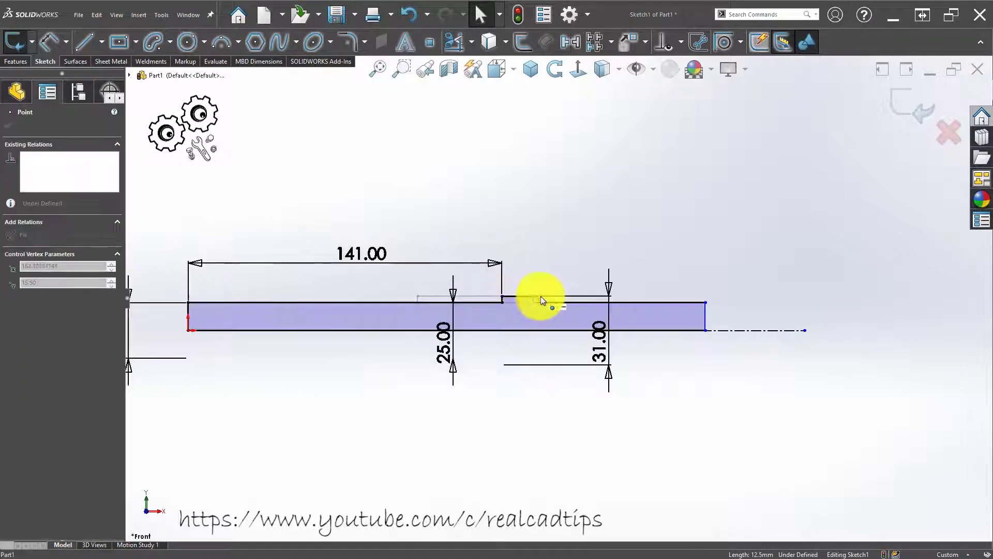
click(528, 429)
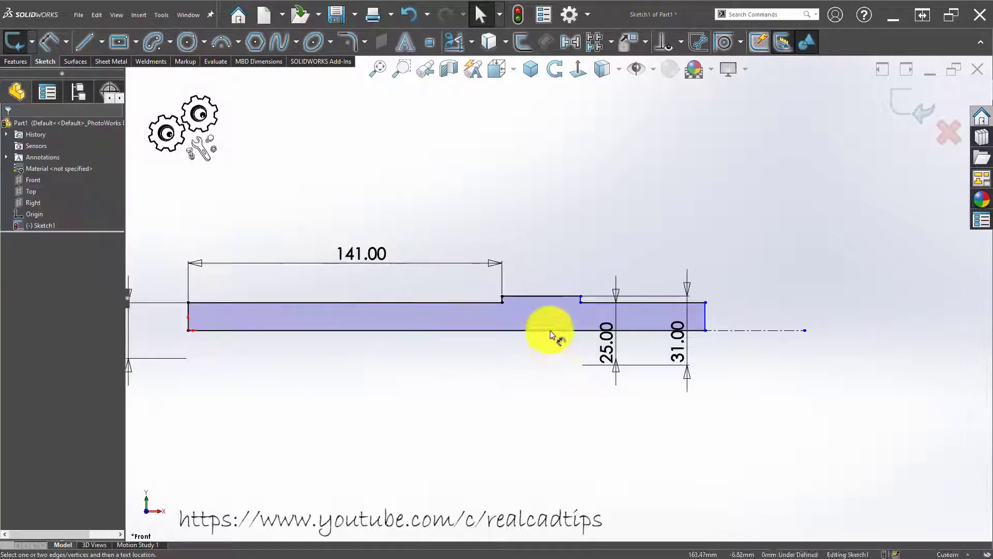
right_drag(550, 332, 551, 298)
Dimension the raised step's length to 39.50, declining the global variable
click(552, 298)
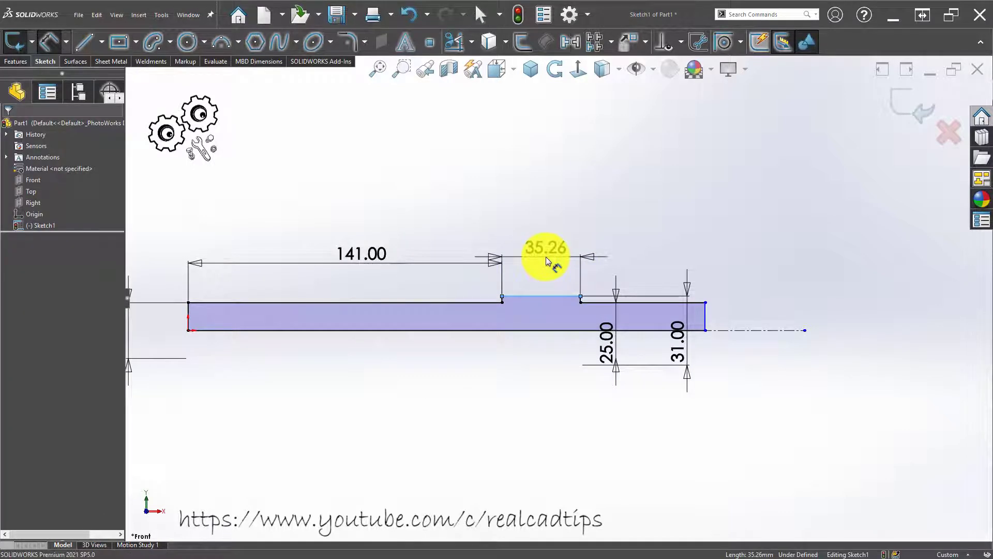
click(545, 257)
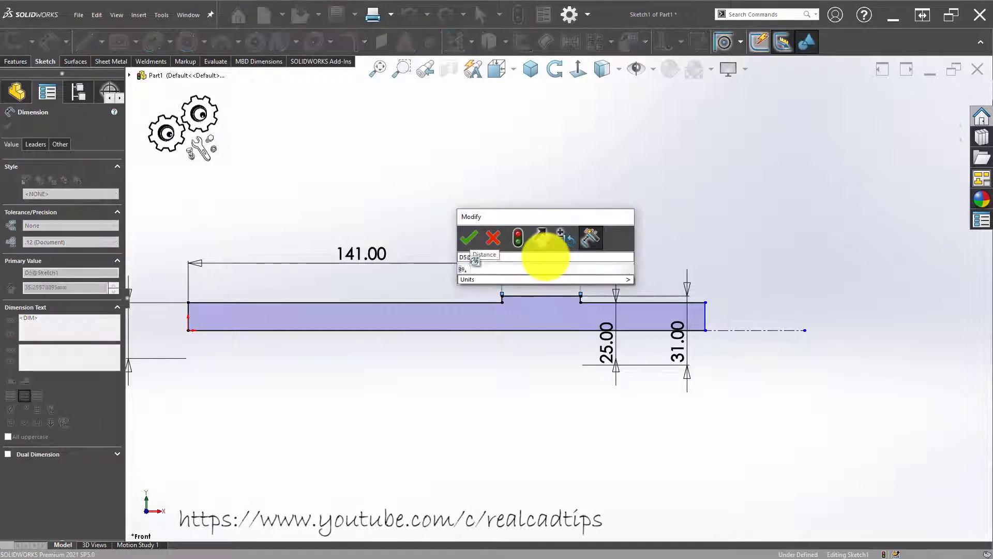
key(Return)
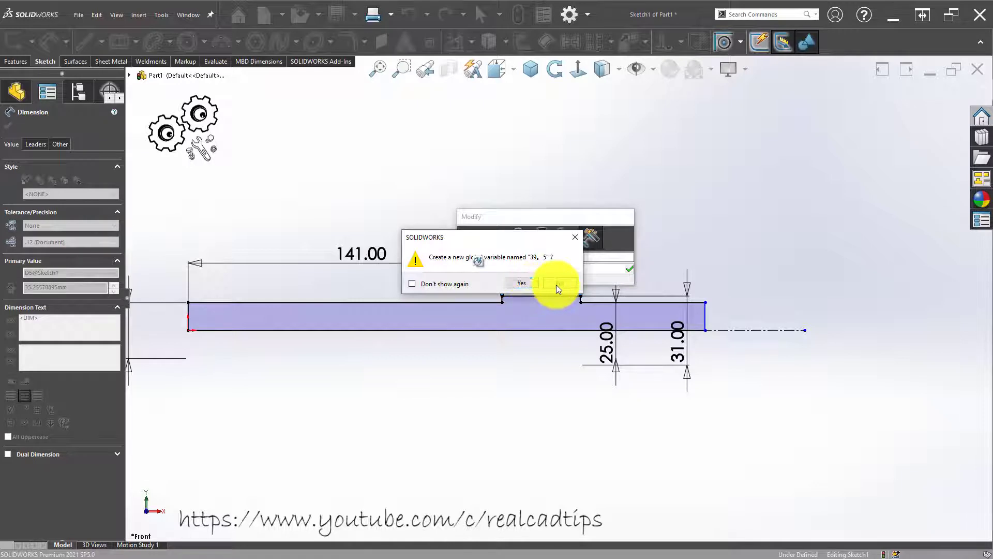
click(557, 284)
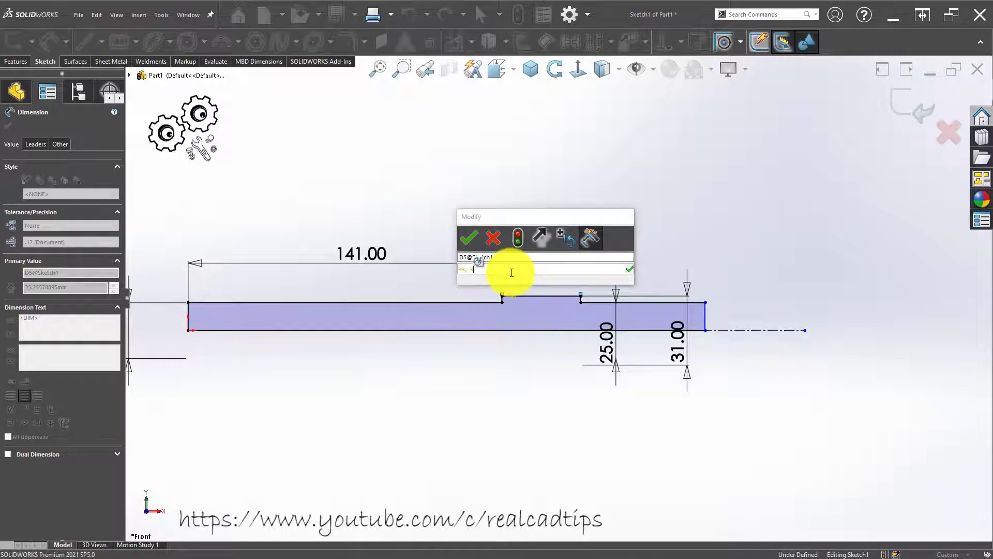
key(BackSpace)
key(BackSpace)
key(BackSpace)
text(39)
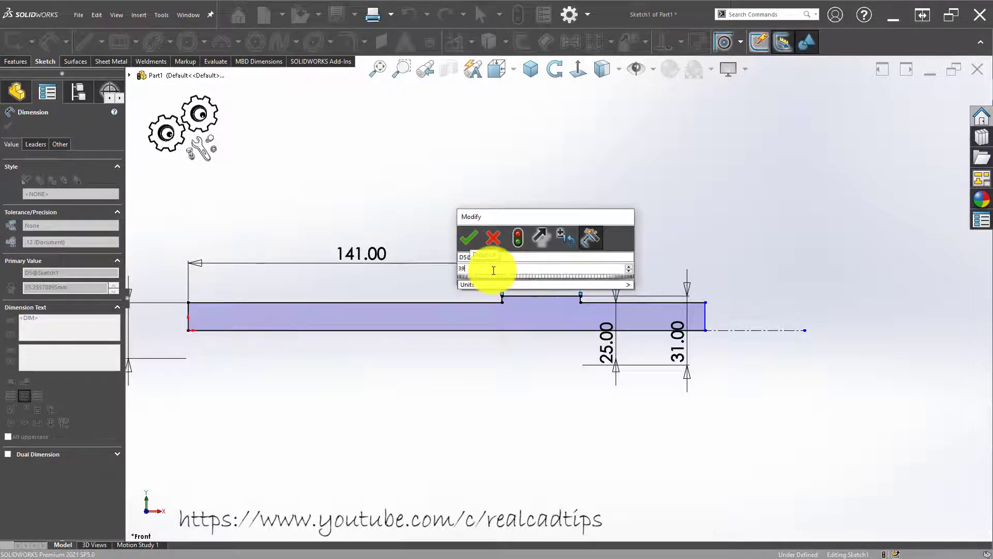
text(.)
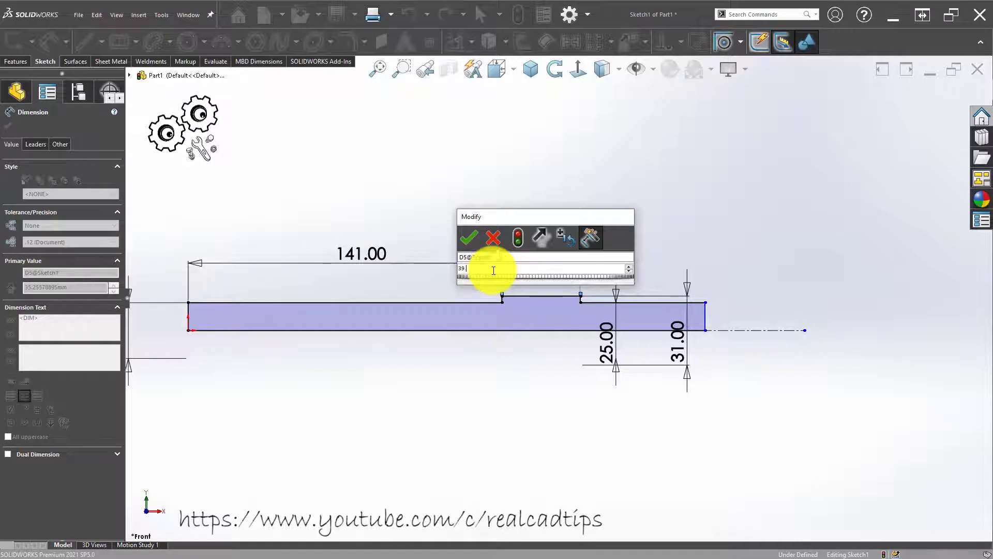
text(5)
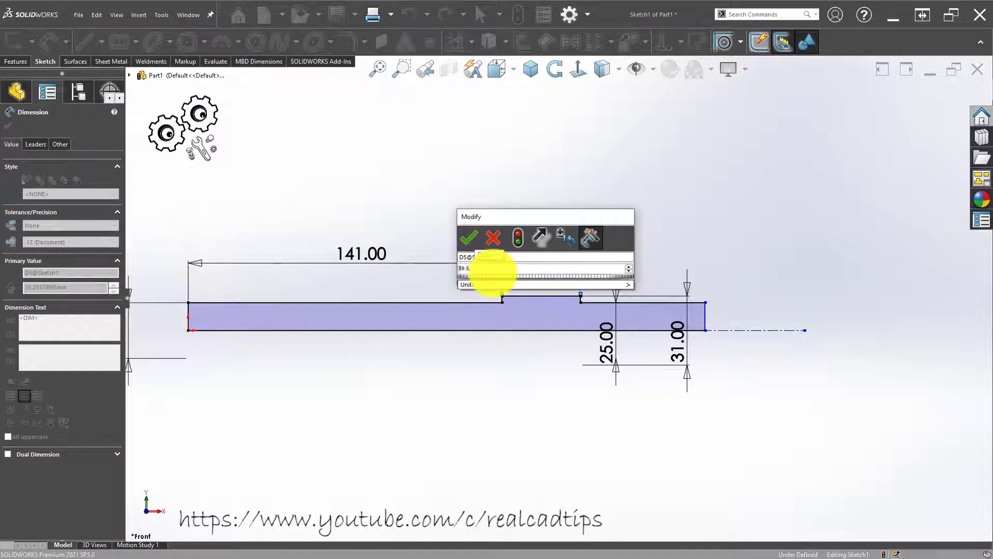
key(Return)
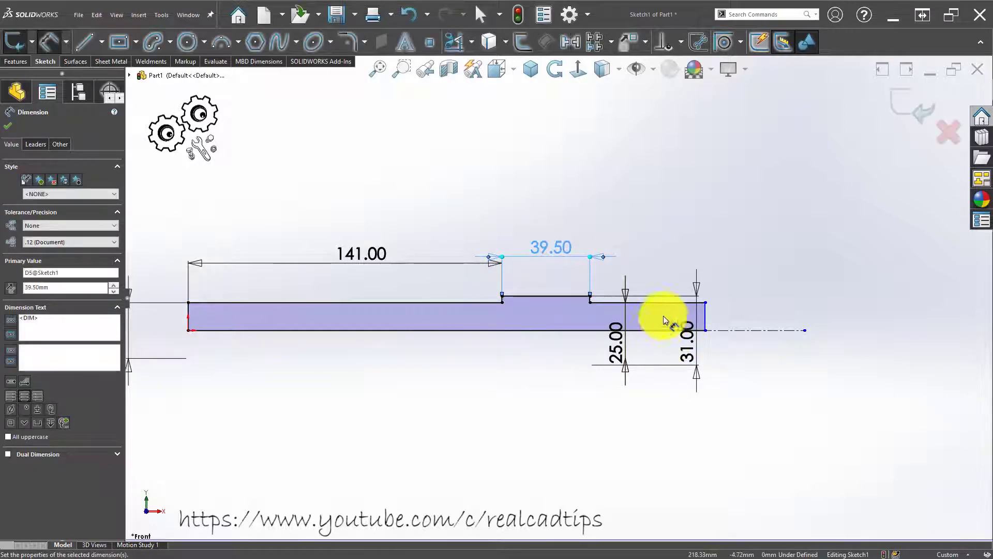
Dimension the end step's length to 23.50
click(660, 303)
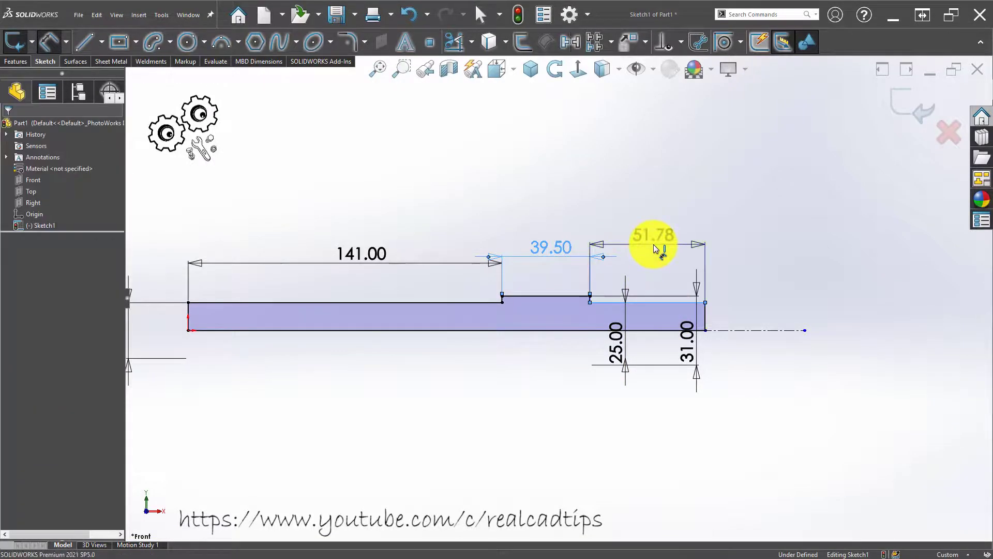
click(655, 247)
text(23.5)
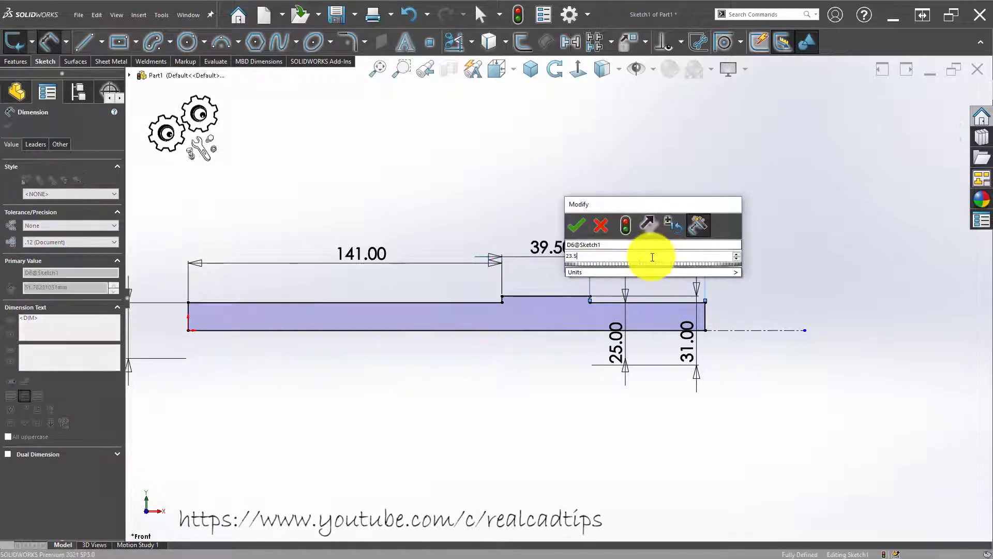
key(Return)
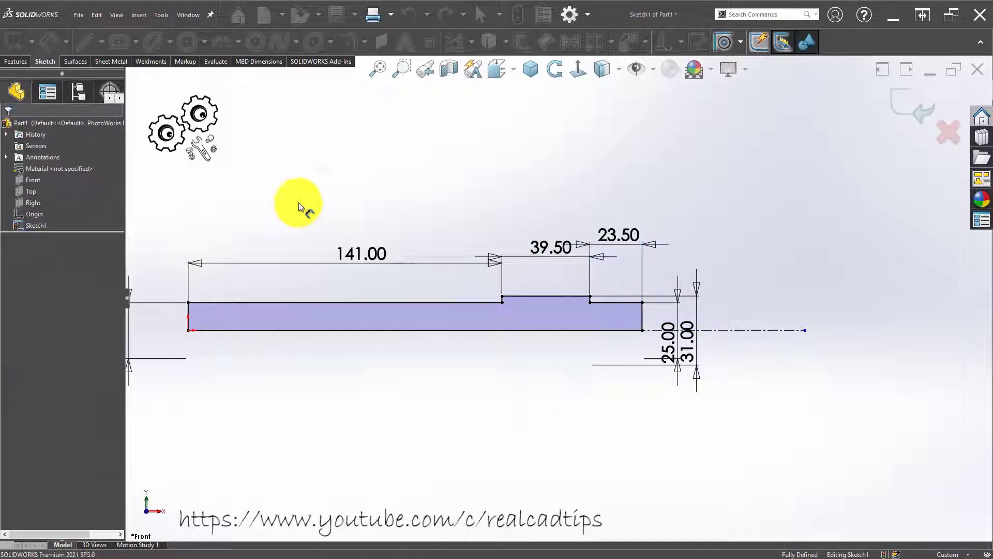
click(16, 63)
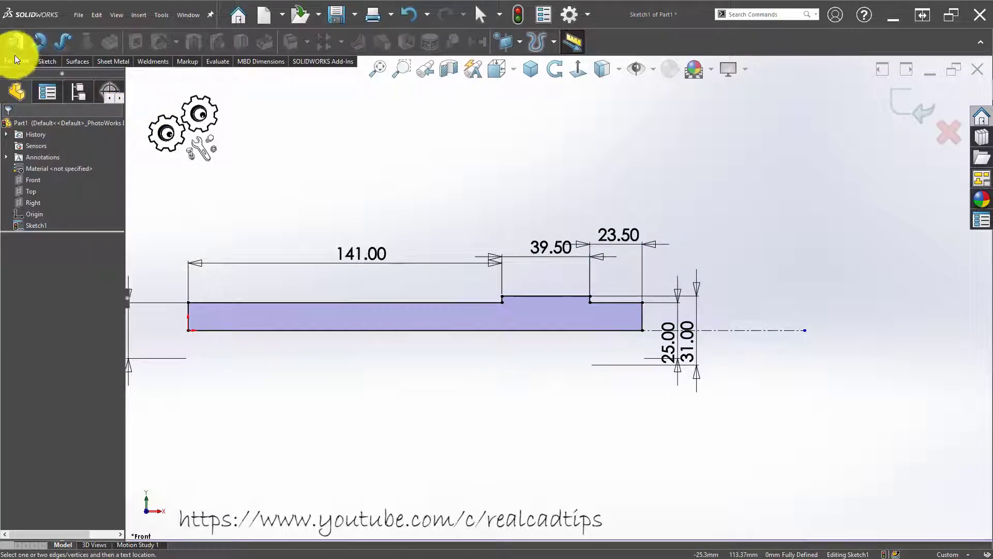
Revolve the sketch 360° about centerline Line1 into a solid shaft and orbit to view its end
click(37, 41)
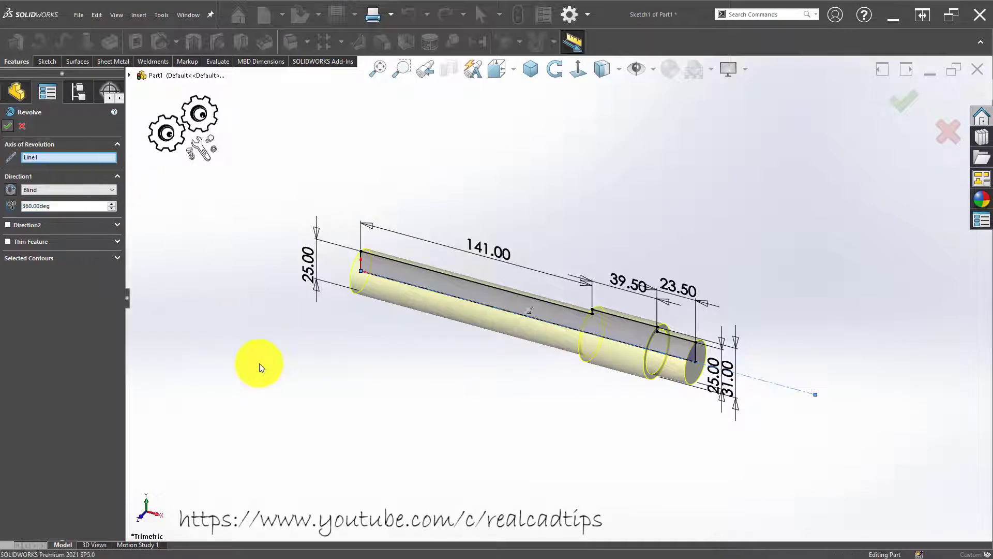
key(Return)
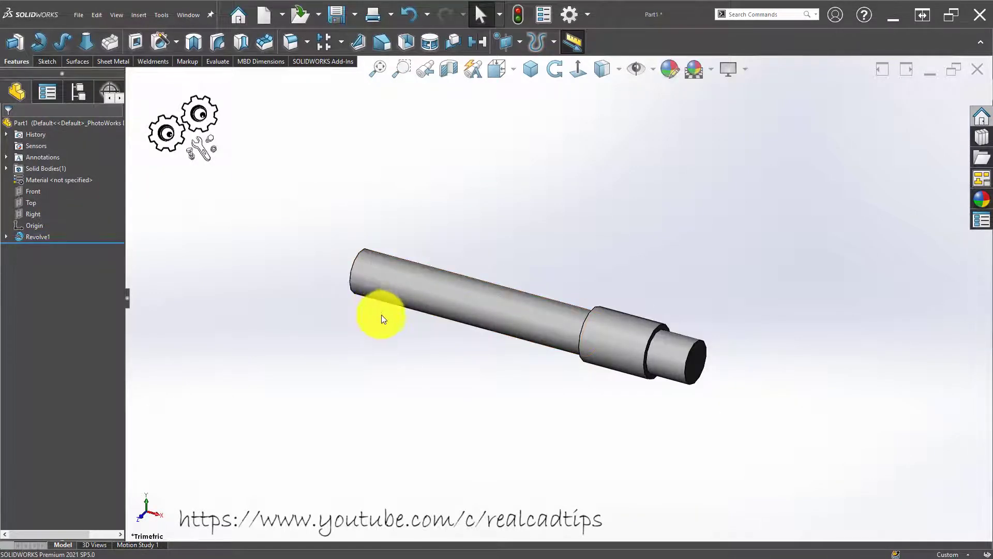
mouse_move(391, 325)
middle_down()
mouse_move(440, 334)
mouse_move(425, 337)
middle_up()
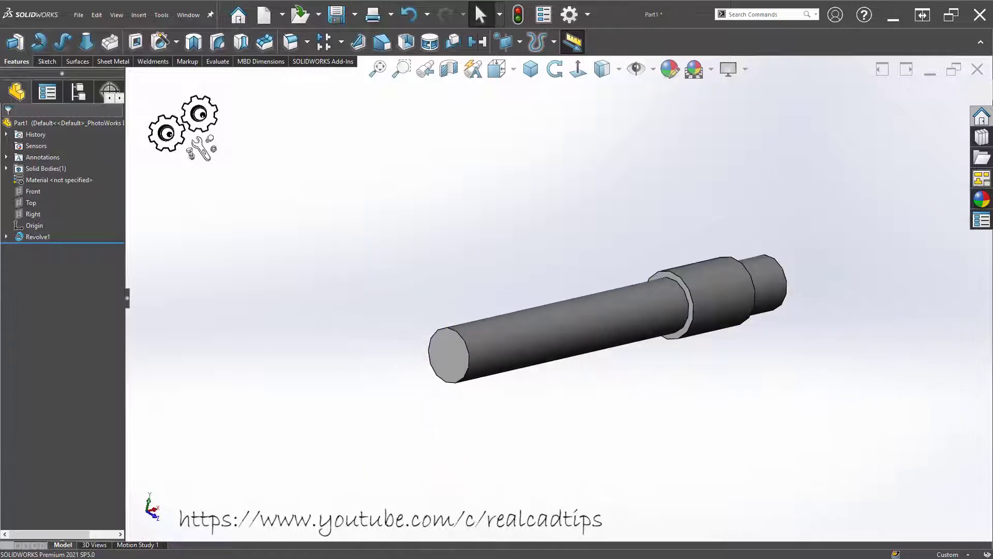
Browse the Design Library to features > metric > keyways and drag a keyway onto the shaft
click(983, 124)
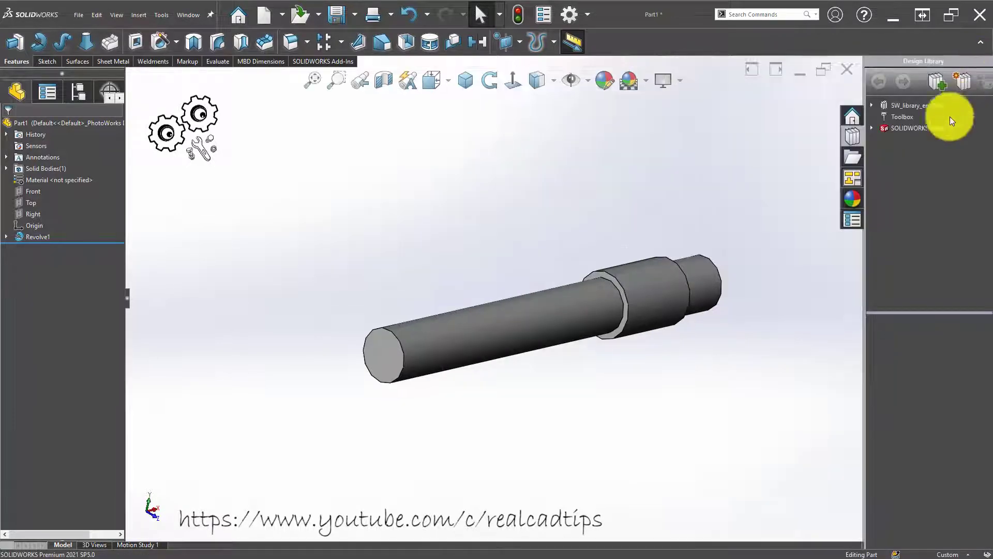
click(871, 104)
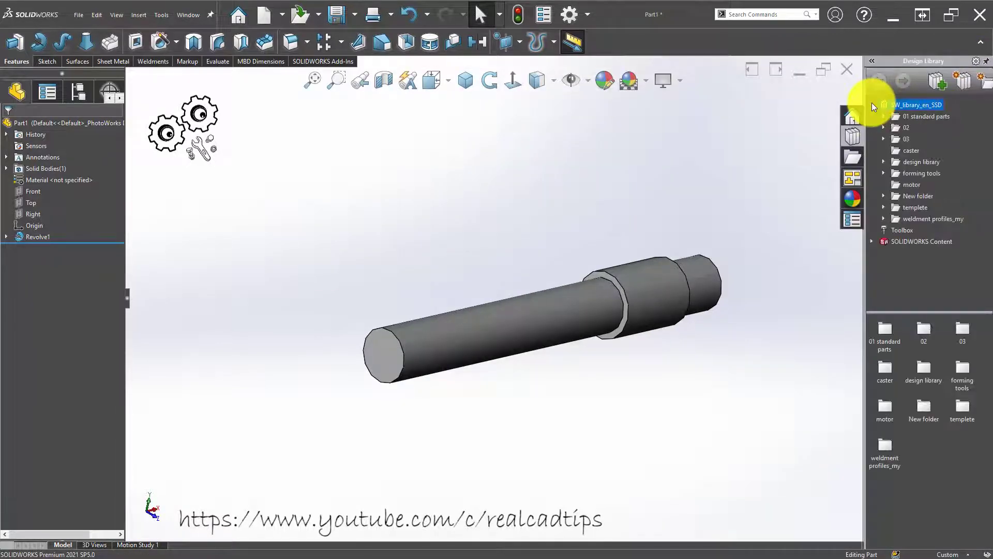
double_click(938, 164)
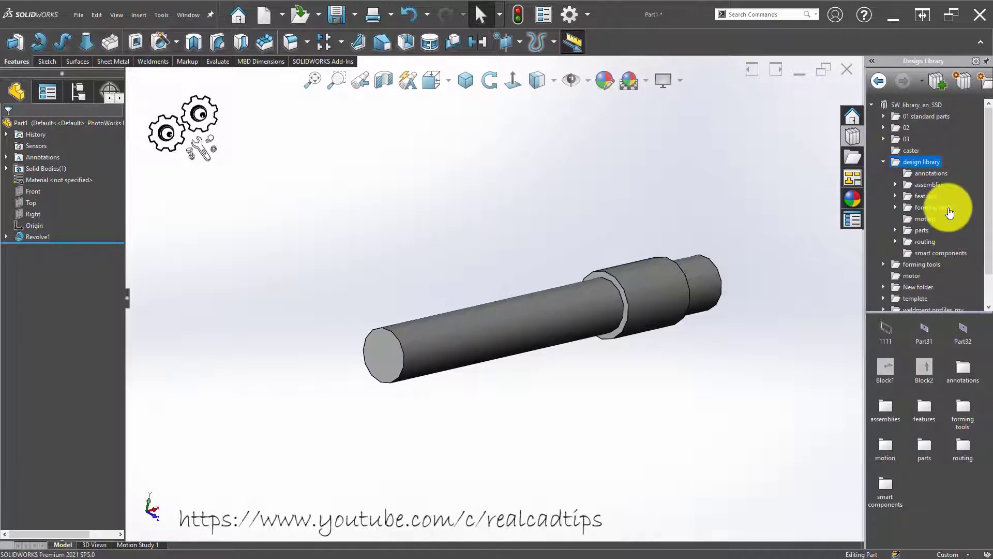
double_click(929, 196)
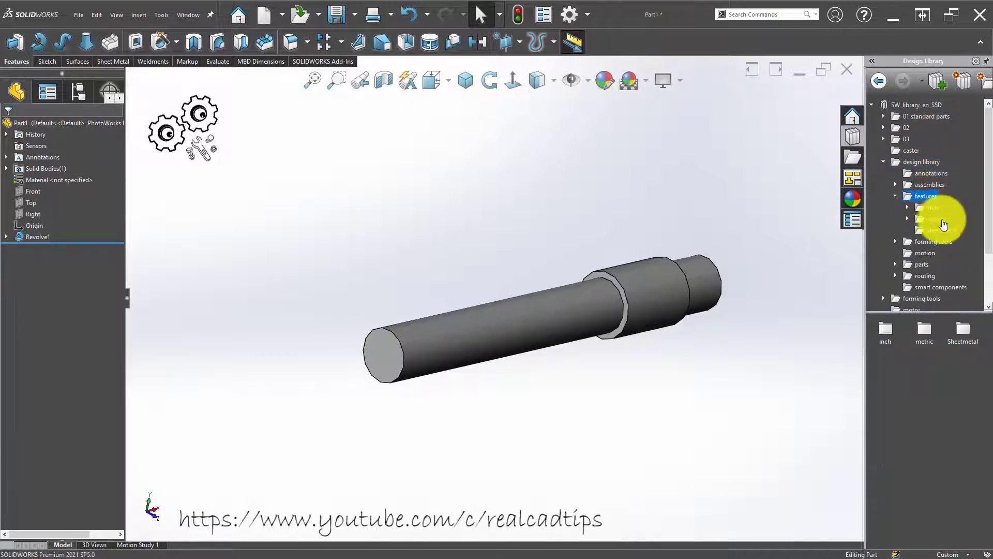
double_click(941, 219)
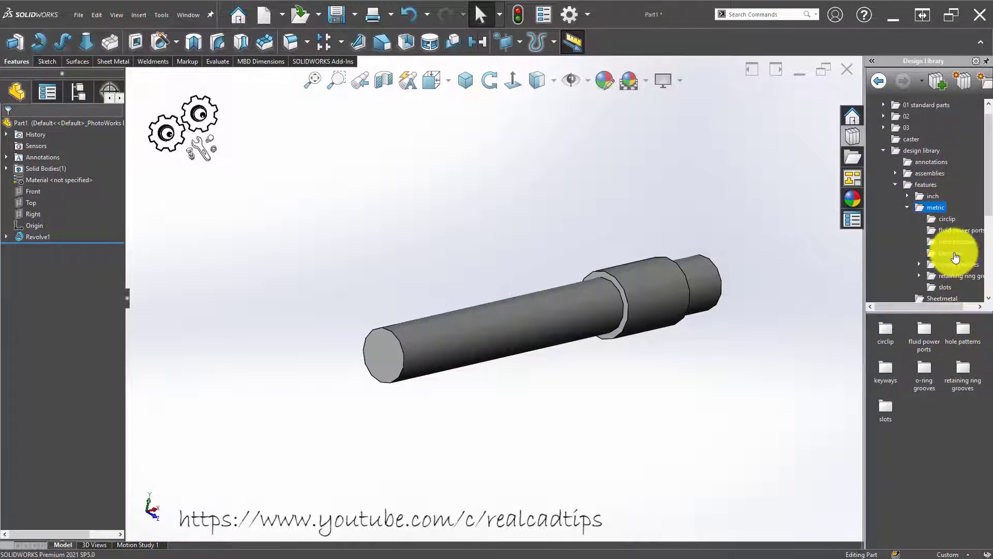
click(954, 255)
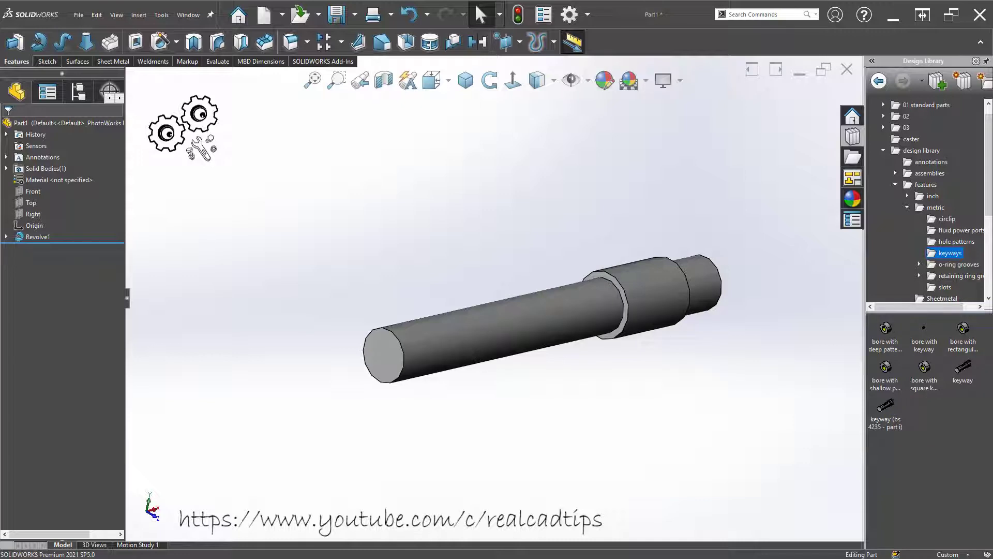
mouse_move(956, 374)
mouse_down()
mouse_move(385, 353)
mouse_move(388, 341)
mouse_up()
Choose the 22-30mm OD (8x7 key) keyway configuration
scroll(402, 337, down, 1)
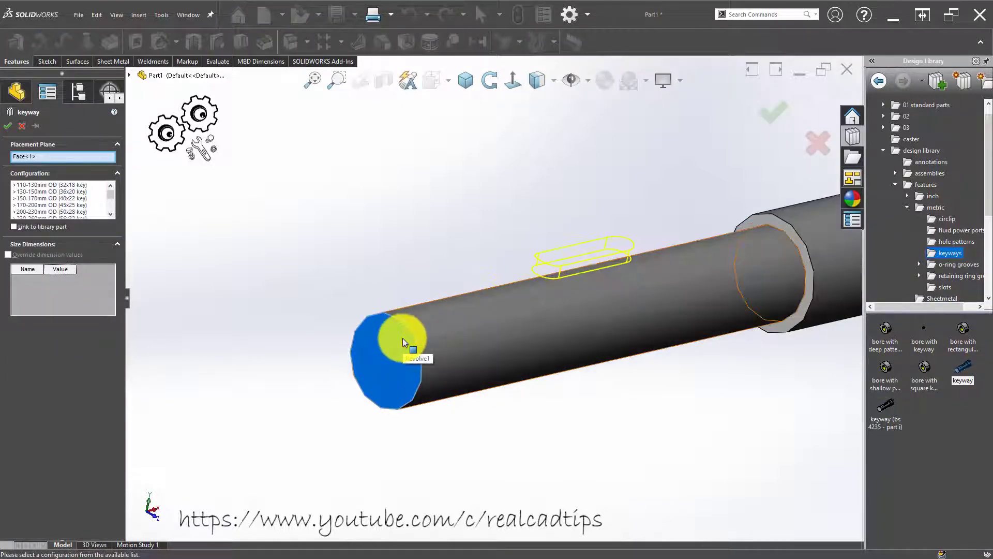
scroll(403, 338, down, 2)
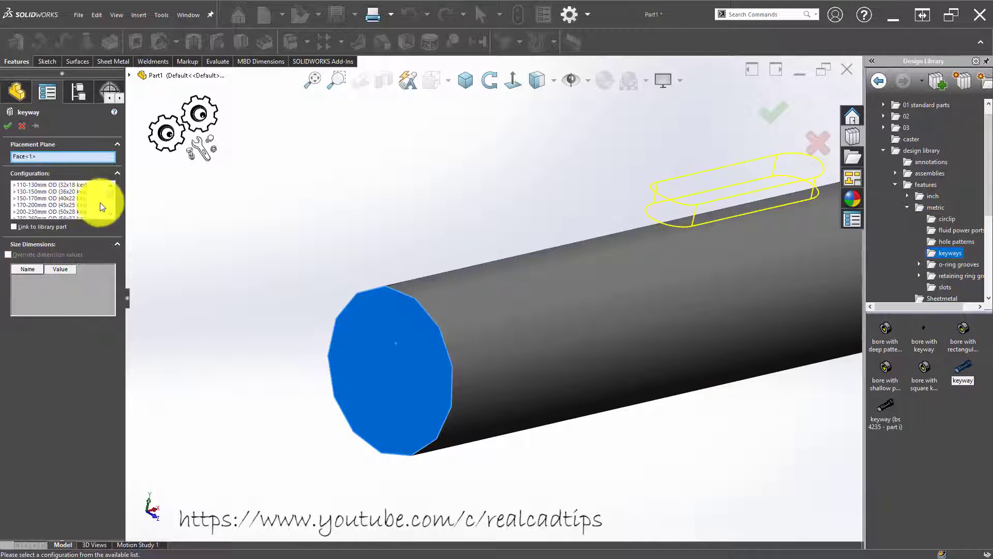
scroll(101, 203, up, 1)
scroll(97, 203, up, 1)
scroll(97, 203, up, 1)
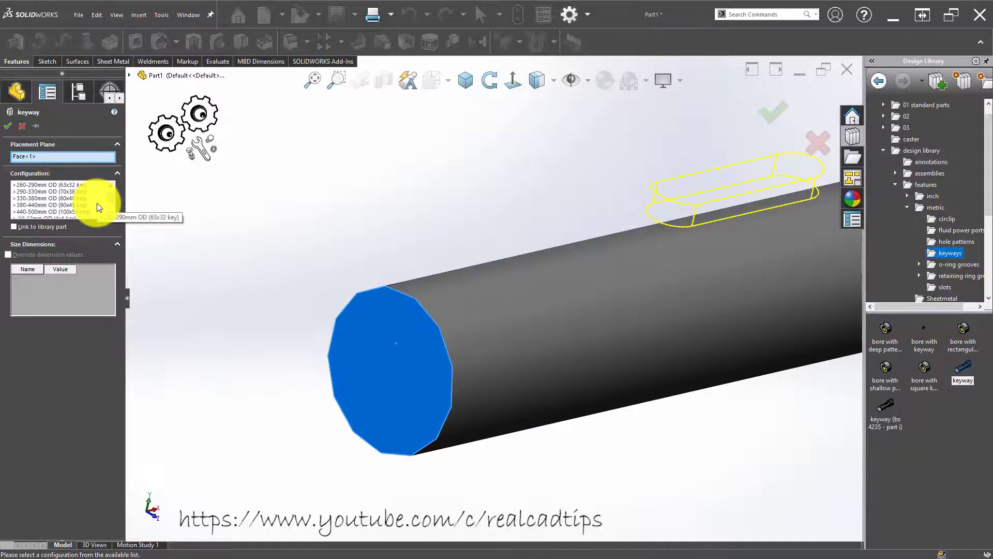
scroll(97, 203, up, 1)
scroll(98, 203, down, 2)
scroll(97, 203, down, 2)
scroll(97, 203, down, 1)
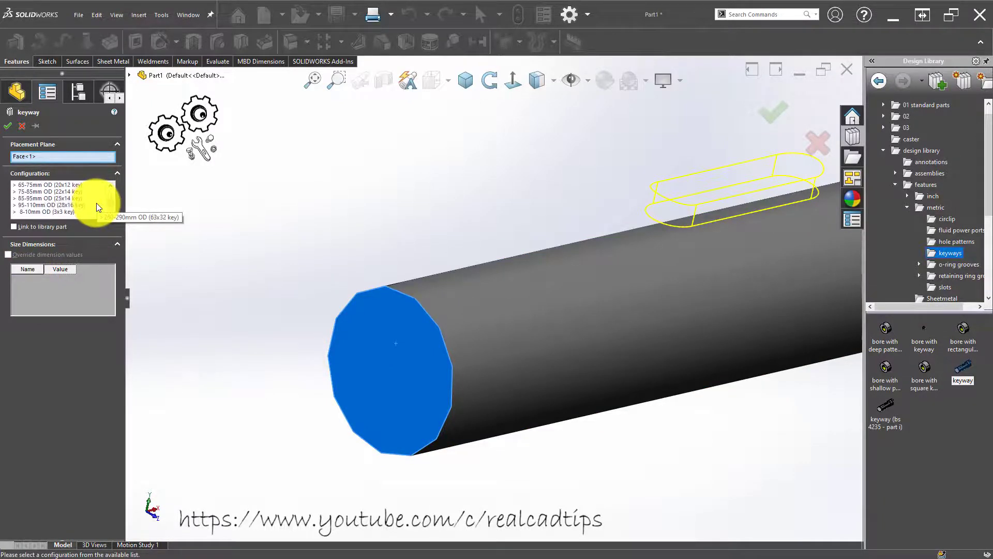
scroll(97, 203, down, 1)
scroll(97, 207, up, 1)
scroll(97, 207, up, 1)
scroll(97, 207, up, 1)
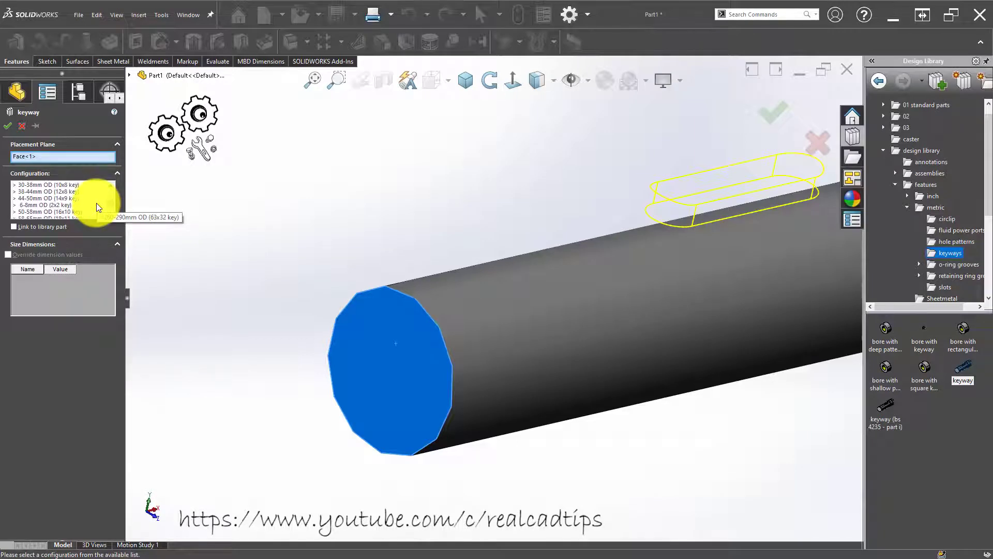
scroll(97, 207, up, 1)
scroll(98, 207, up, 3)
scroll(97, 207, up, 2)
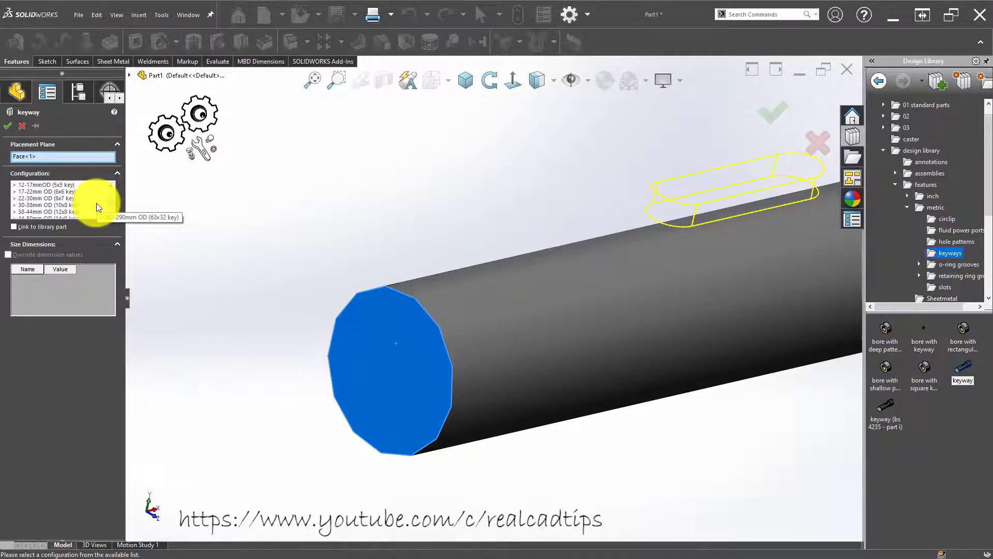
click(43, 197)
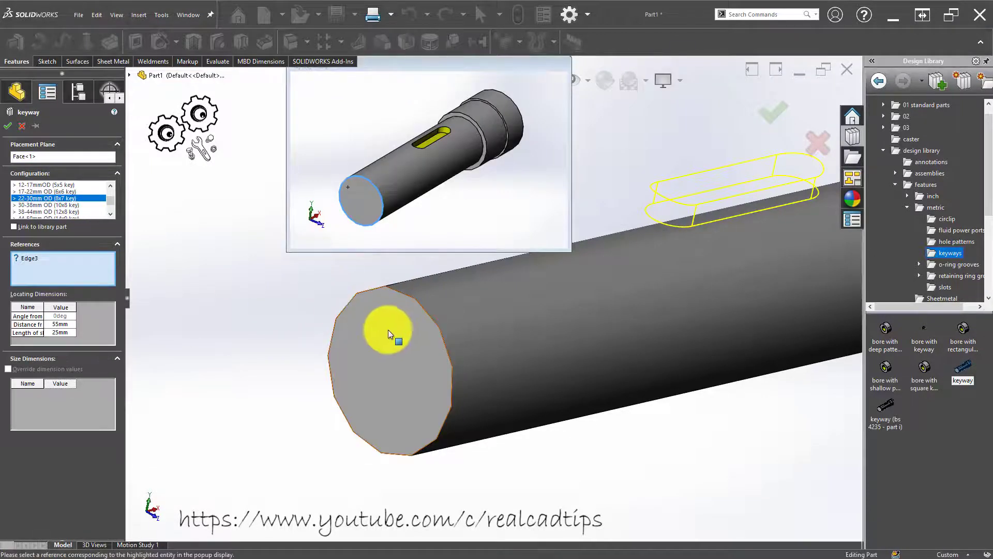
Locate the keyway from the shaft's end edge and accept it as keyway<1>
click(36, 258)
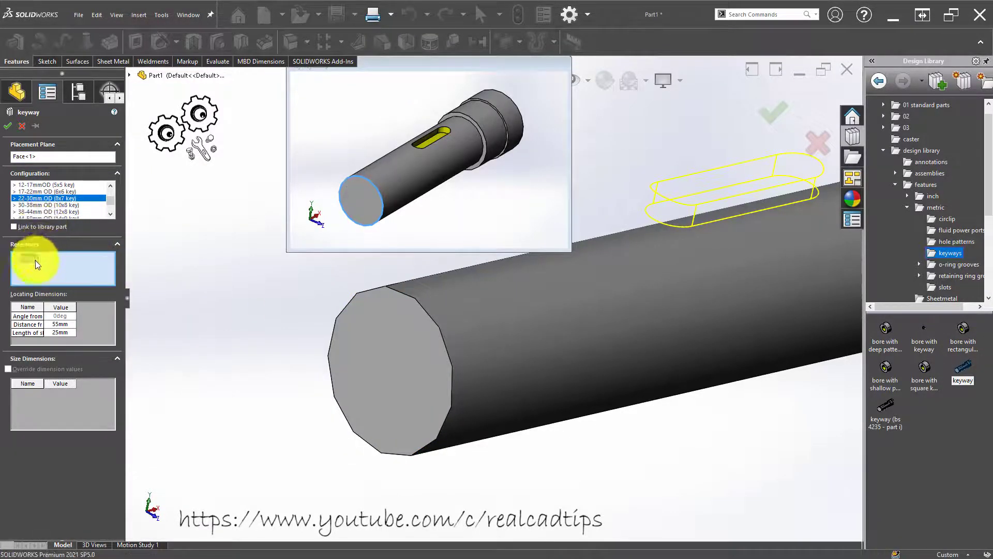
click(414, 298)
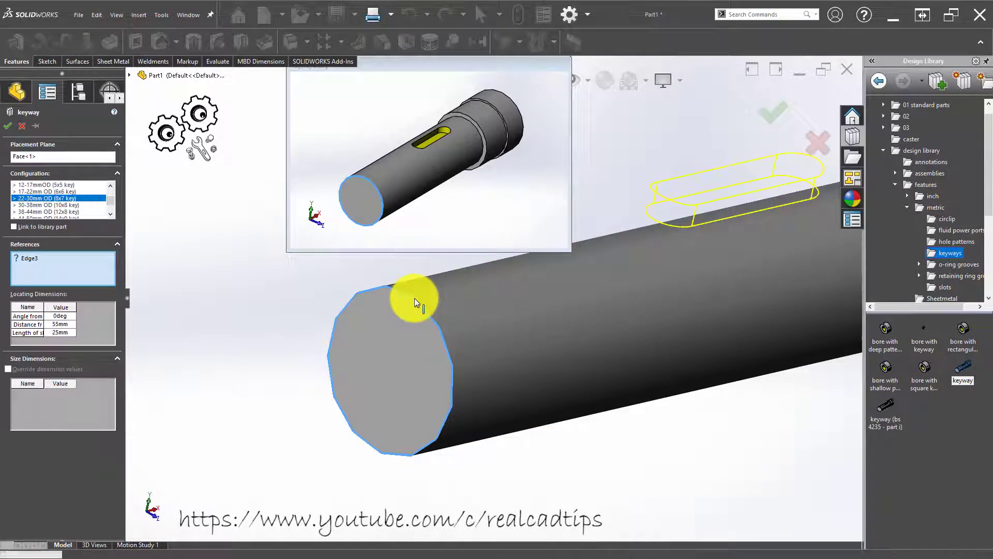
scroll(637, 244, up, 3)
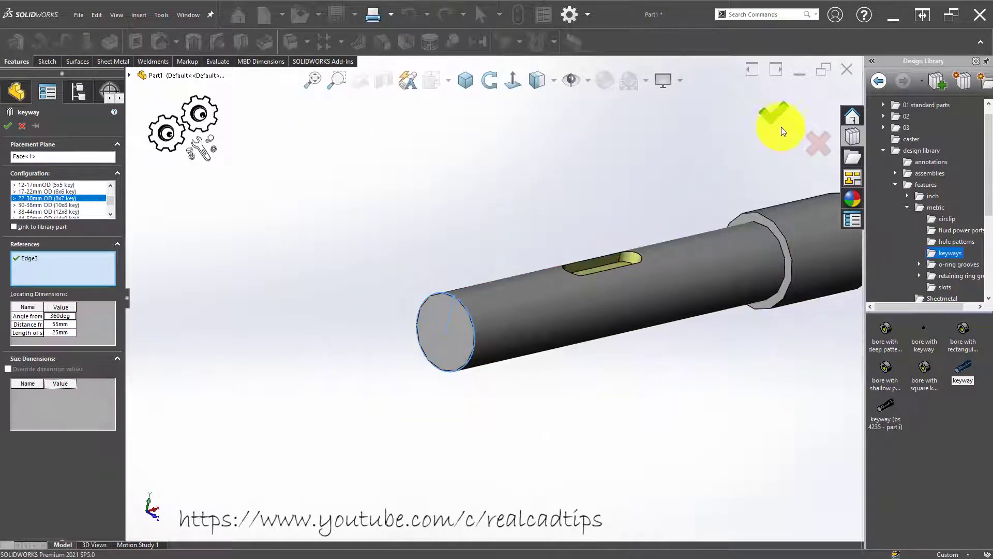
click(770, 114)
scroll(588, 260, down, 3)
Edit keyway<1>'s slot sketch, viewed normal to the sketch plane
scroll(610, 293, down, 3)
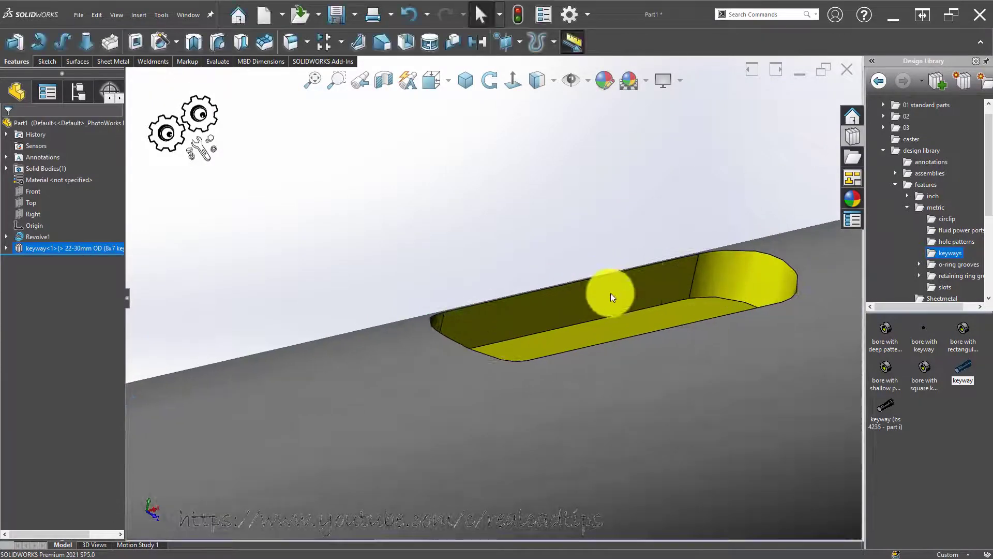
click(610, 293)
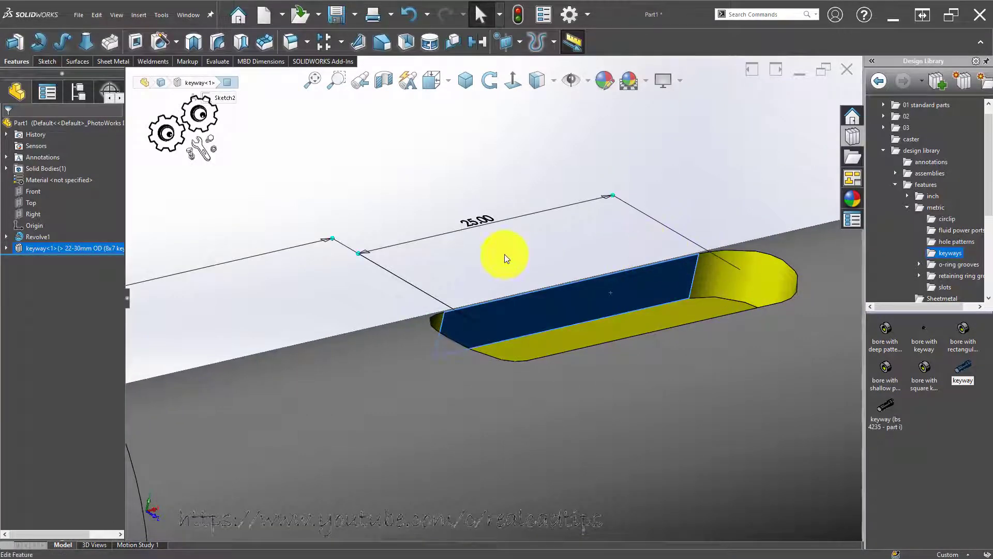
click(230, 263)
click(69, 248)
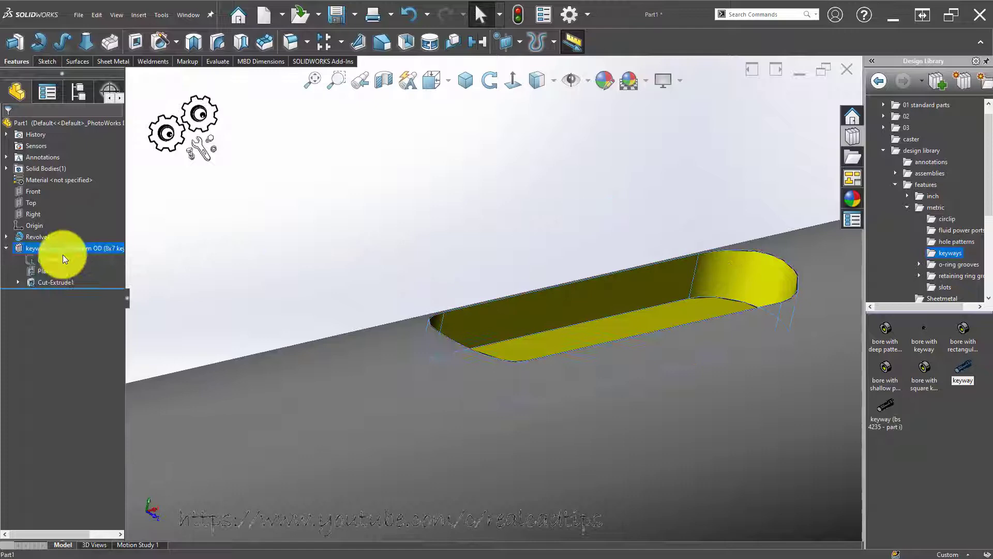
click(51, 281)
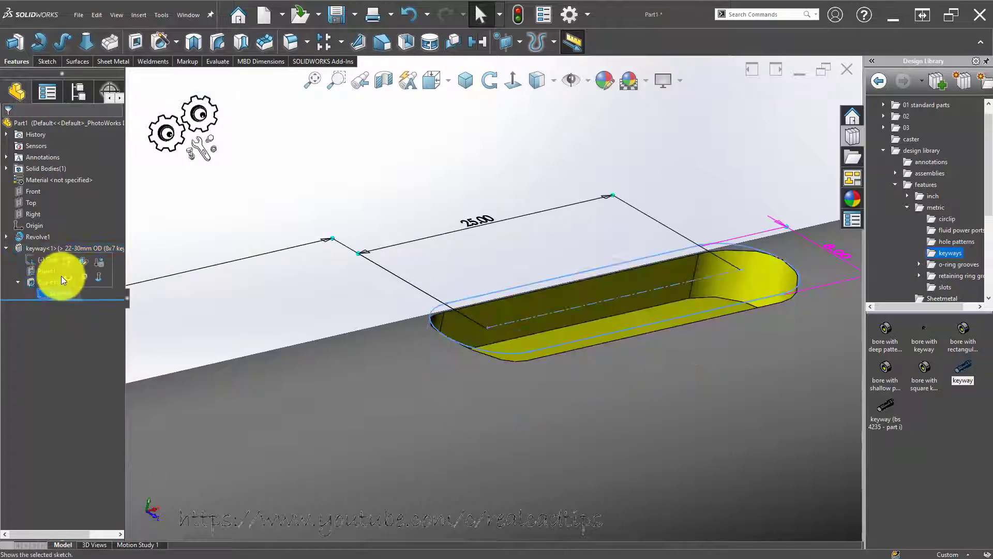
click(70, 266)
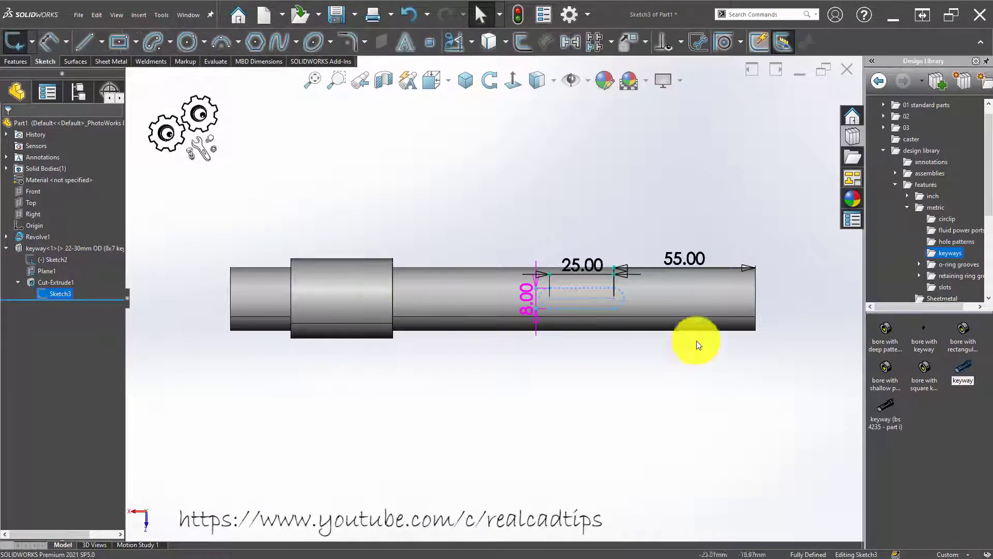
click(512, 85)
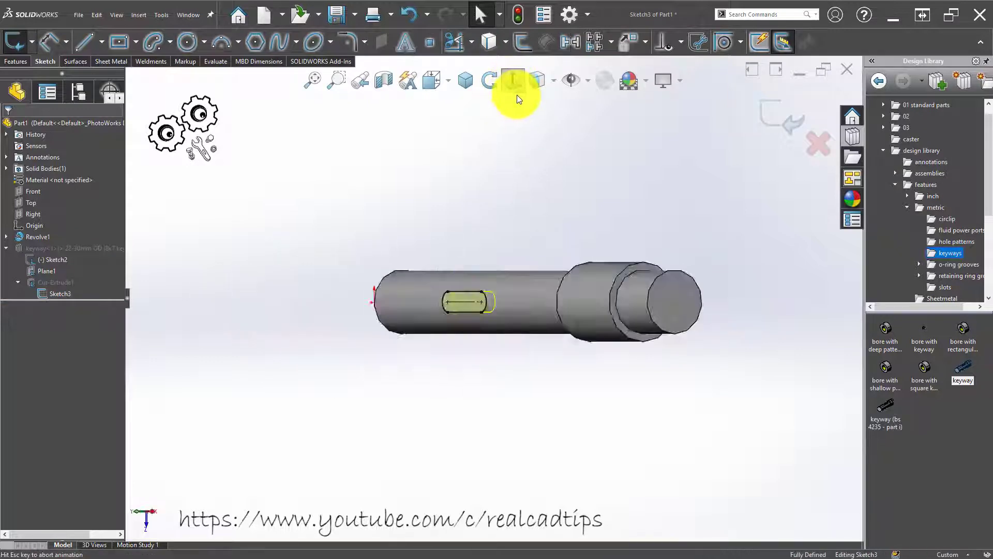
Delete the 55.00 dimension, drag the slot to the shaft end, and rebuild
scroll(303, 321, down, 3)
drag(339, 227, 338, 182)
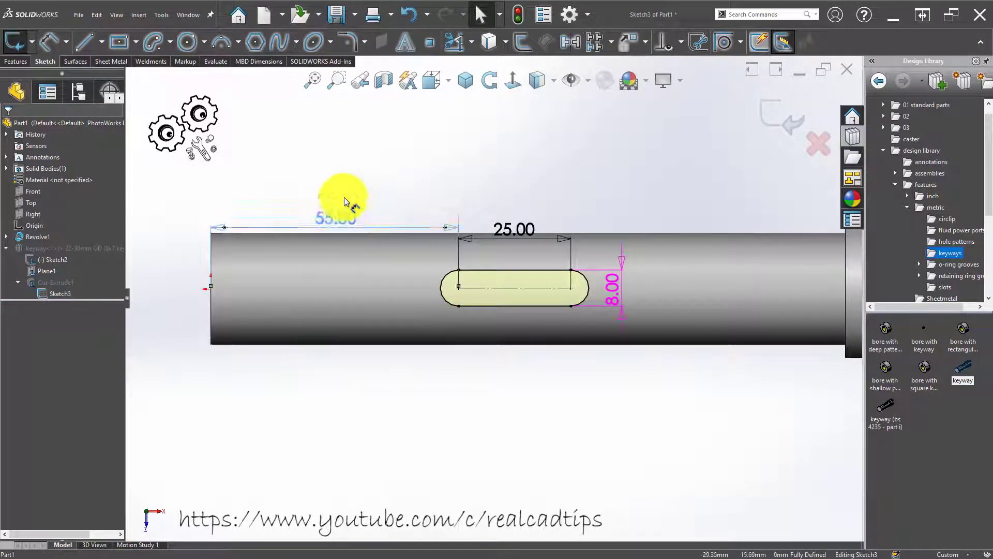
key(Delete)
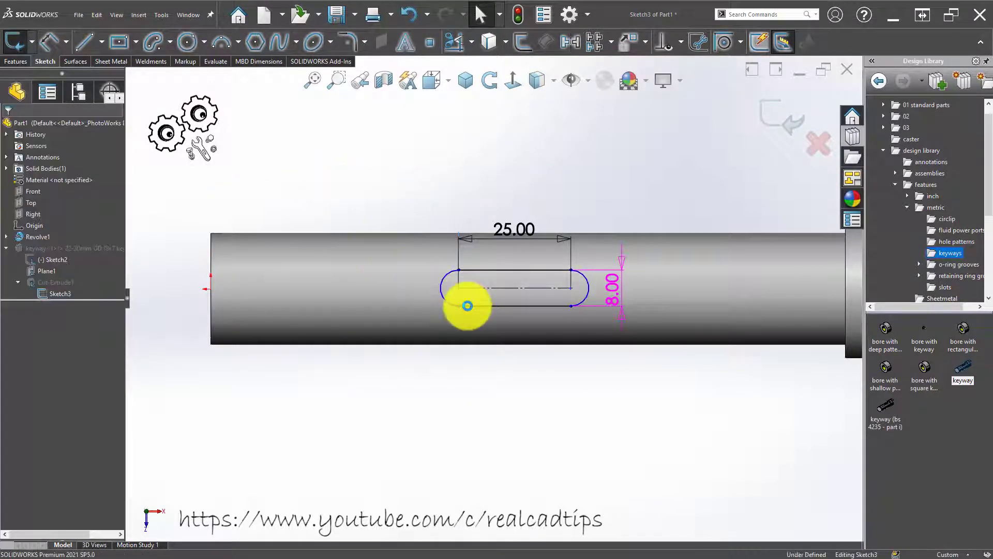
mouse_move(456, 287)
mouse_down()
mouse_move(211, 299)
mouse_move(212, 286)
mouse_up()
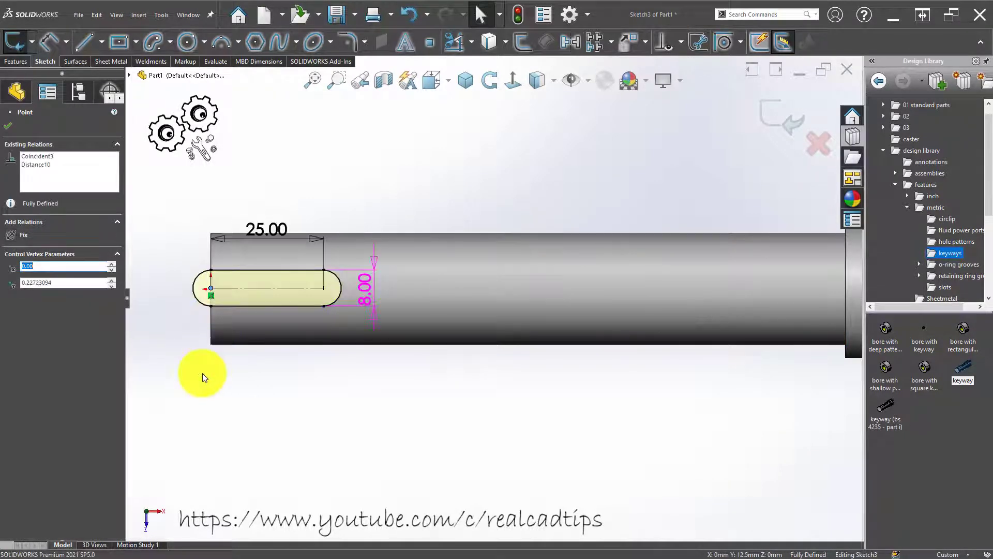
click(272, 392)
key(ctrl+b)
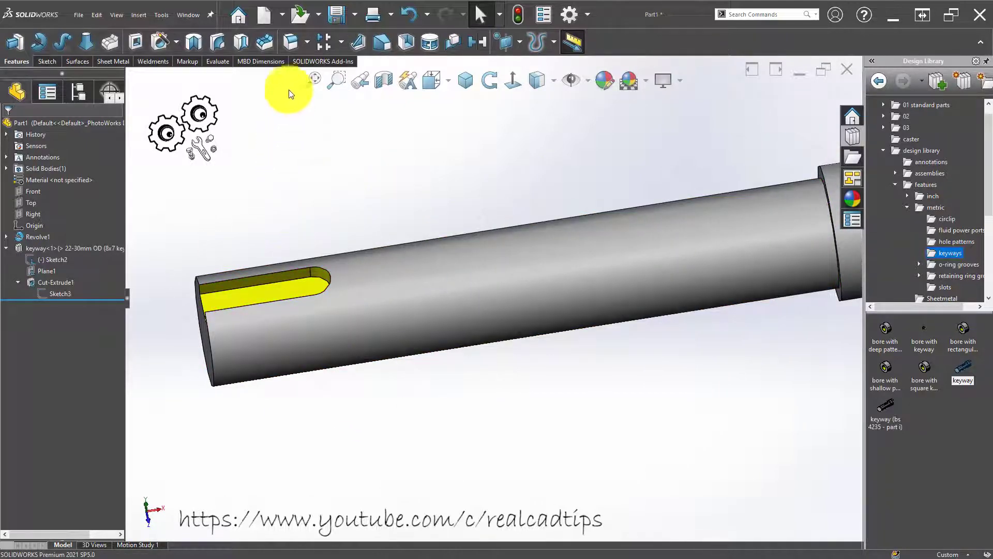
Drag another keyway from the Design Library onto the shaft's end face
drag(962, 366, 233, 344)
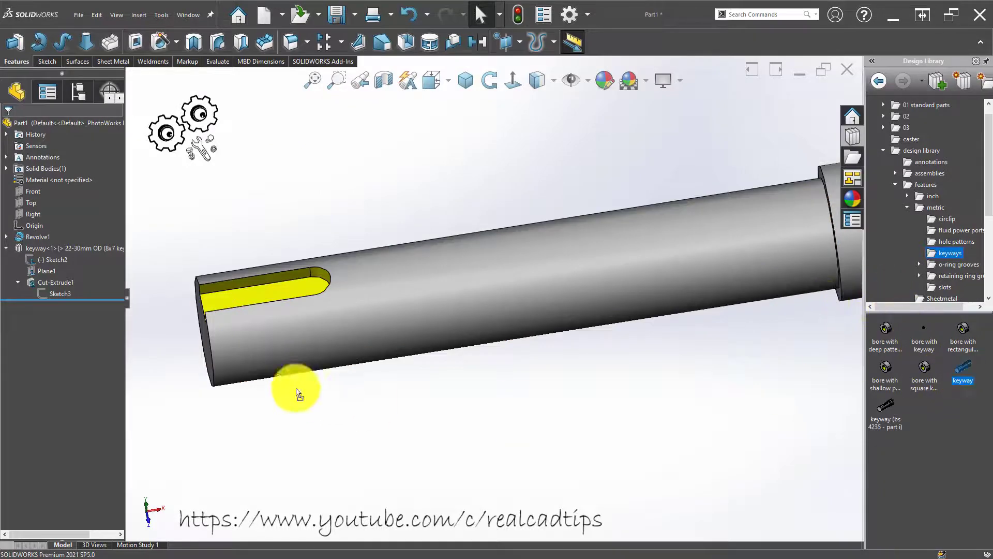
drag(254, 350, 255, 348)
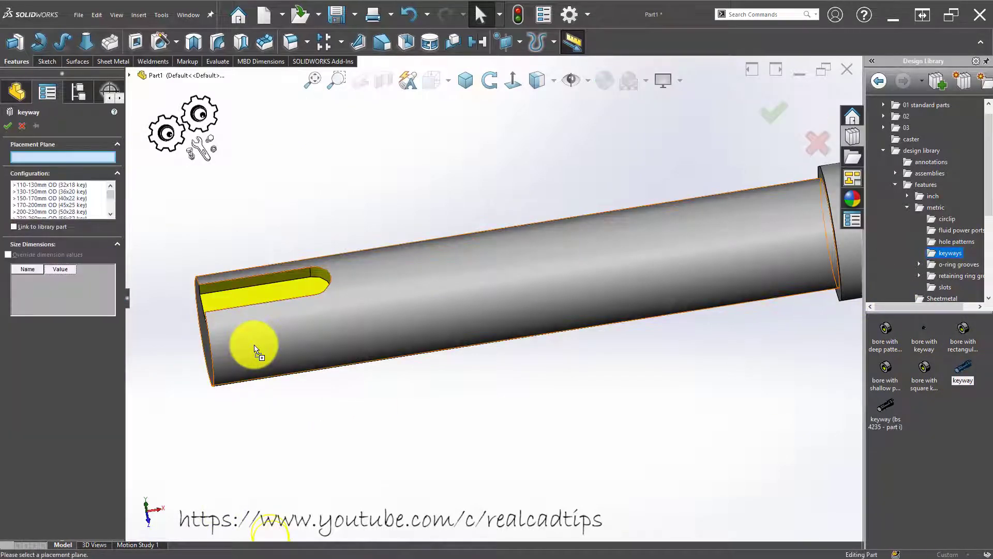
middle_drag(278, 308, 196, 353)
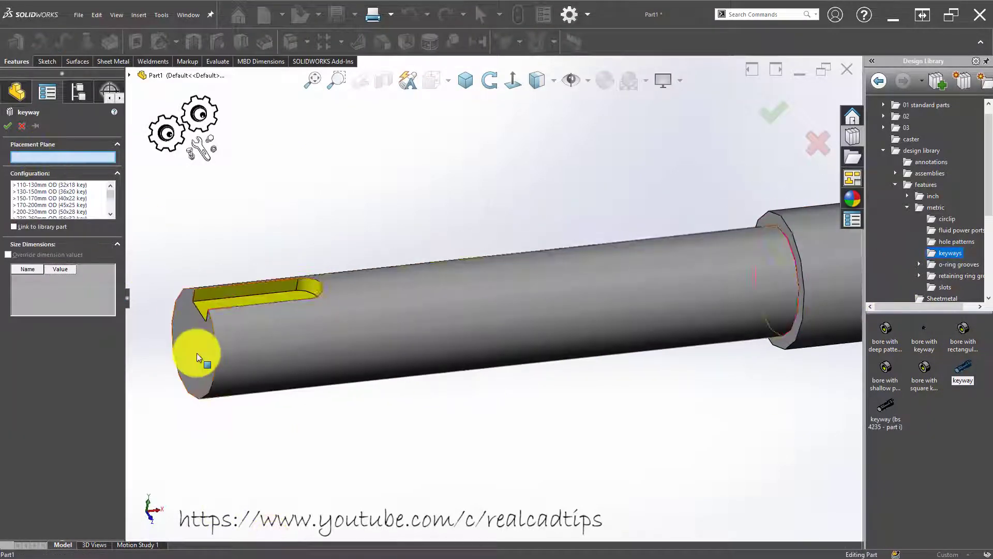
click(197, 348)
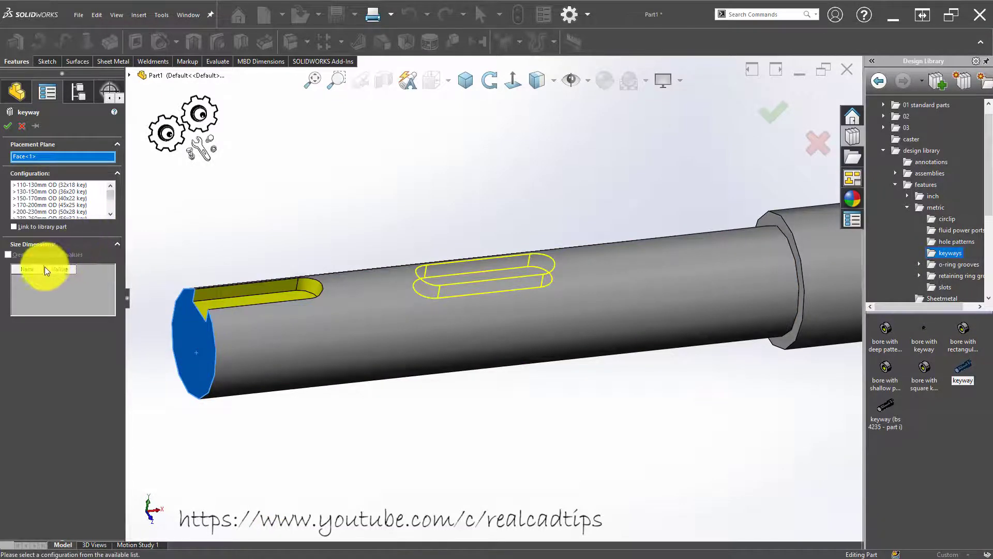
Set keyway<2> to 22-30mm OD (8x7 key), located 55 mm from the end edge
scroll(72, 197, down, 1)
scroll(71, 197, down, 1)
scroll(72, 197, down, 1)
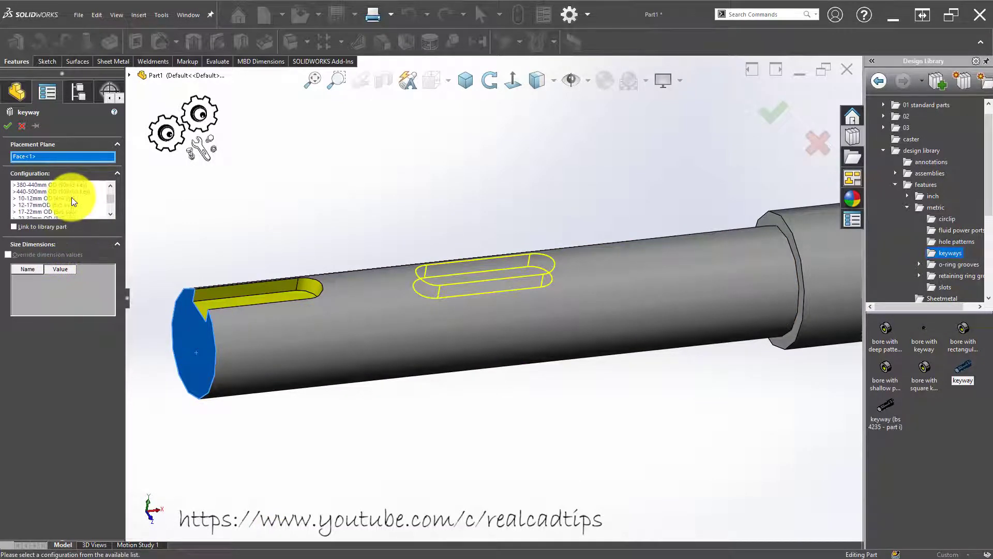
scroll(71, 197, down, 1)
scroll(71, 197, down, 1)
click(53, 199)
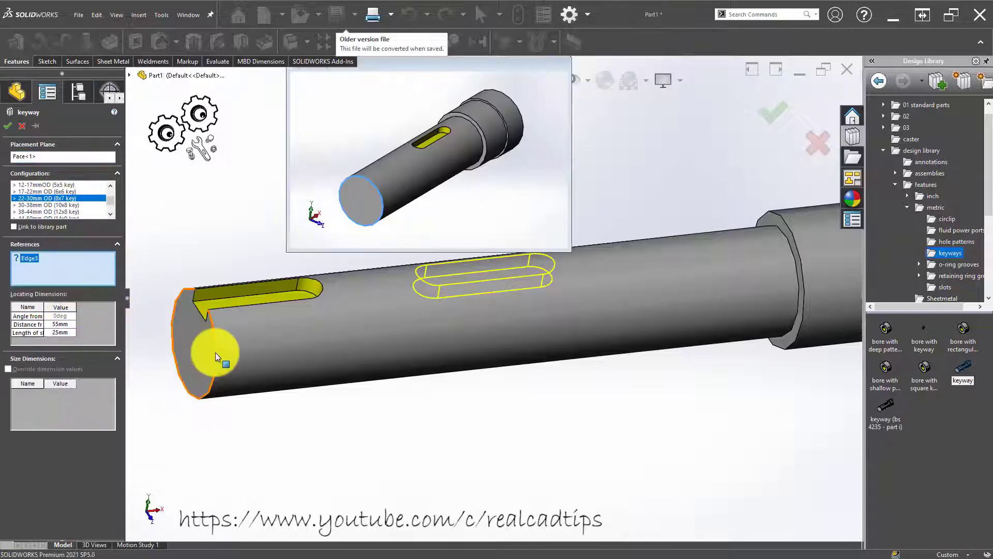
click(217, 342)
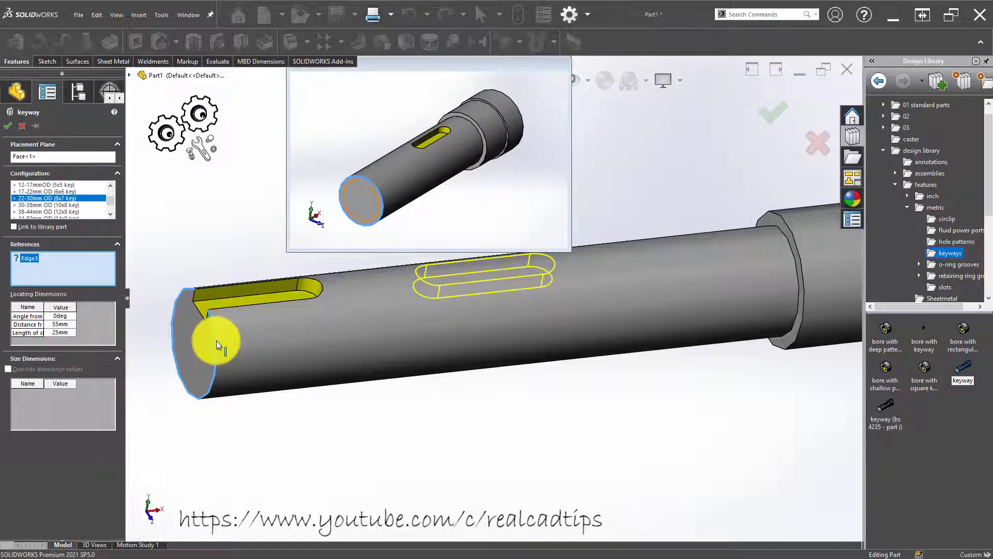
scroll(341, 297, up, 2)
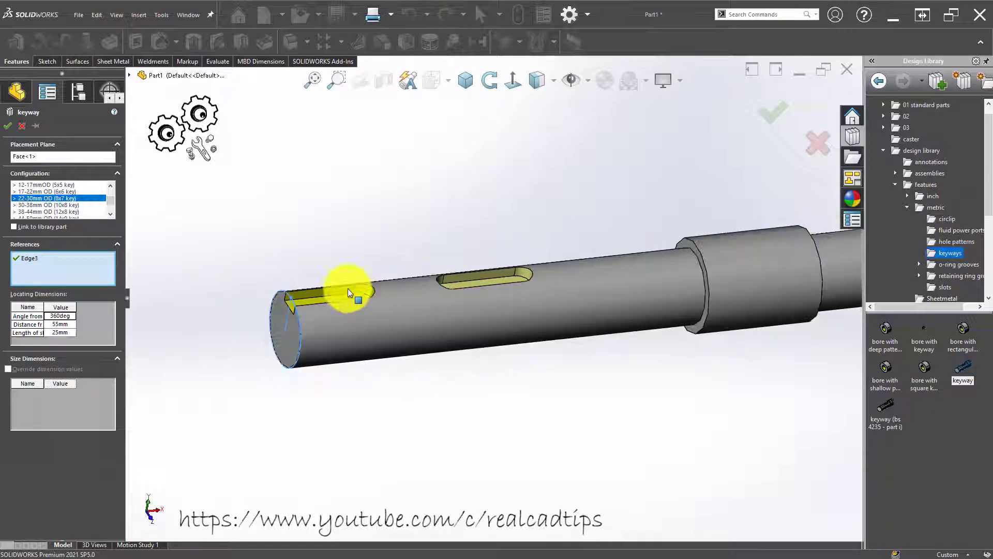
click(7, 126)
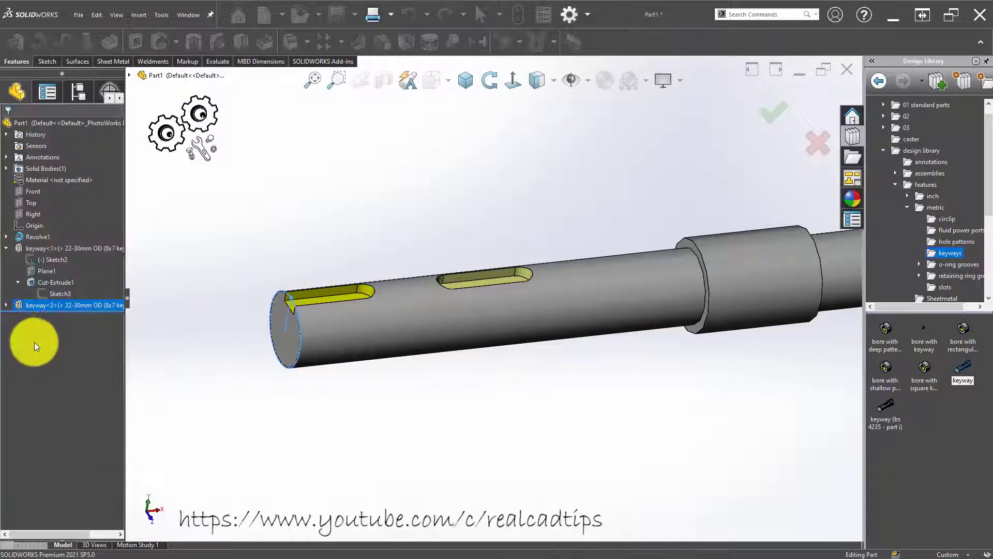
Open the second keyway's slot sketch for editing, viewed normal to its plane
click(37, 307)
click(8, 305)
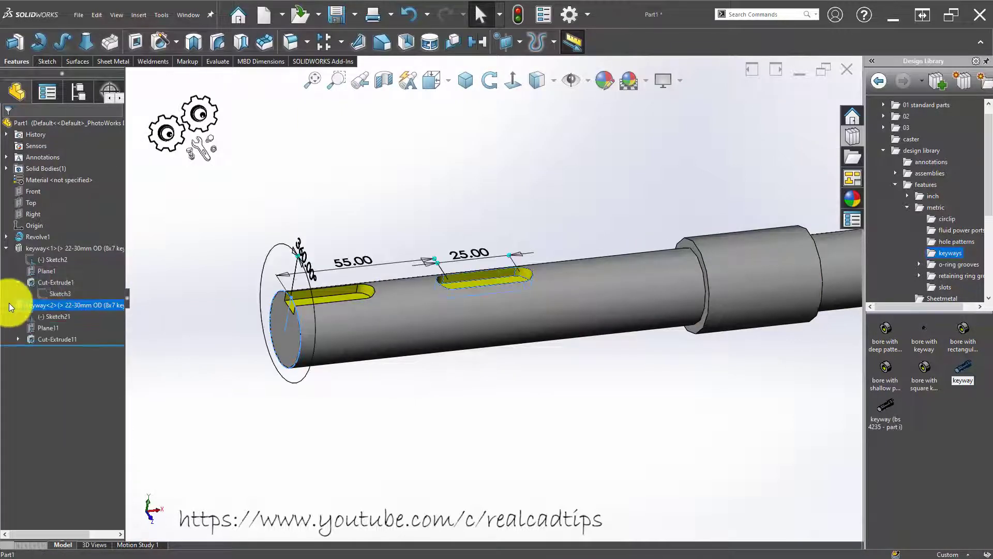
click(18, 339)
click(47, 350)
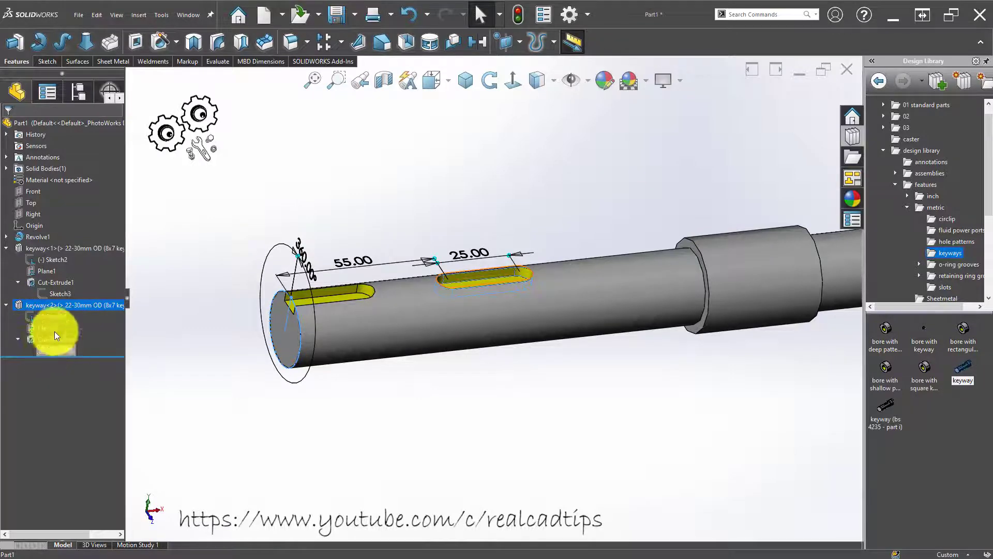
click(58, 315)
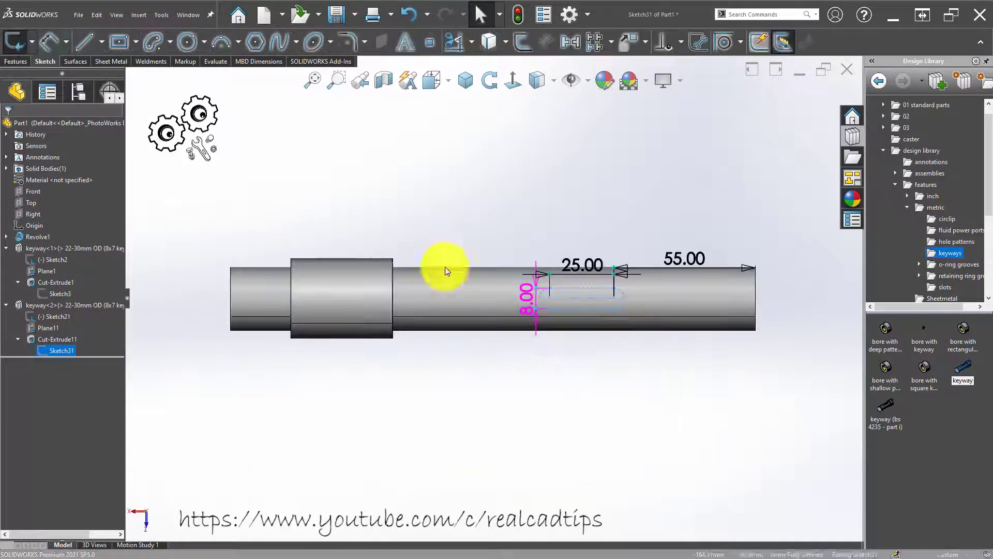
click(511, 80)
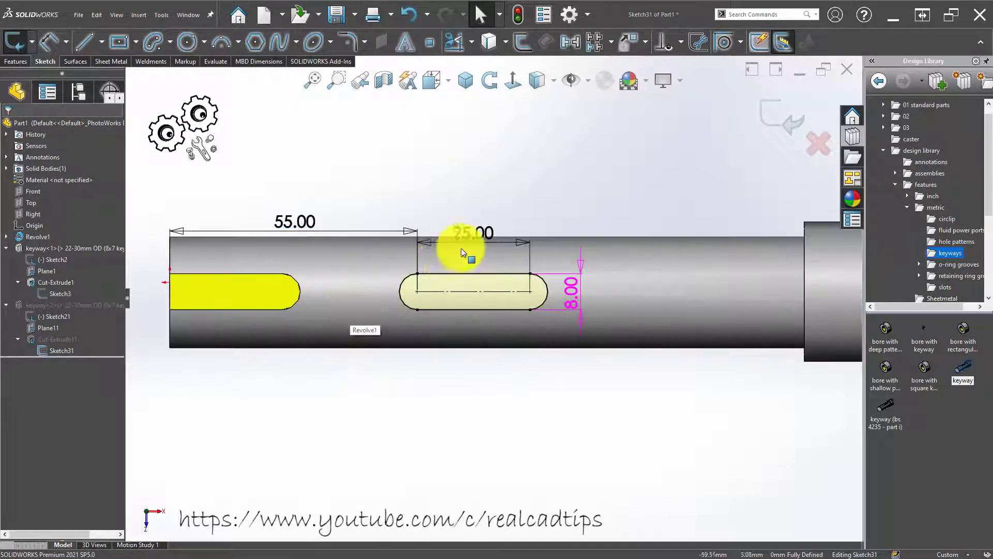
Restore the deleted 55.00 position dimension and re-anchor it to the first keyway's slot
drag(288, 222, 286, 197)
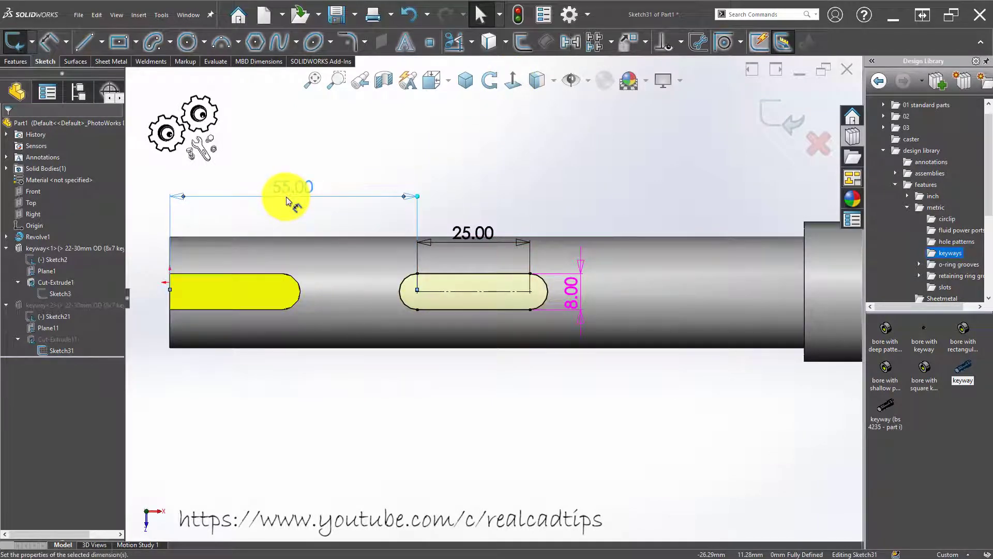
key(Delete)
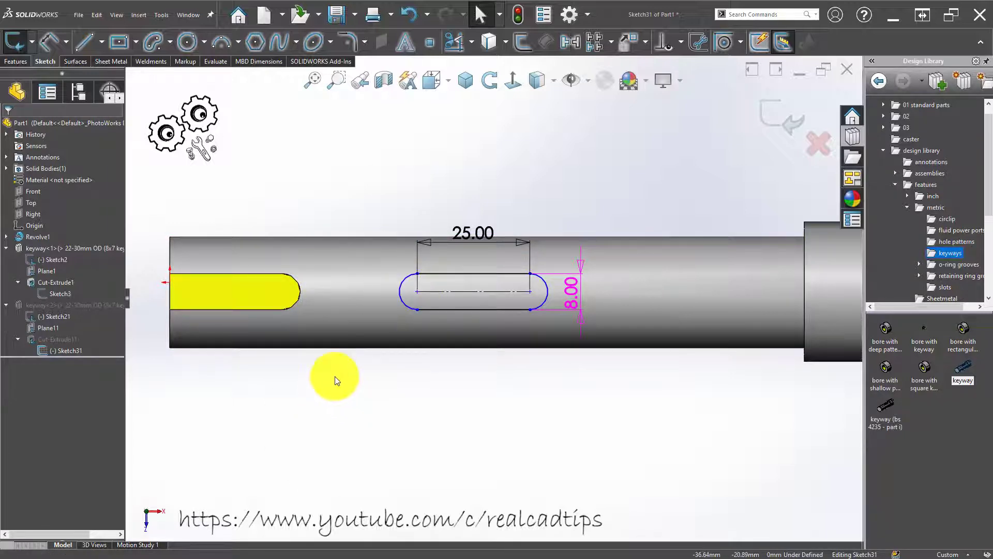
key(ctrl+z)
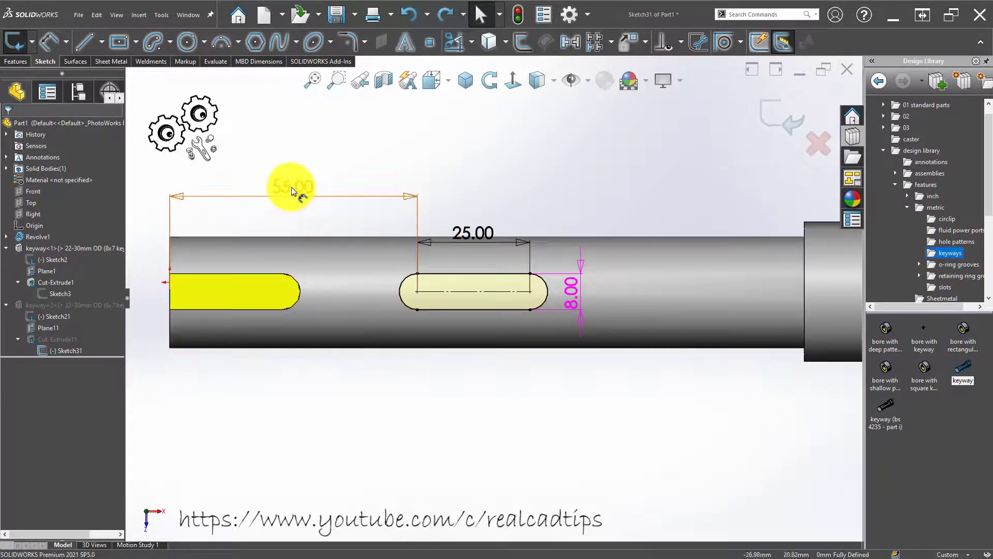
drag(291, 188, 300, 172)
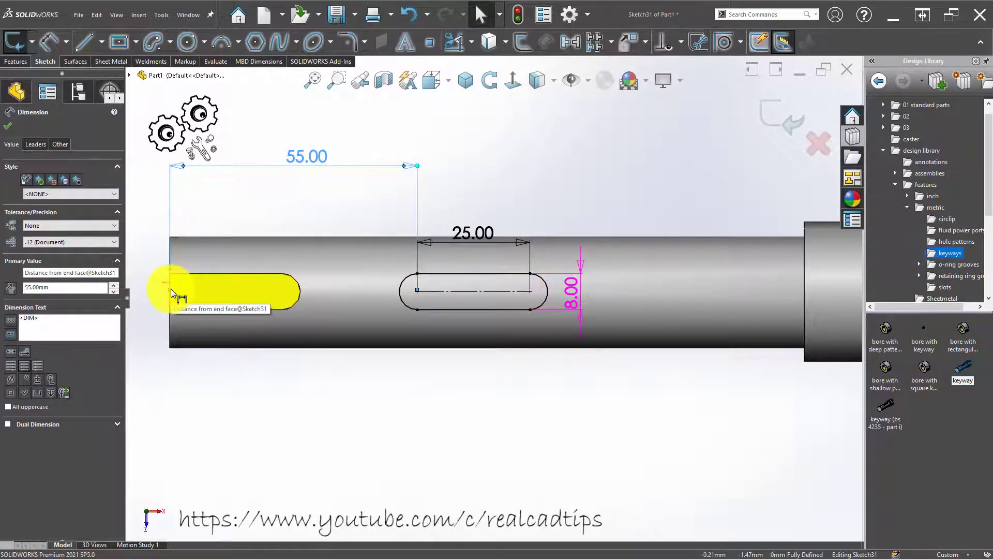
mouse_move(170, 288)
mouse_down()
mouse_move(294, 277)
mouse_move(282, 295)
mouse_up()
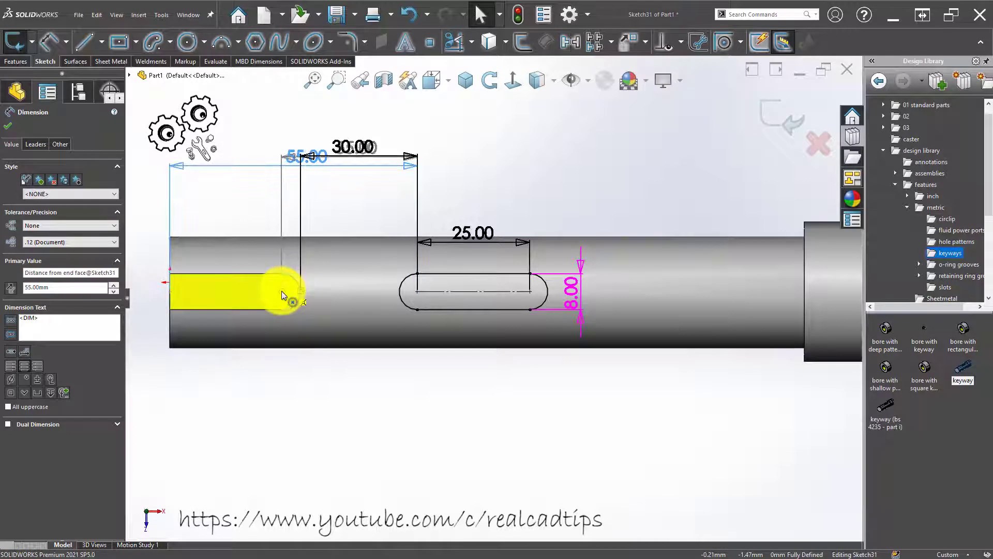
click(353, 421)
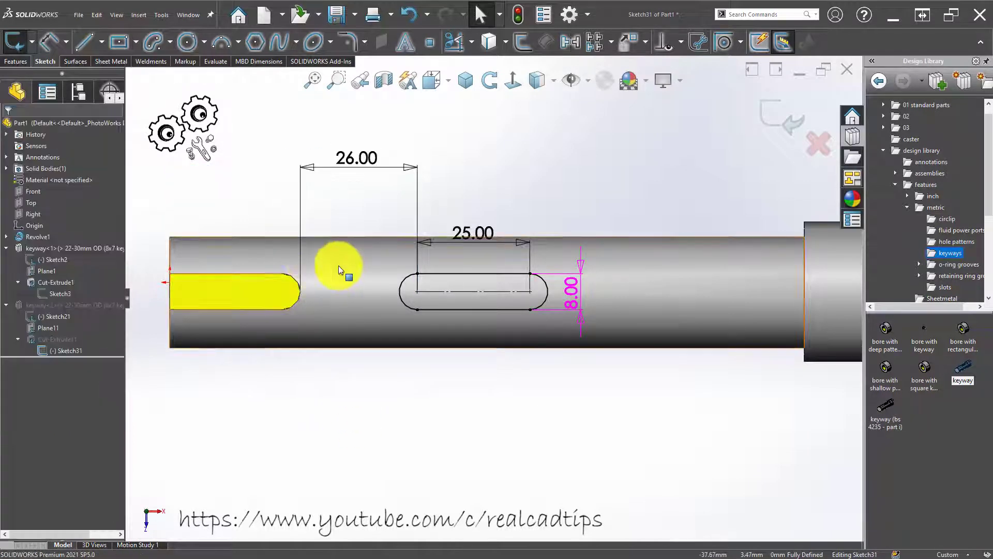
click(322, 169)
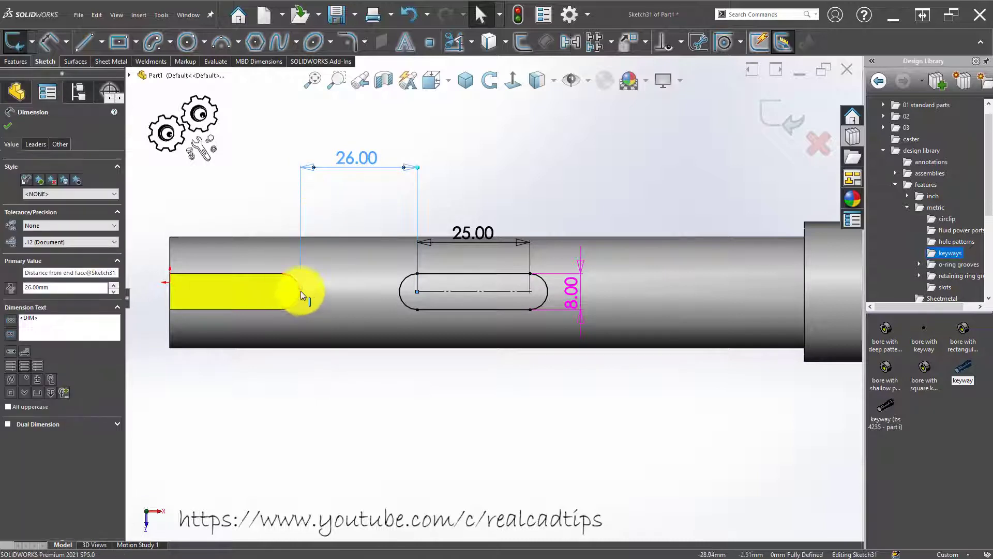
mouse_move(294, 288)
mouse_down()
mouse_move(287, 309)
mouse_move(282, 274)
mouse_up()
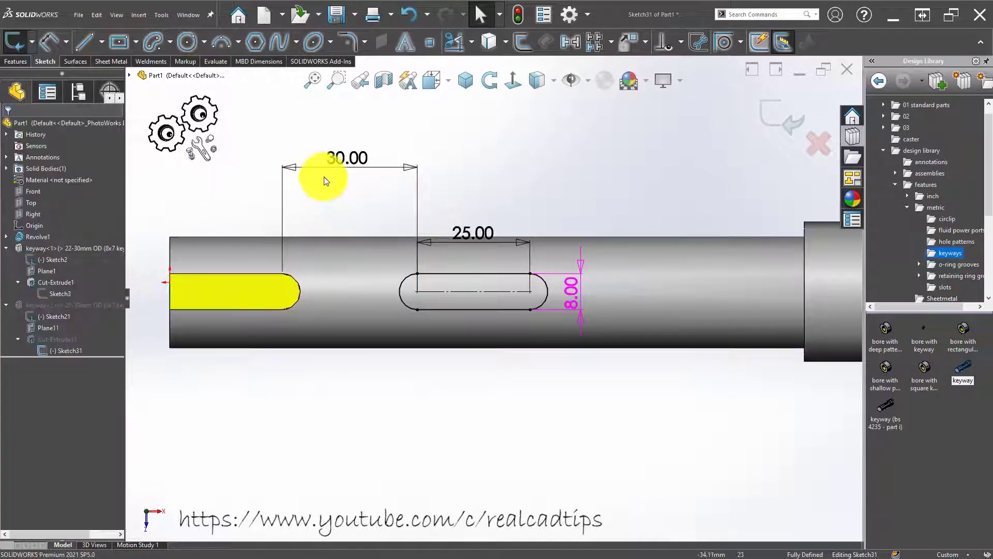
Set the distance between the two keyways to 40 mm
double_click(334, 158)
text(40)
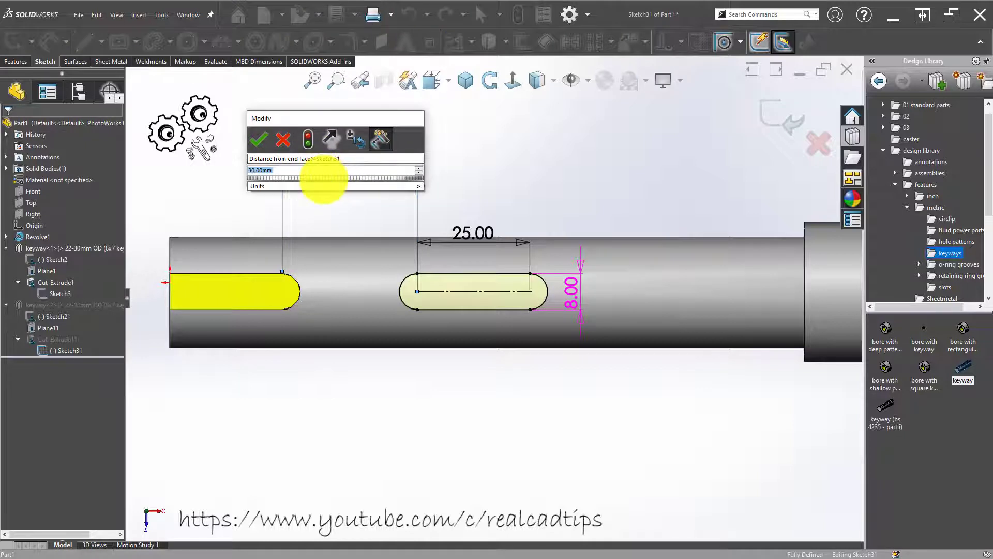
key(Return)
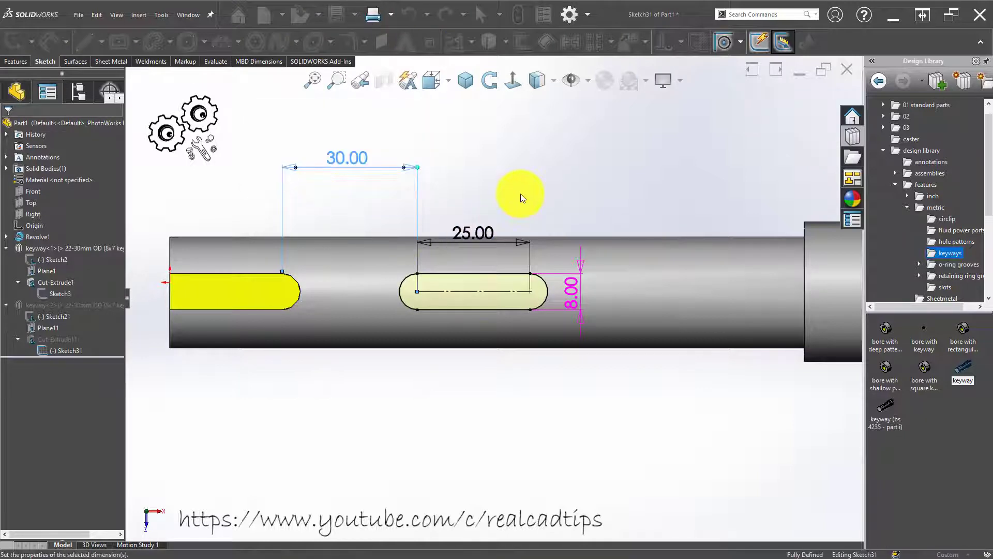
click(610, 209)
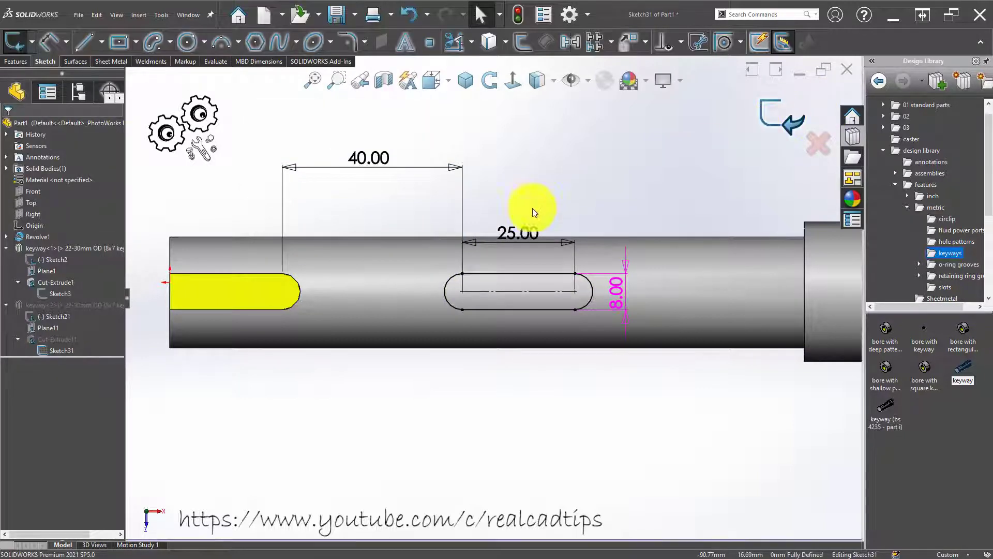
Rebuild the second keyway and orbit the shaft to expose its smaller end face
key(ctrl+b)
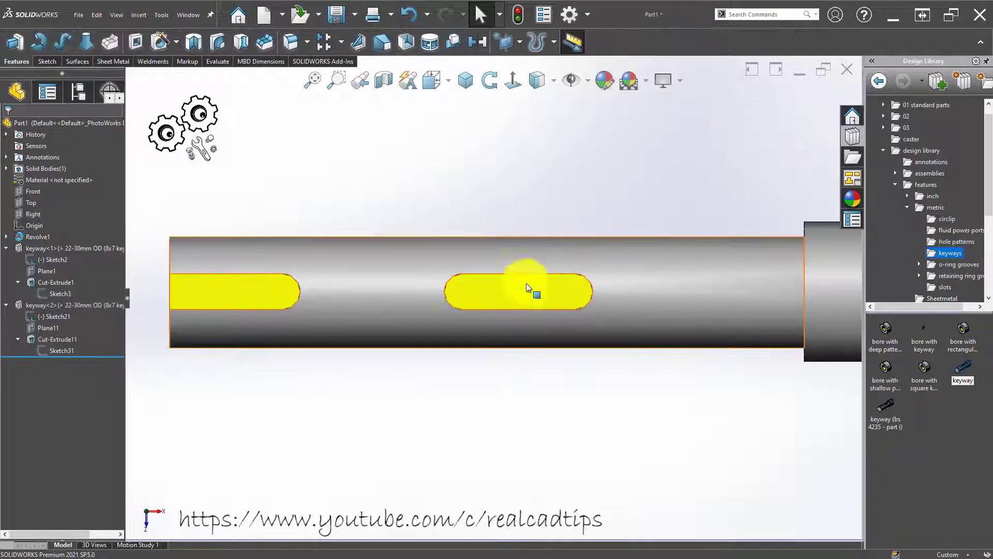
mouse_move(541, 233)
middle_down()
mouse_move(545, 174)
mouse_move(541, 246)
middle_up()
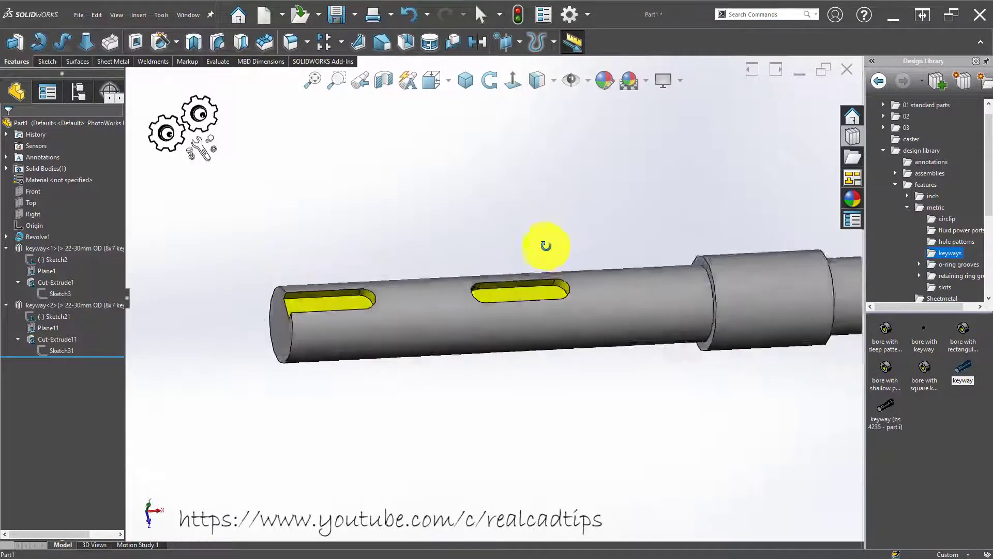
scroll(575, 256, up, 3)
scroll(708, 294, down, 5)
middle_drag(709, 295, 558, 311)
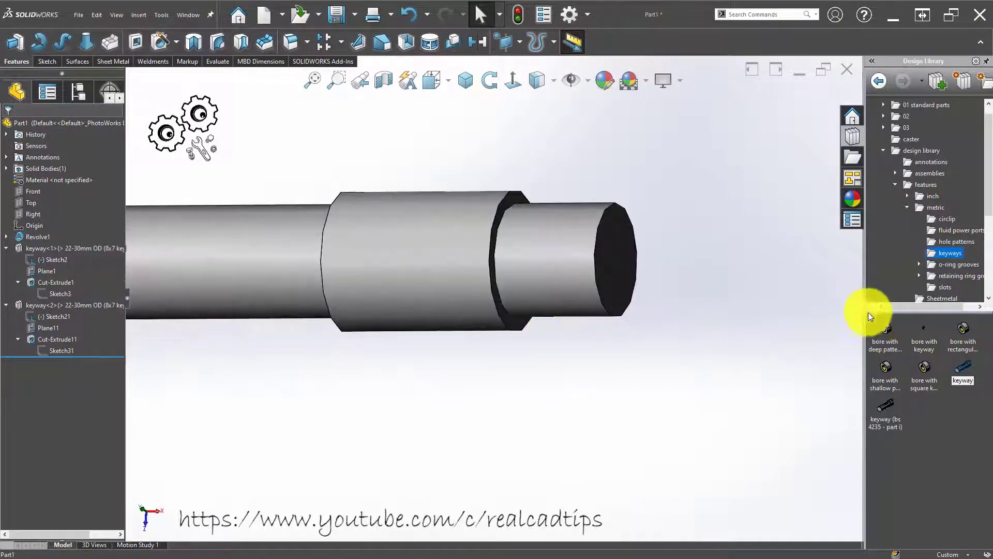
Drop a 22-30mm OD (8x7 key) keyway onto the shaft end, referenced to its end edge
mouse_move(962, 368)
mouse_down()
mouse_move(652, 302)
mouse_move(607, 253)
mouse_up()
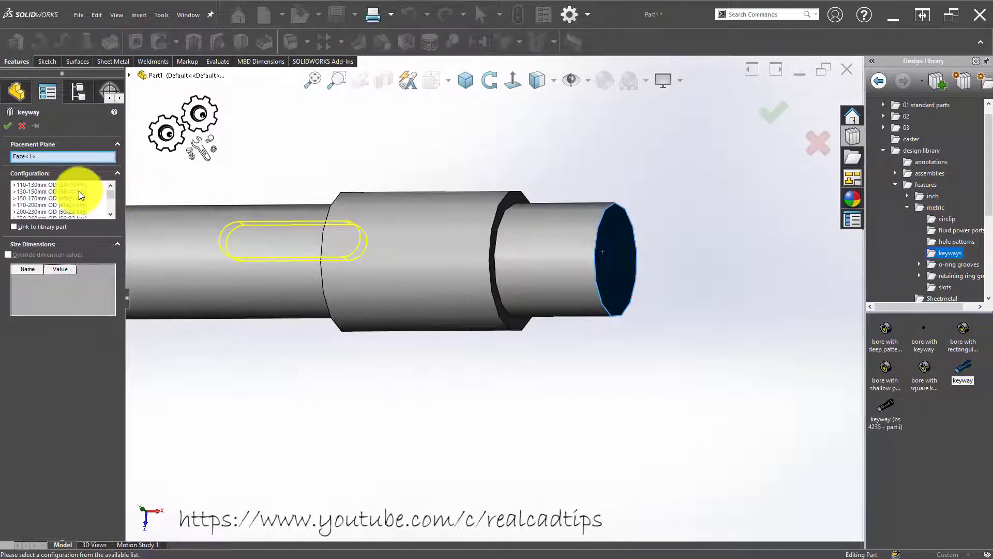
scroll(79, 193, down, 1)
scroll(79, 196, down, 1)
scroll(78, 194, up, 3)
scroll(79, 194, up, 3)
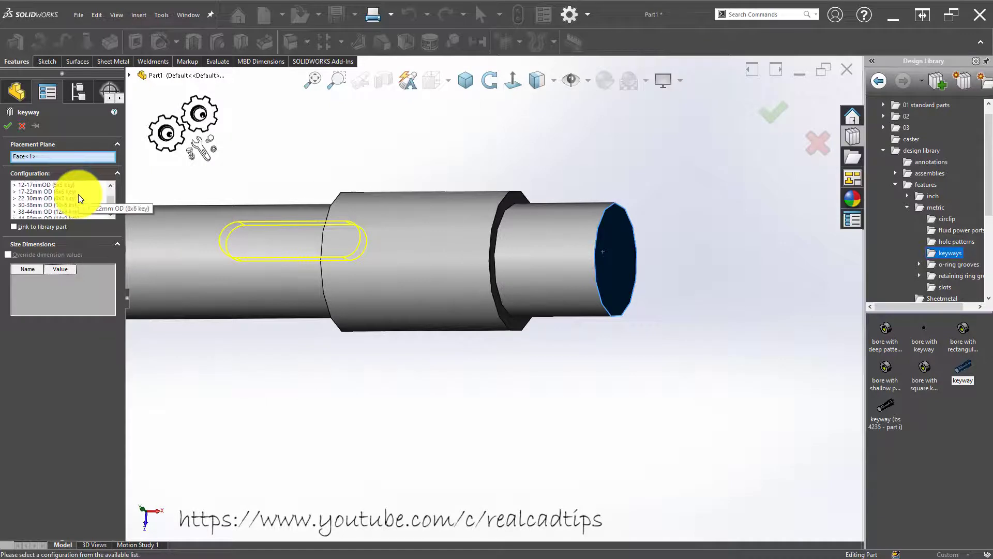
click(69, 197)
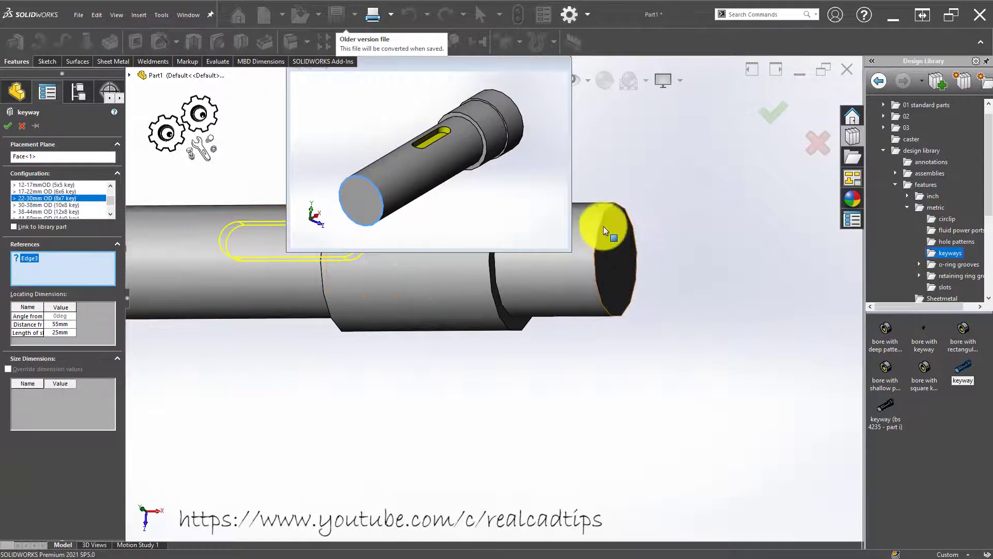
click(601, 219)
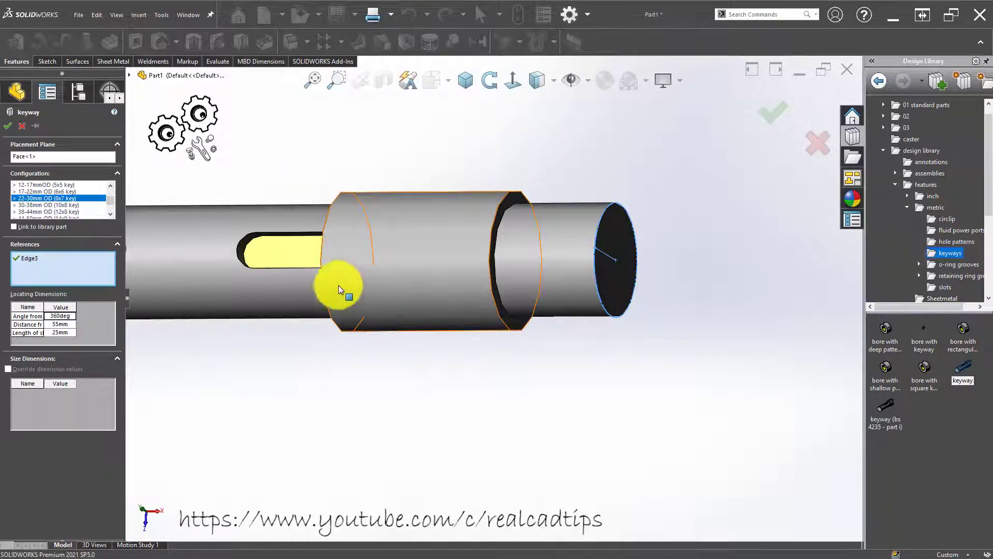
click(7, 126)
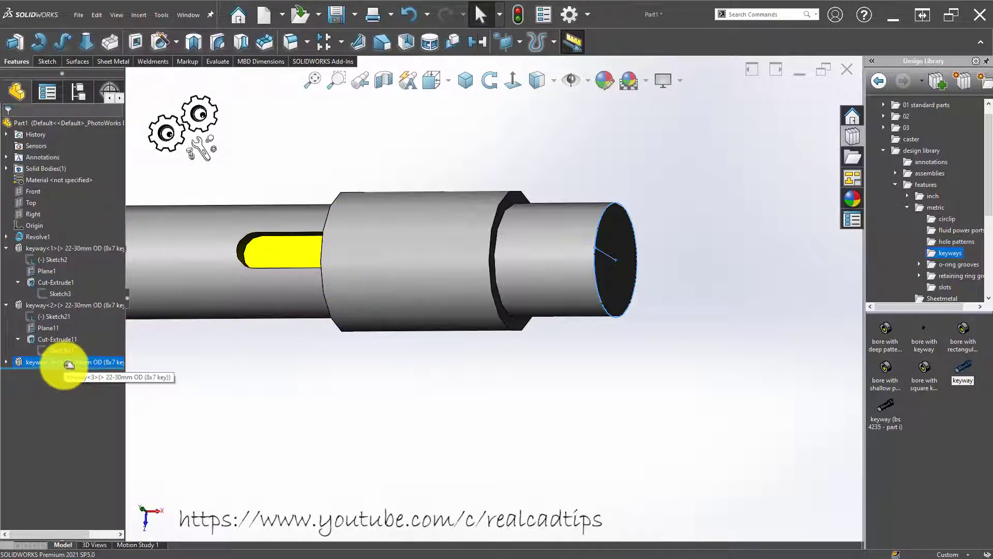
Open keyway<3>'s Sketch32 for editing, viewed straight onto its plane
double_click(67, 364)
double_click(60, 396)
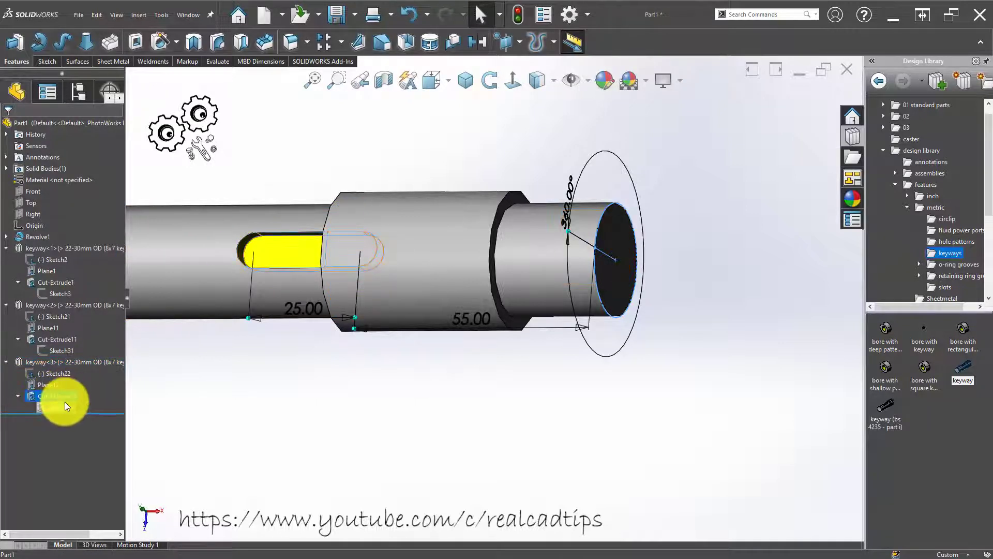
click(60, 407)
middle_drag(207, 393, 290, 368)
key(ctrl+8)
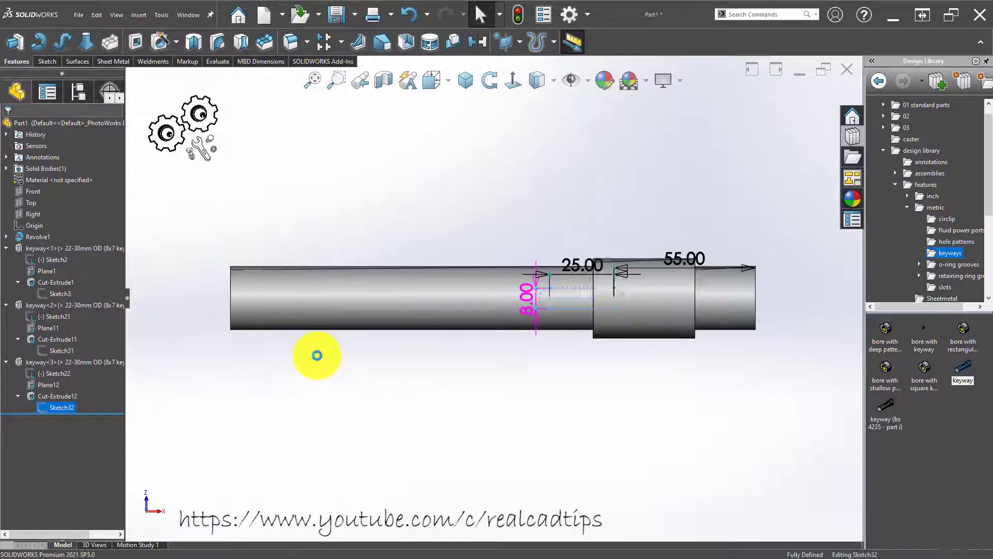
click(508, 74)
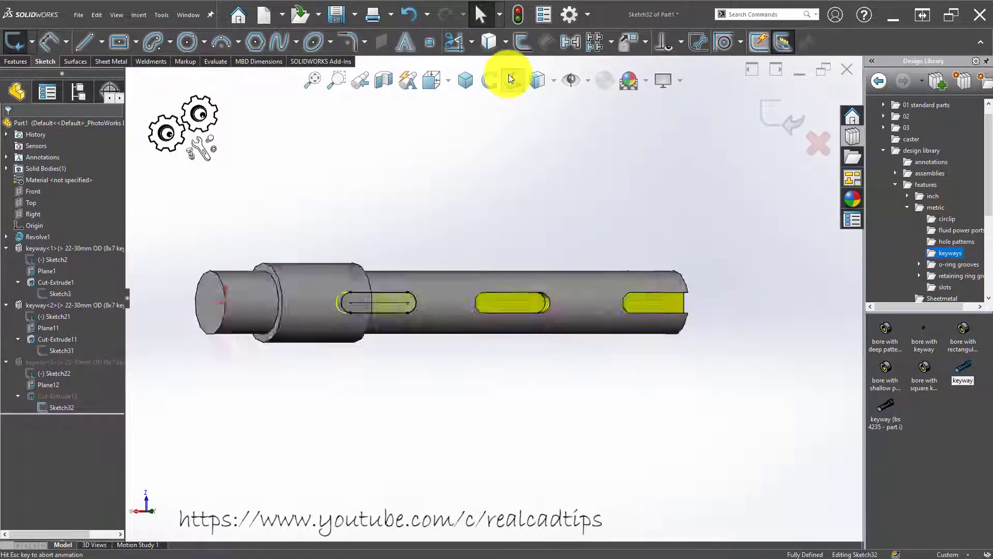
Change the slot's 55.00 end-face distance to 4.50 mm
drag(305, 264, 313, 194)
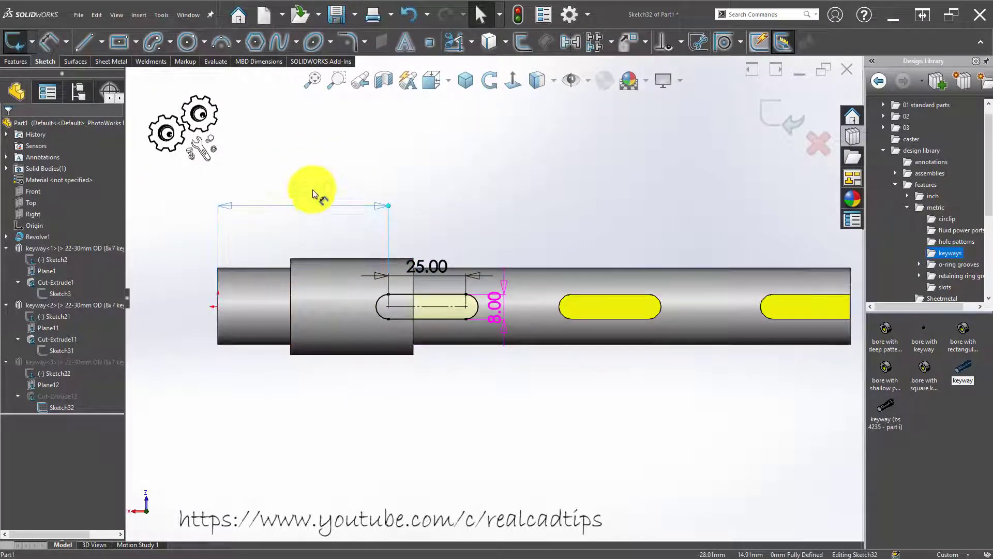
click(313, 184)
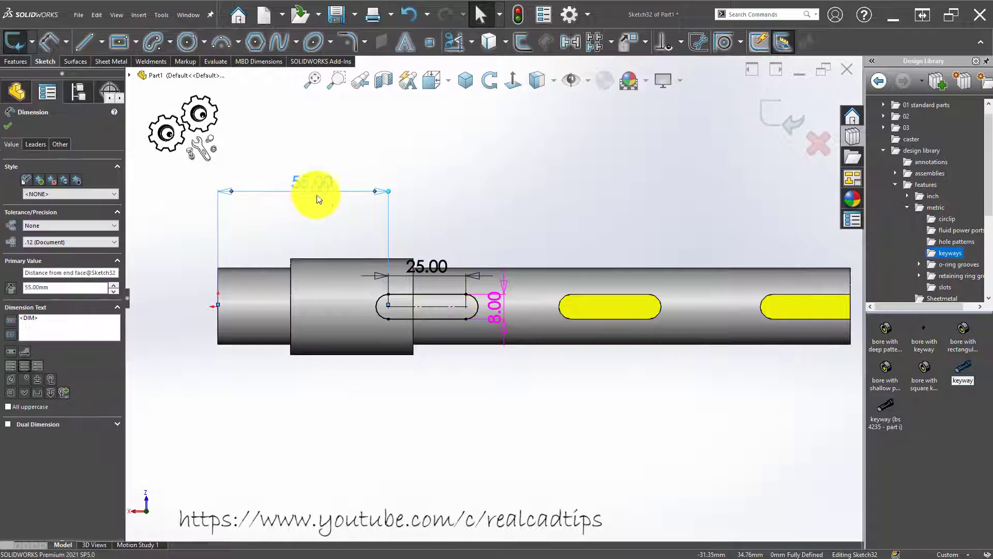
double_click(320, 187)
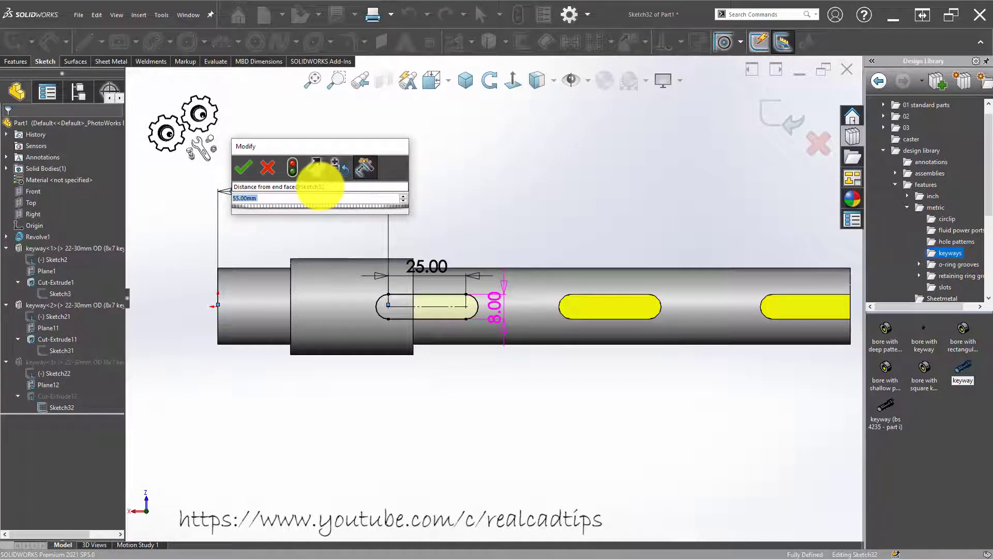
key(Return)
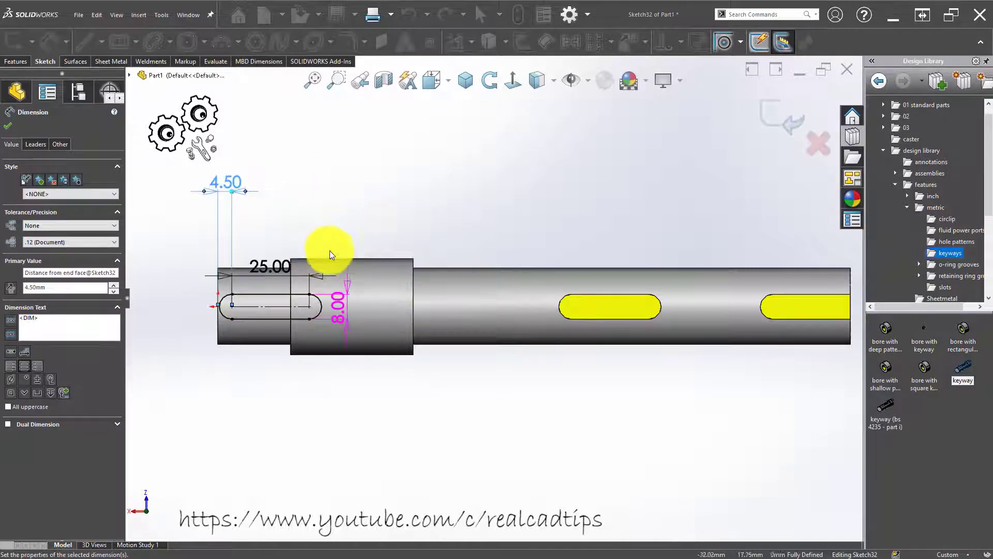
Shorten the slot length from 25 to 14 mm and rebuild the third keyway
drag(265, 264, 283, 220)
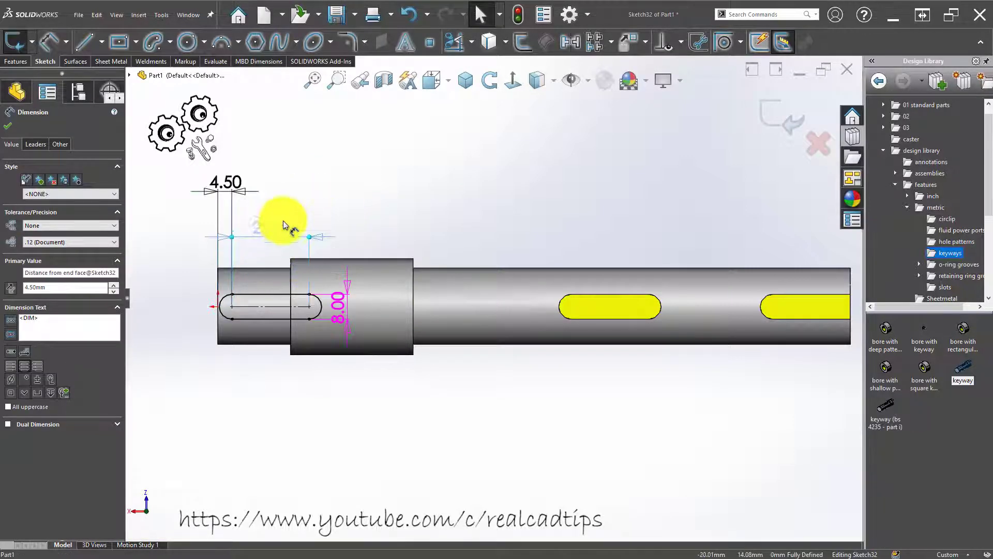
double_click(277, 223)
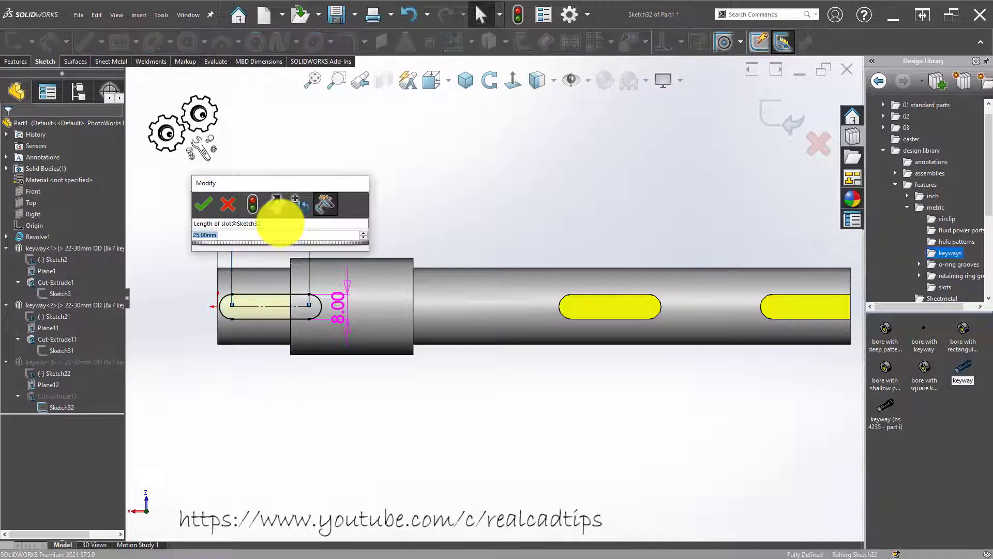
text(14)
click(317, 264)
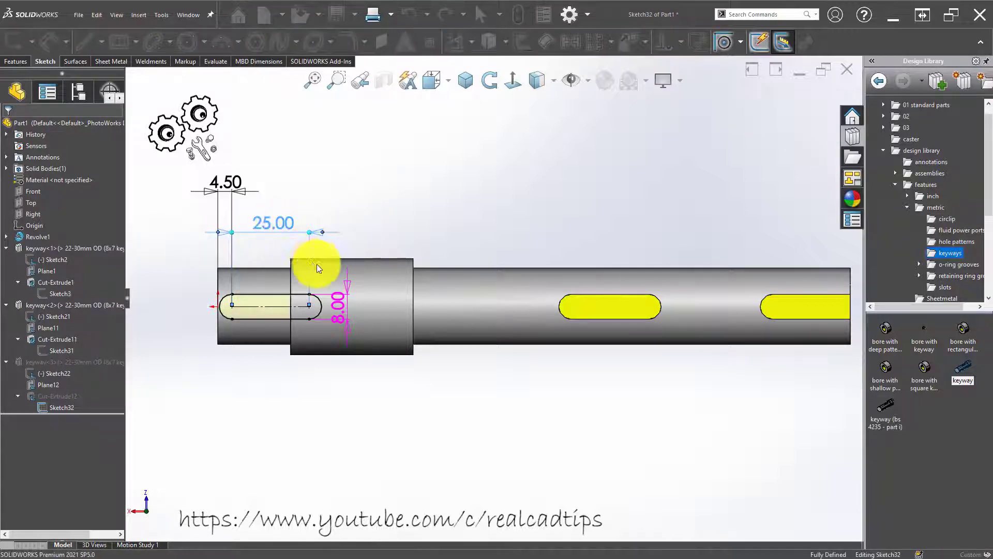
click(345, 219)
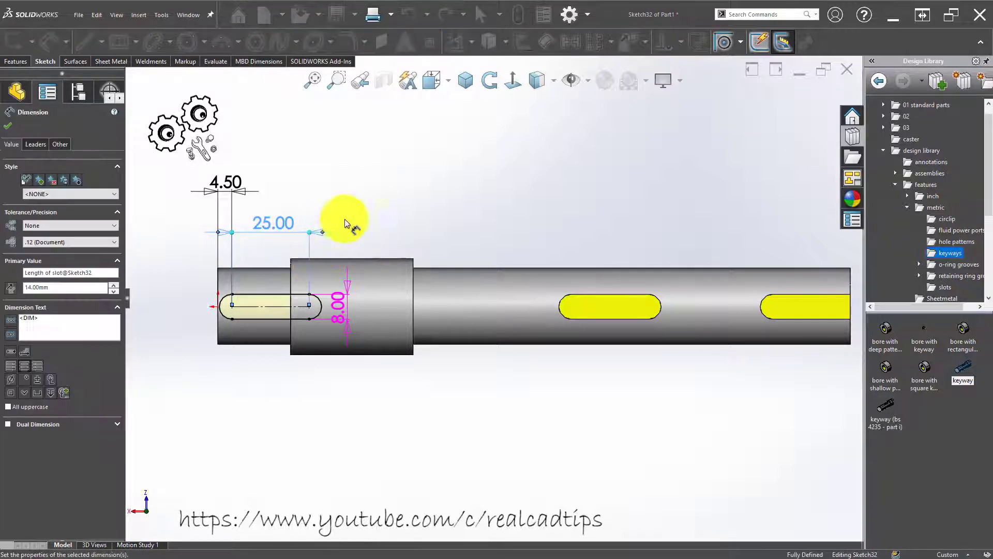
click(399, 176)
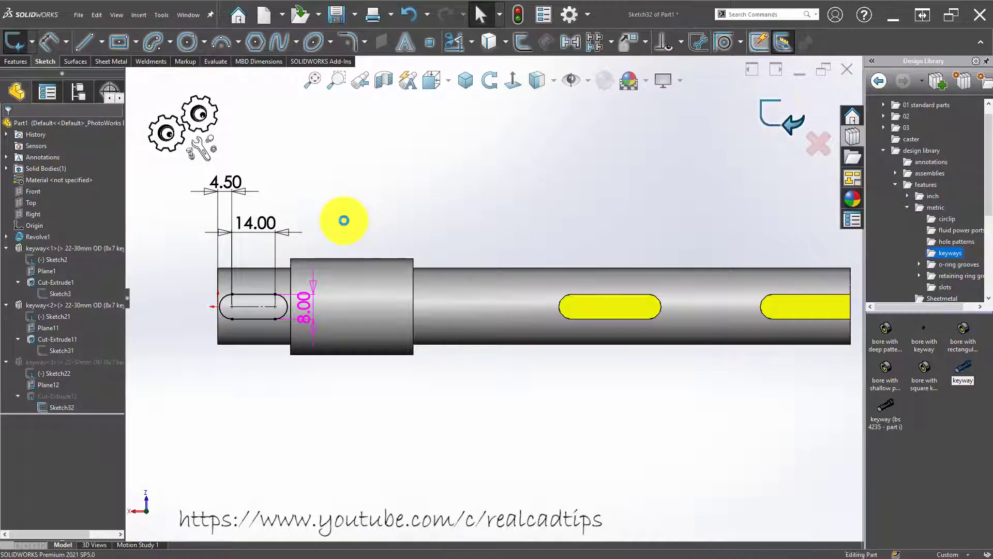
key(ctrl+b)
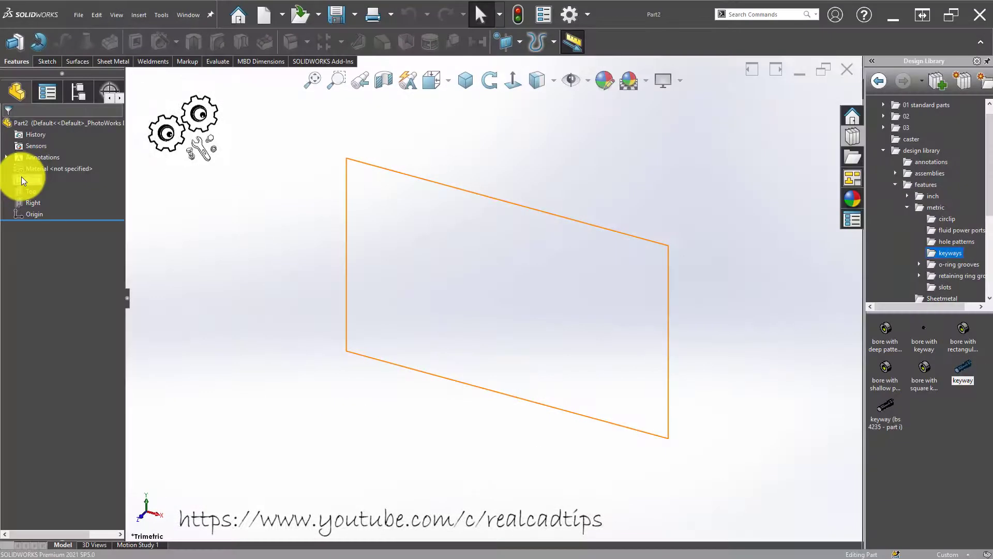
Draw a centre rectangle at the origin on the Front plane
click(20, 180)
click(33, 163)
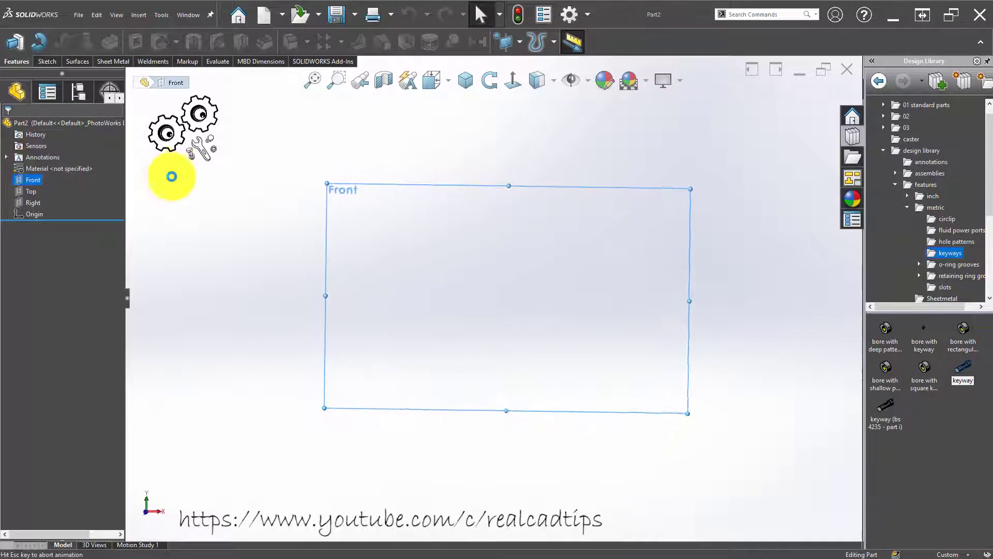
click(122, 41)
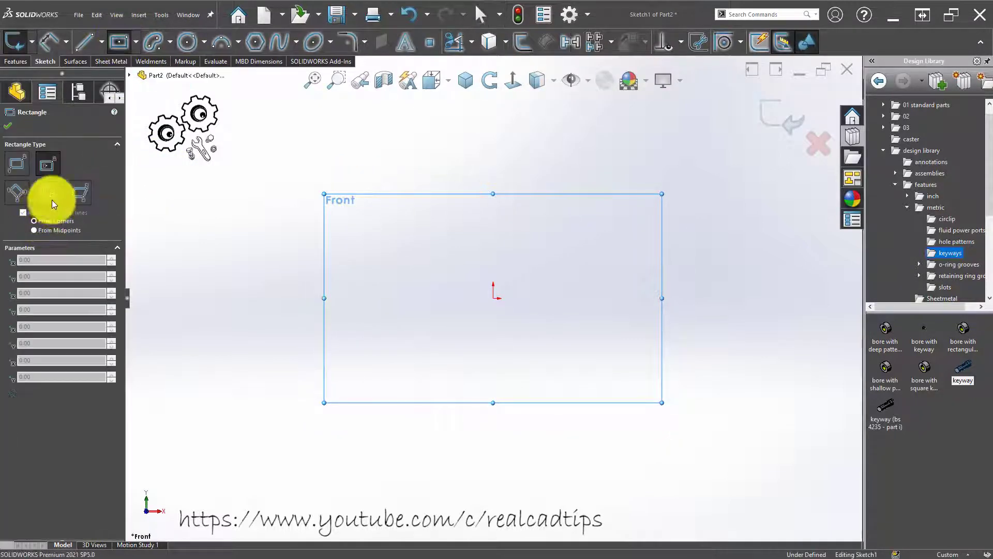
click(493, 298)
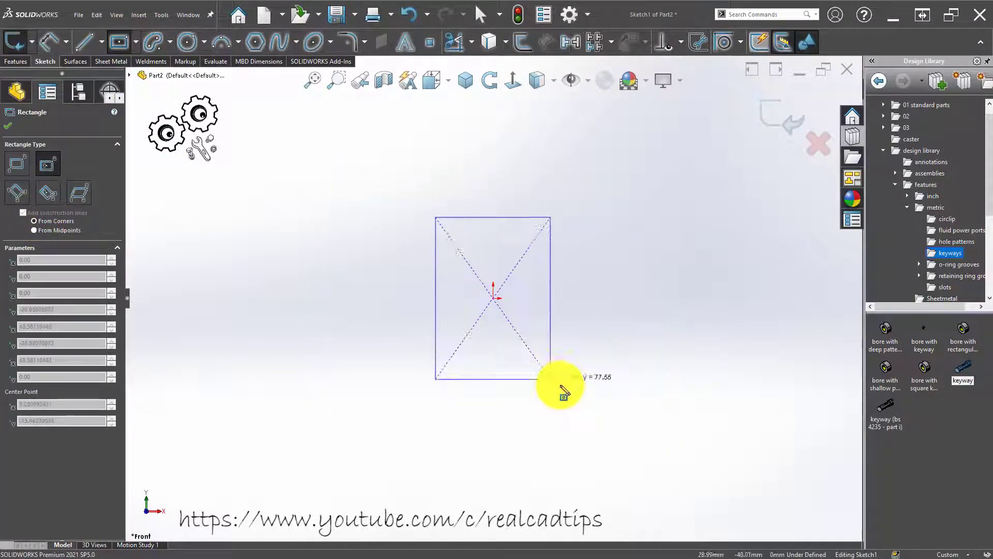
click(612, 424)
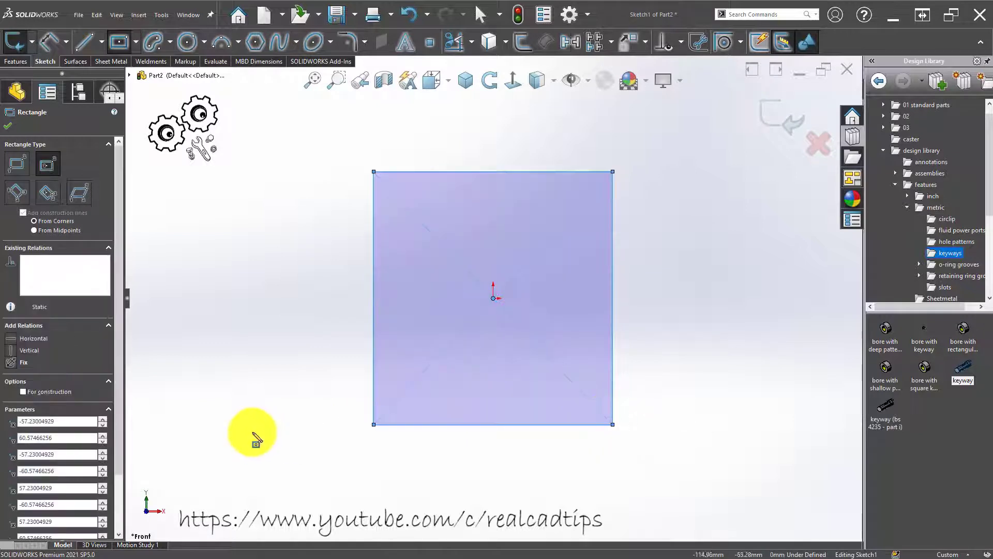
right_drag(256, 438, 437, 147)
Dimension the rectangle's top and left edges to 100 mm each, correcting a mistyped 1100
click(458, 173)
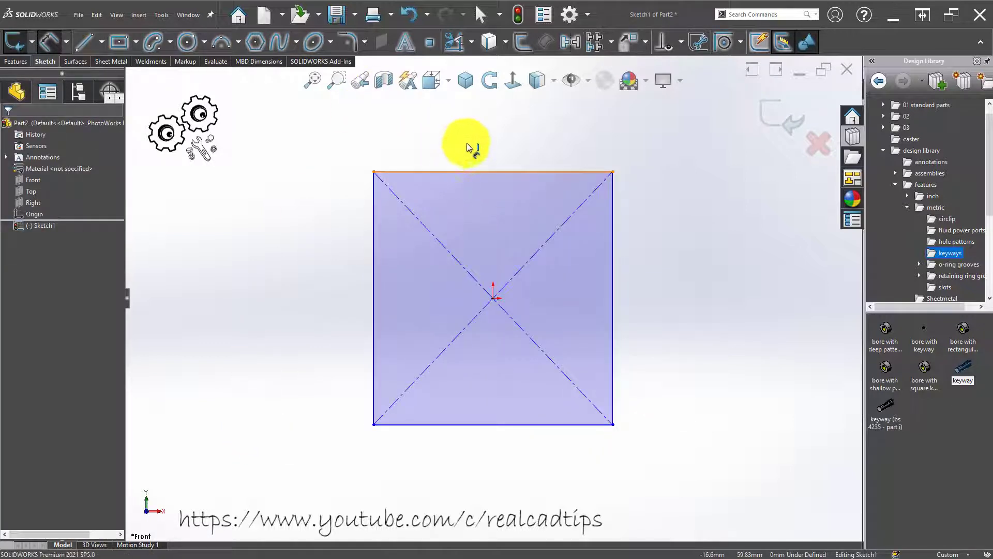
click(467, 143)
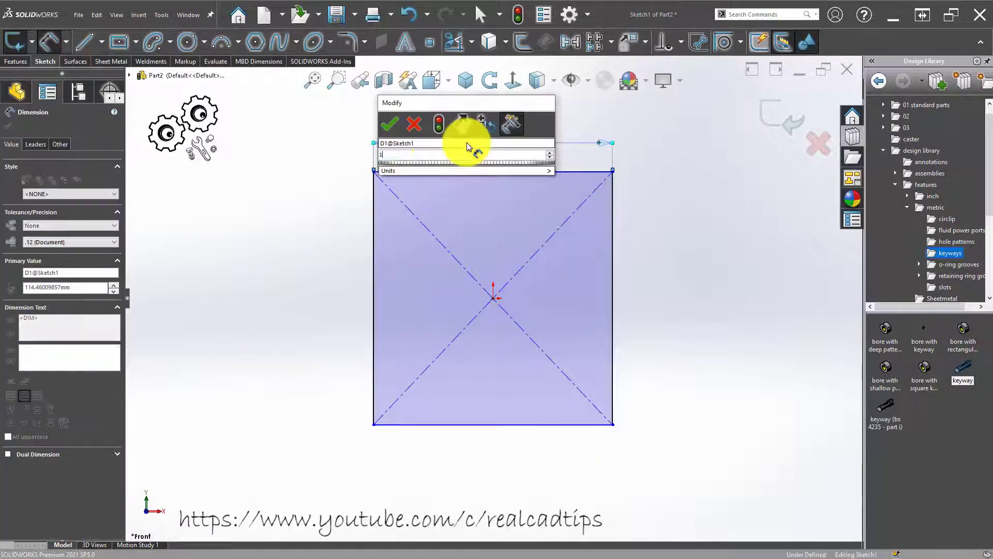
text(100)
key(Return)
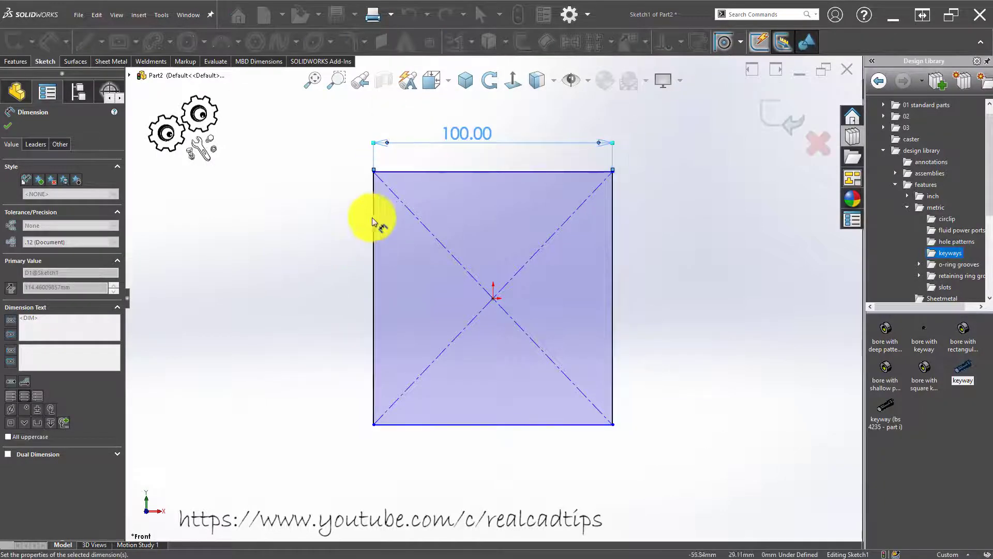
click(373, 217)
click(317, 265)
text(100)
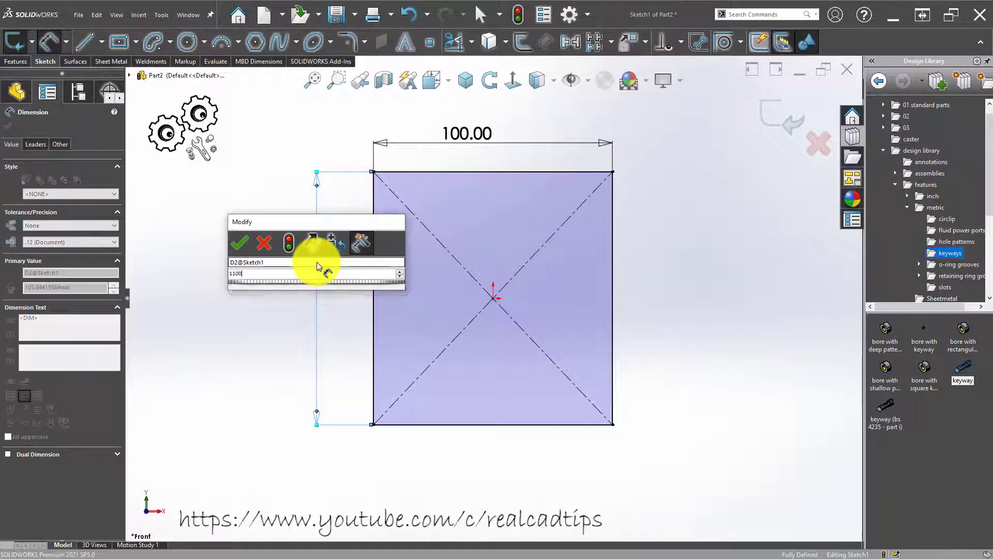
key(Return)
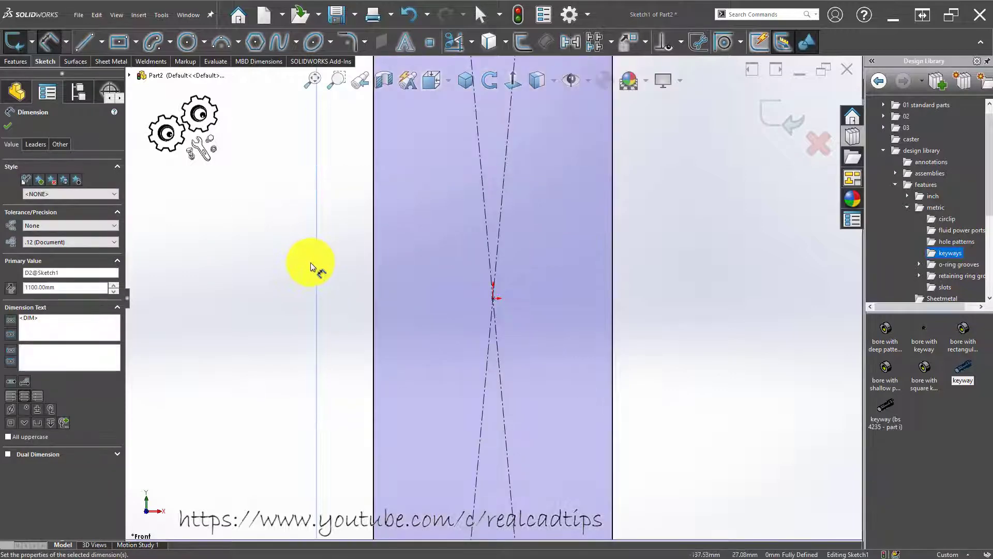
key(f)
double_click(467, 269)
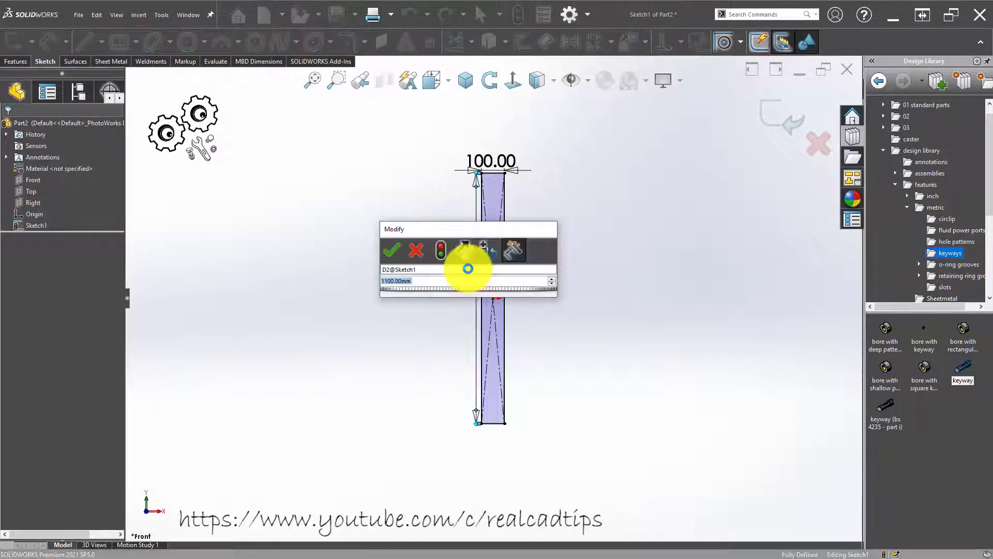
text(100)
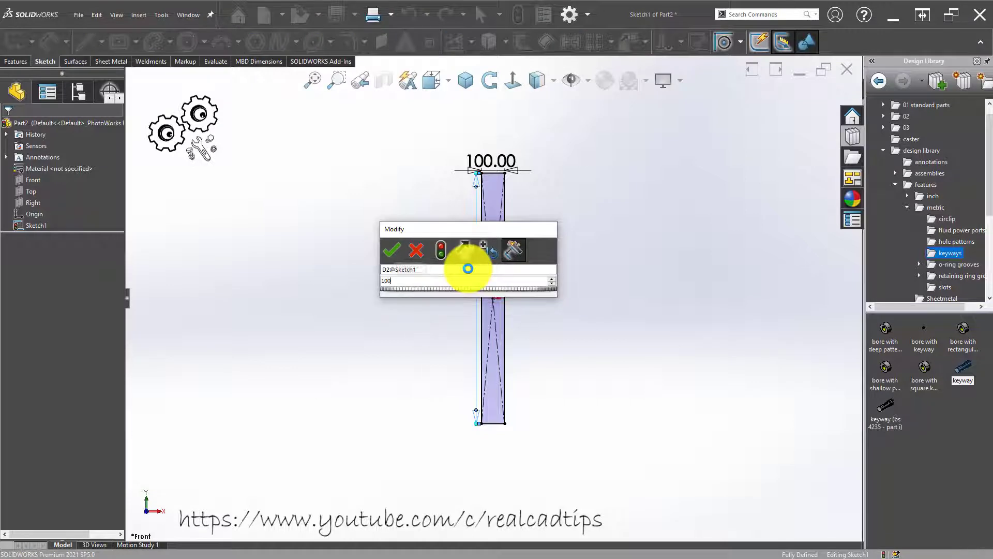
key(Return)
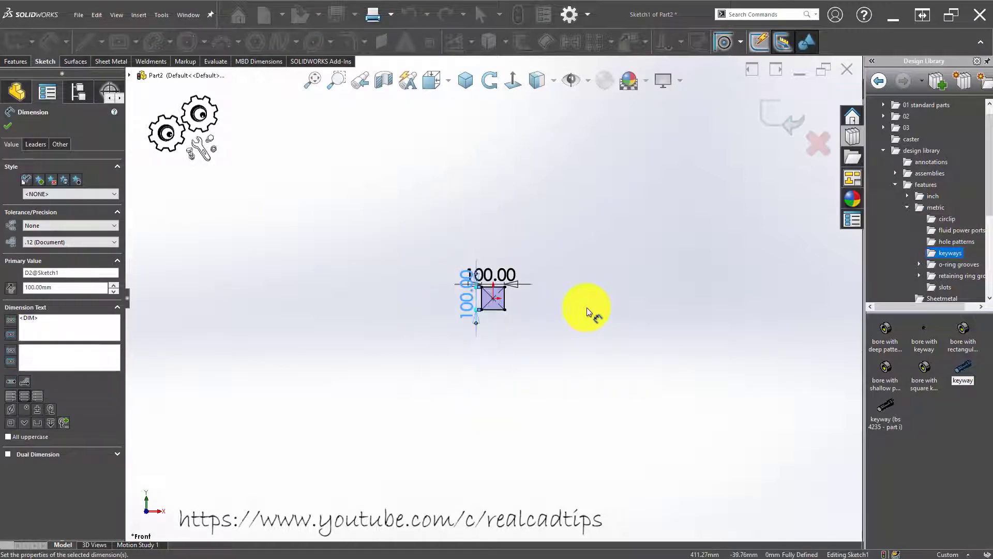
Extrude the square 12 mm as Boss-Extrude1 and start a sketch on its front face
scroll(472, 306, down, 3)
scroll(470, 286, down, 3)
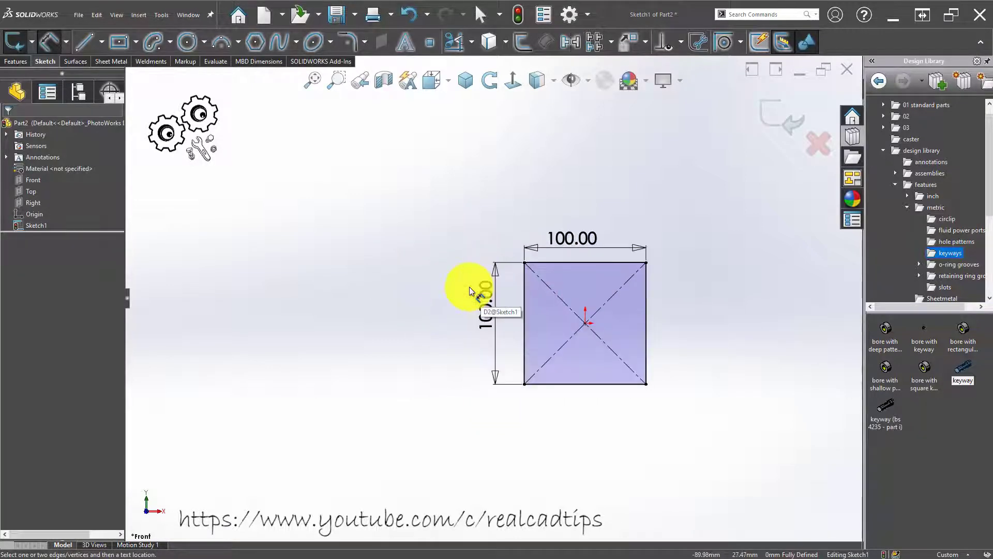
click(17, 61)
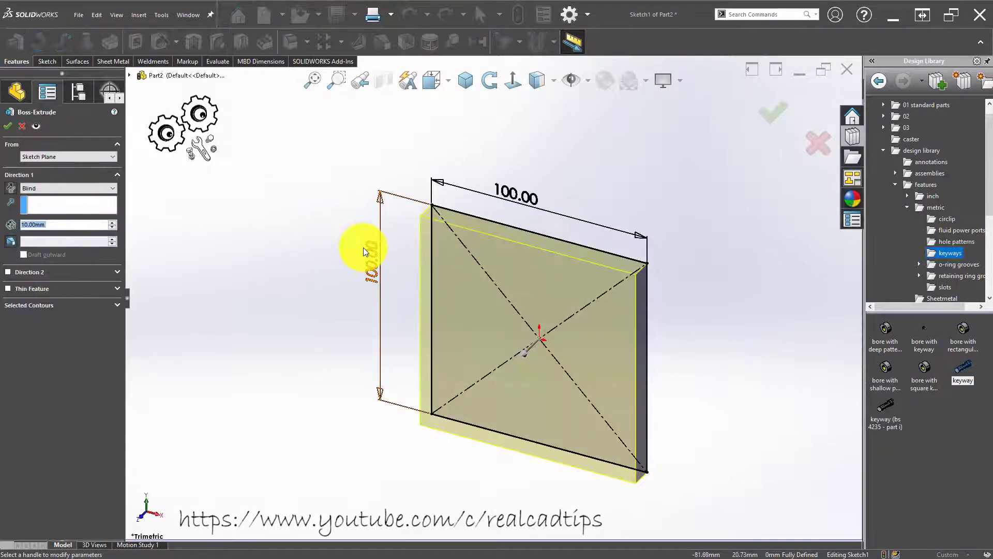
text(12)
key(Return)
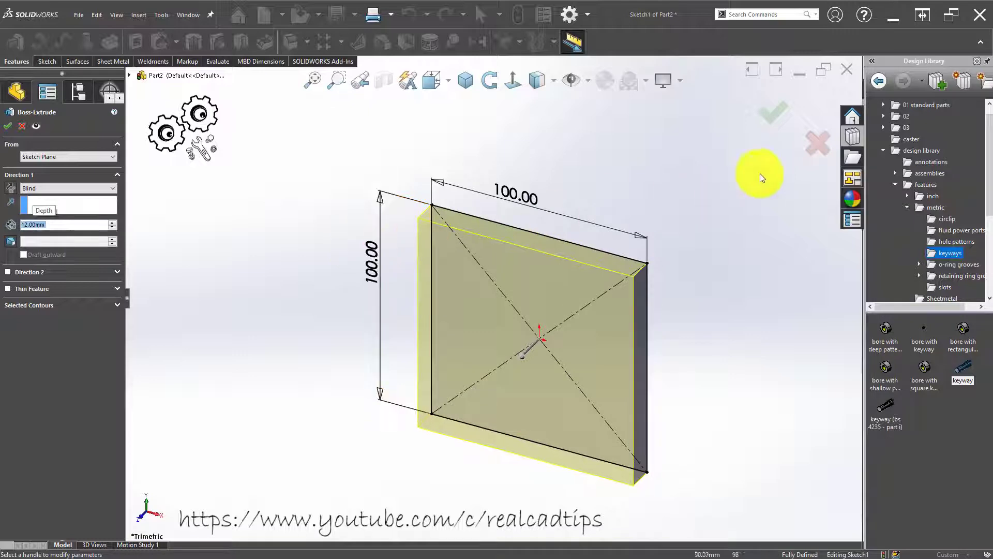
click(773, 111)
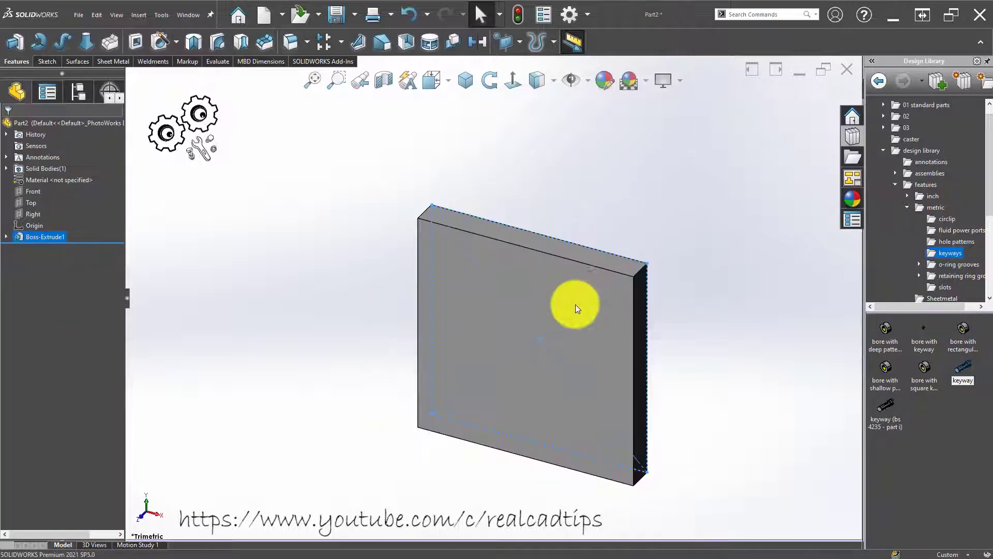
click(550, 285)
click(570, 277)
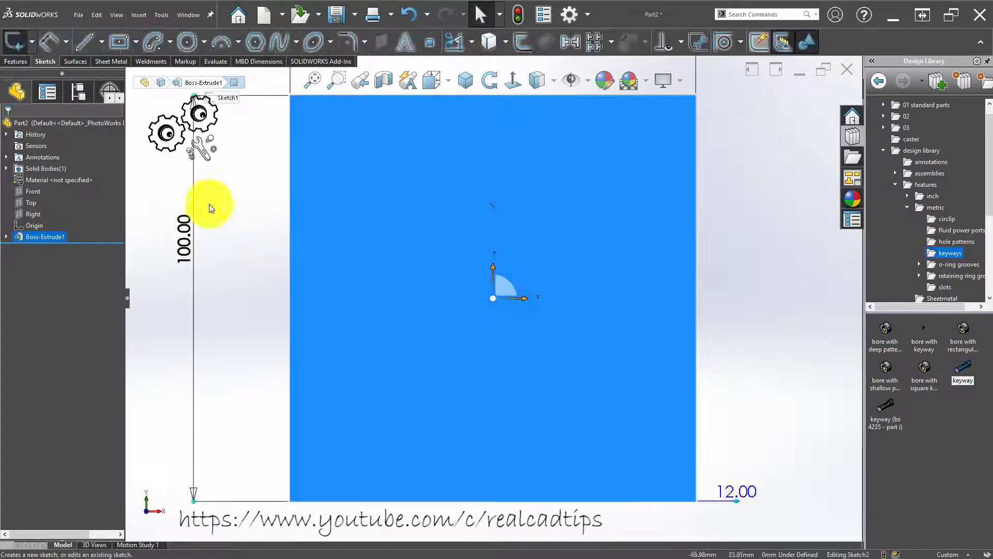
Draw a circle centred on the origin and dimension it Ø85
click(196, 49)
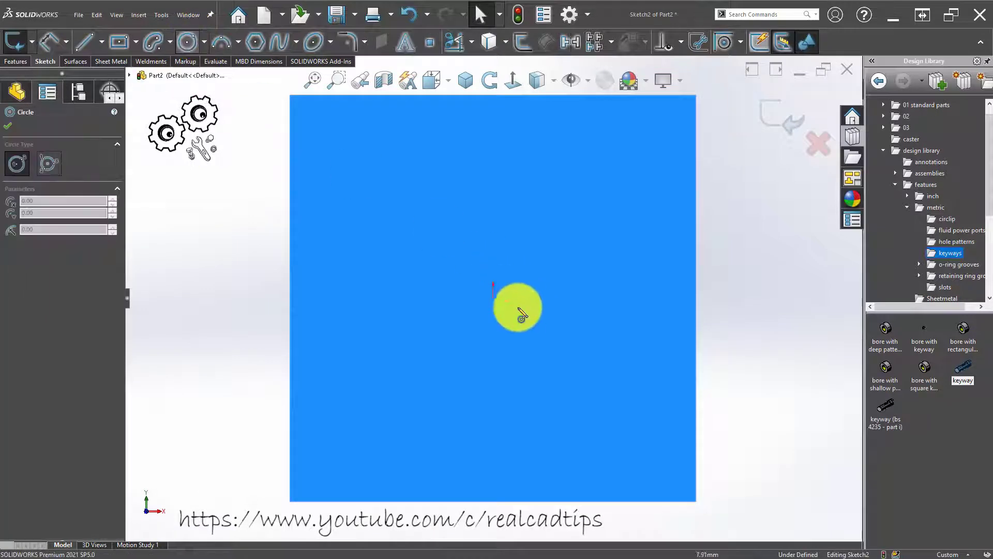
click(494, 298)
click(608, 424)
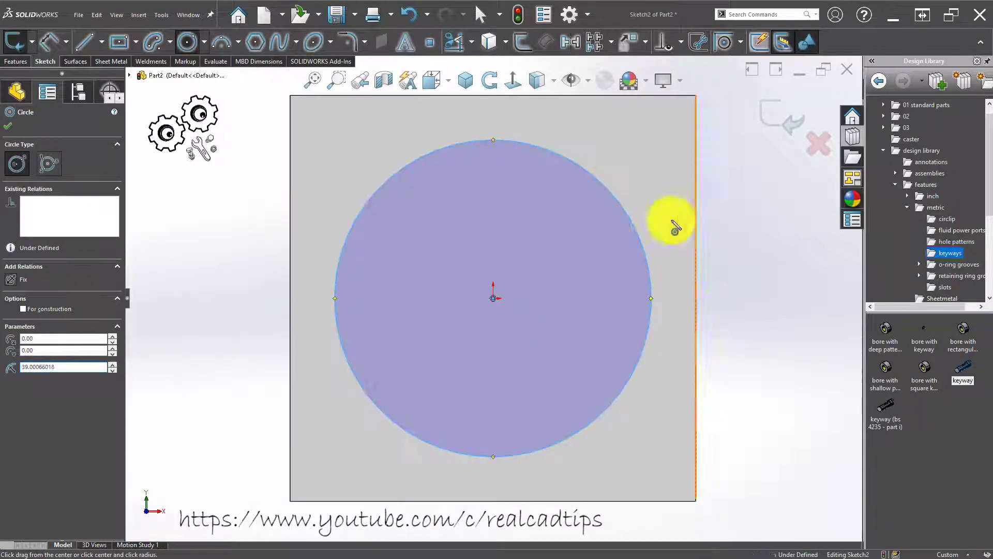
key(d)
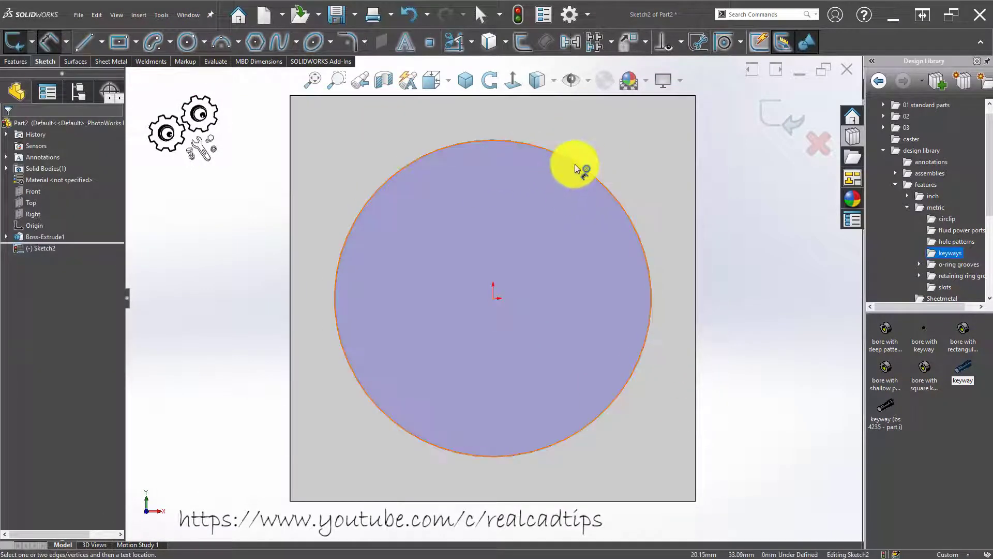
click(575, 163)
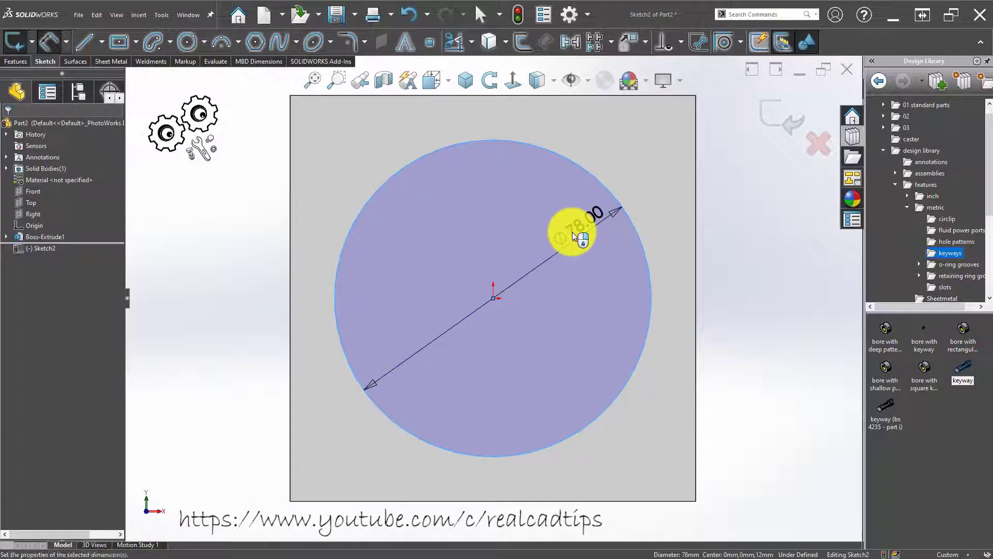
click(572, 234)
text(85)
key(Return)
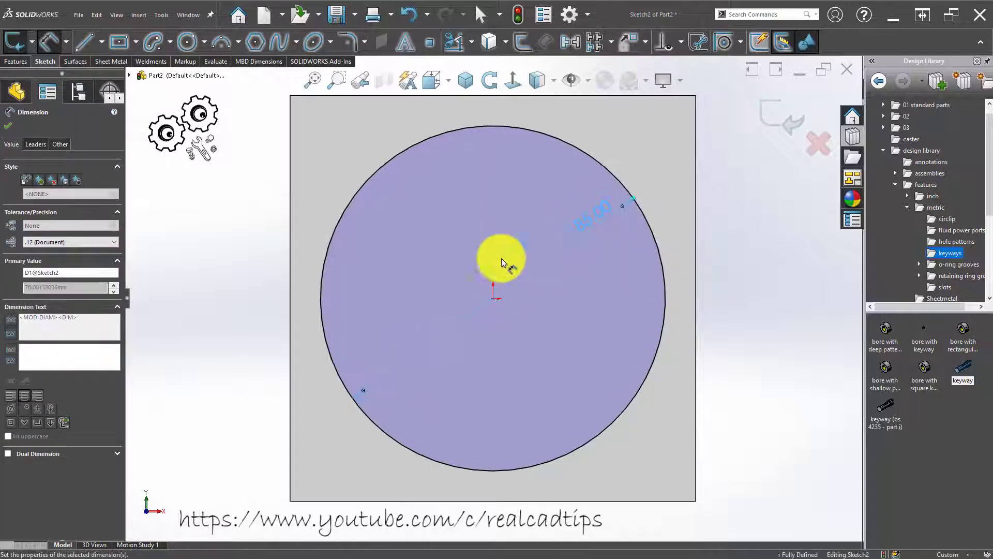
click(250, 234)
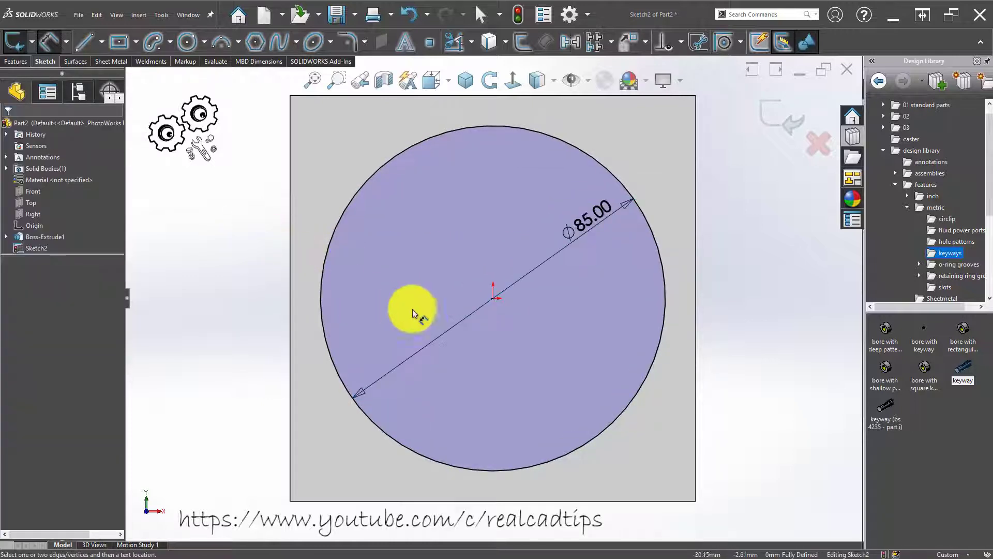
Draw two lines from the circle centre: one to the circle edge, one horizontal
click(85, 41)
drag(493, 298, 624, 186)
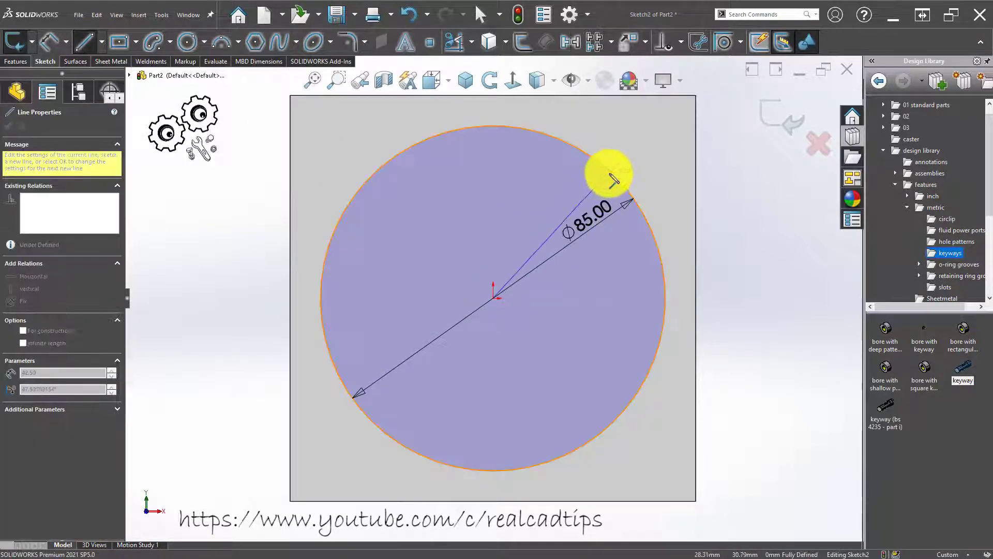
click(496, 303)
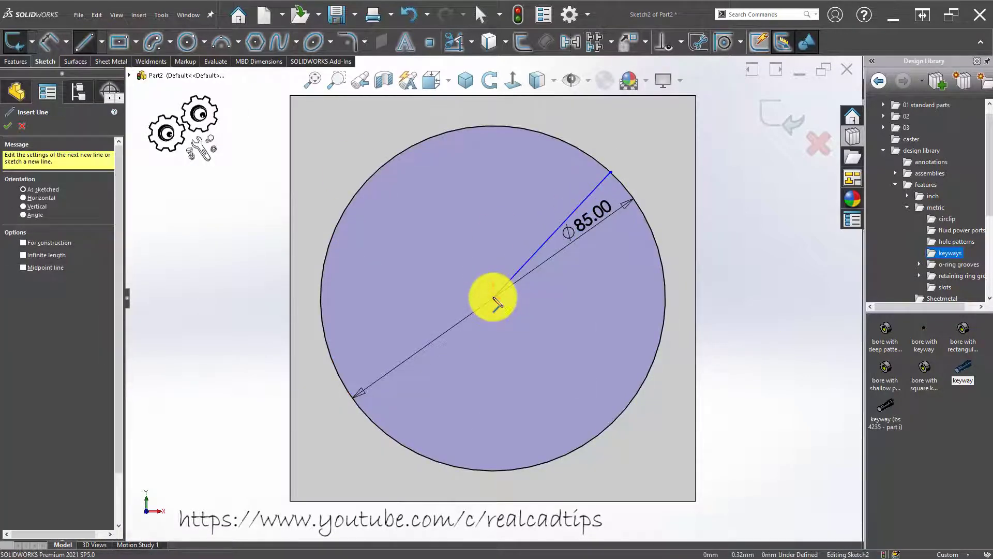
drag(496, 303, 750, 302)
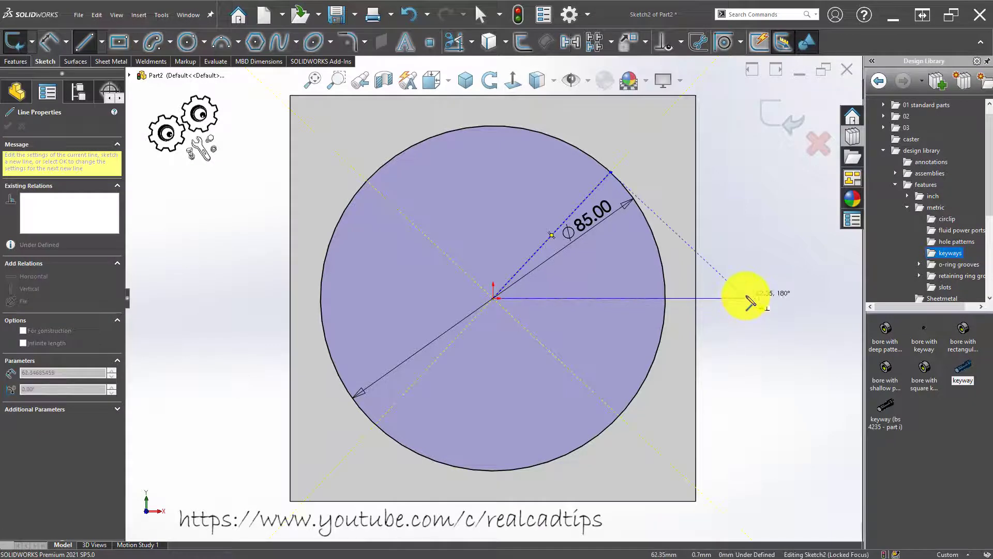
double_click(745, 297)
right_drag(731, 332, 743, 300)
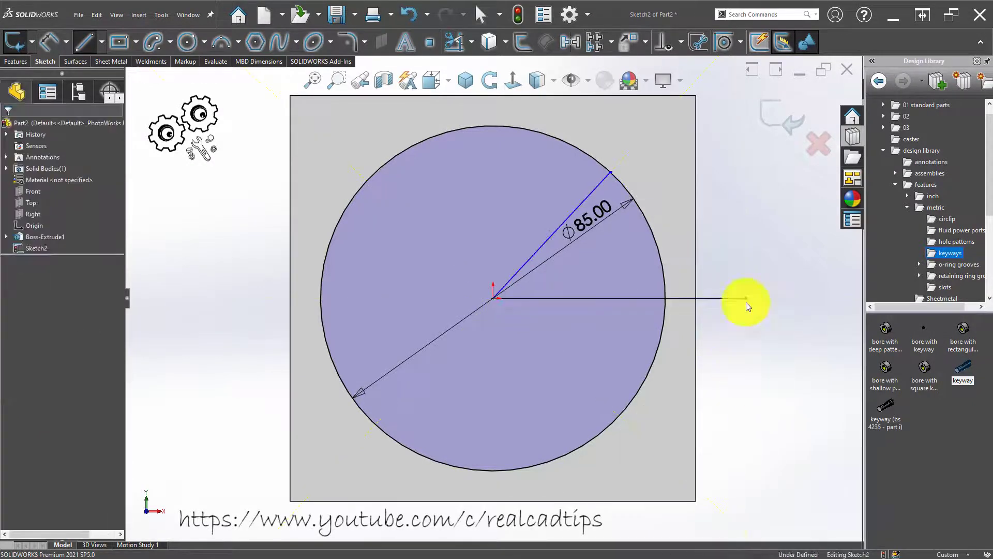
Dimension the angle between the two lines to 45° and exit the sketch
click(538, 299)
click(591, 191)
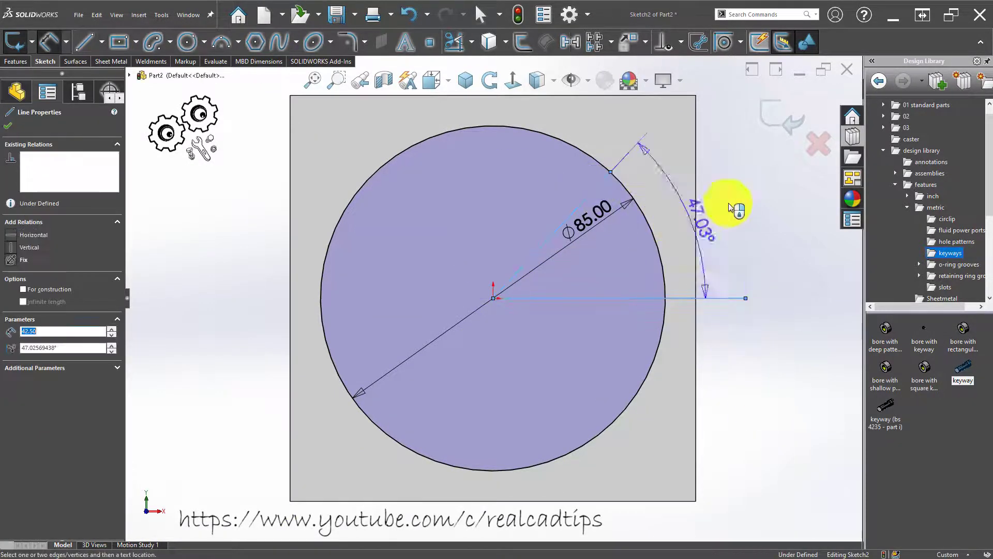
click(751, 191)
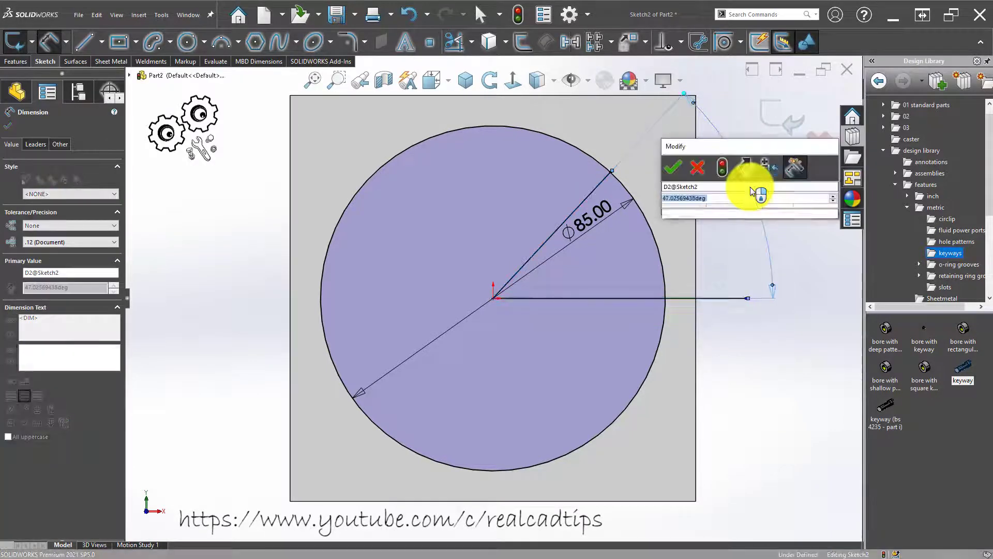
text(45)
key(Return)
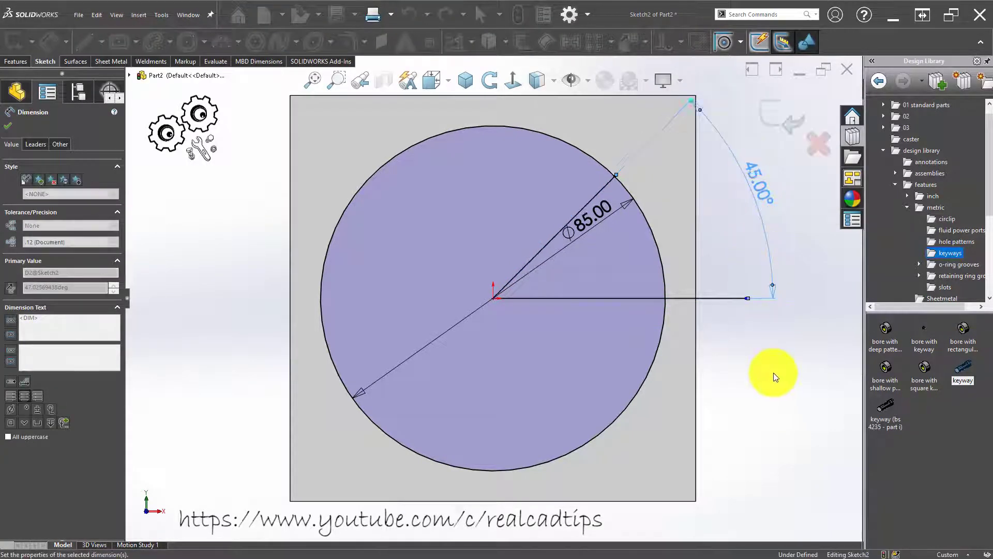
click(803, 138)
key(Escape)
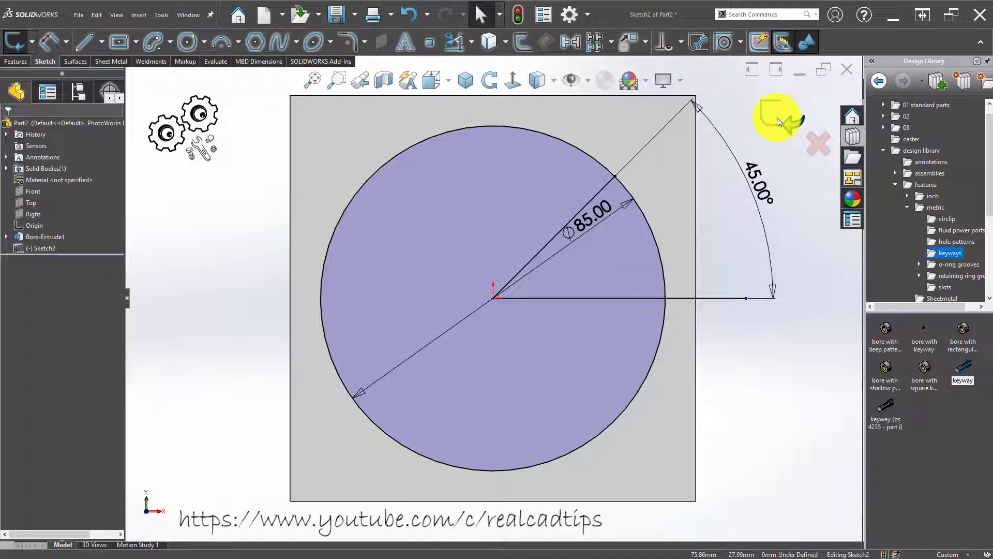
click(772, 112)
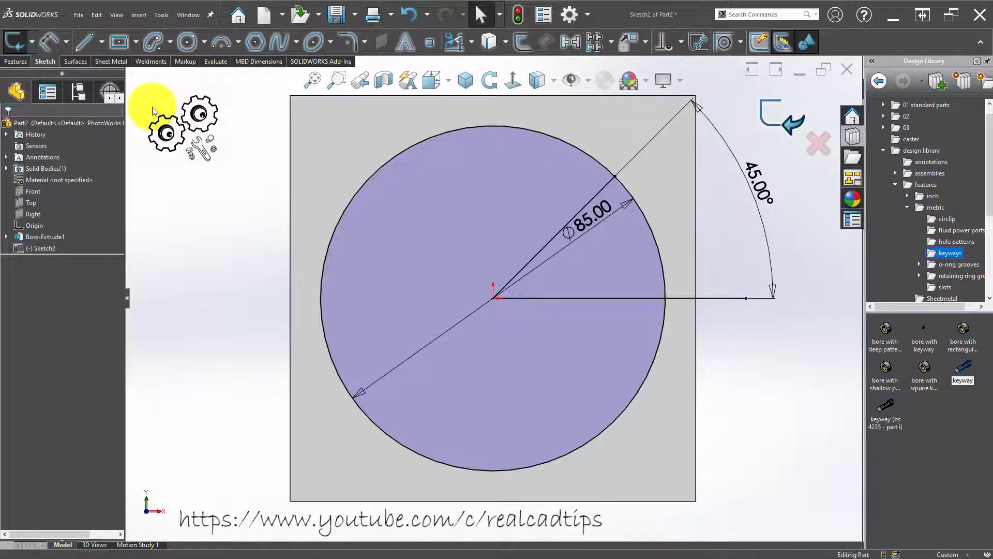
click(21, 62)
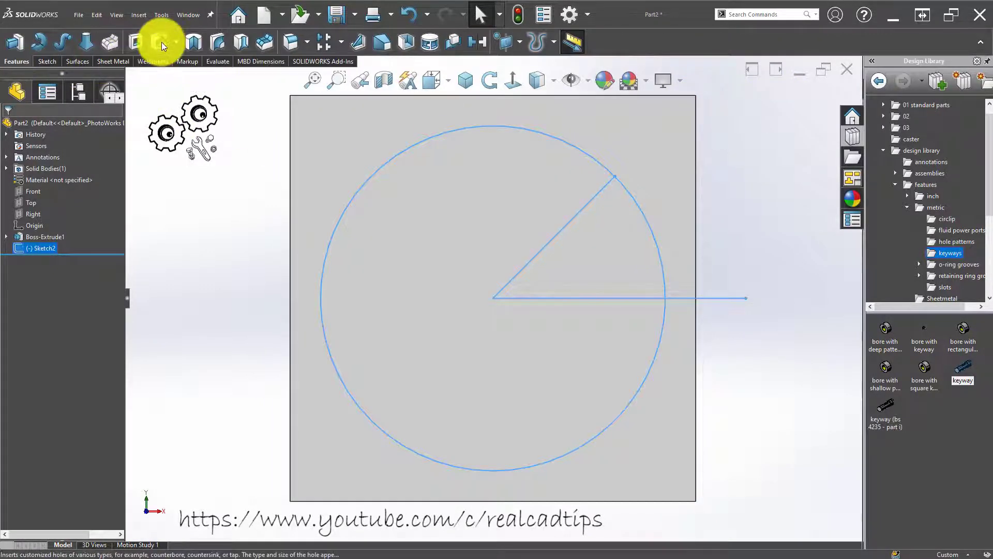
Add an M8 Hex Socket CTSK Head ISO 10642 countersunk hole at the 45° line–Ø85 circle intersection
click(161, 42)
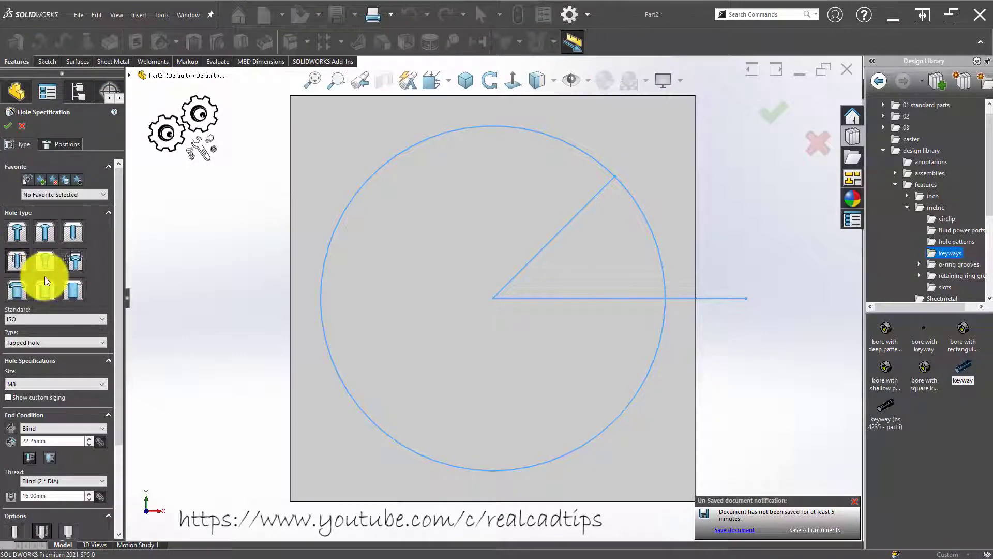
click(44, 232)
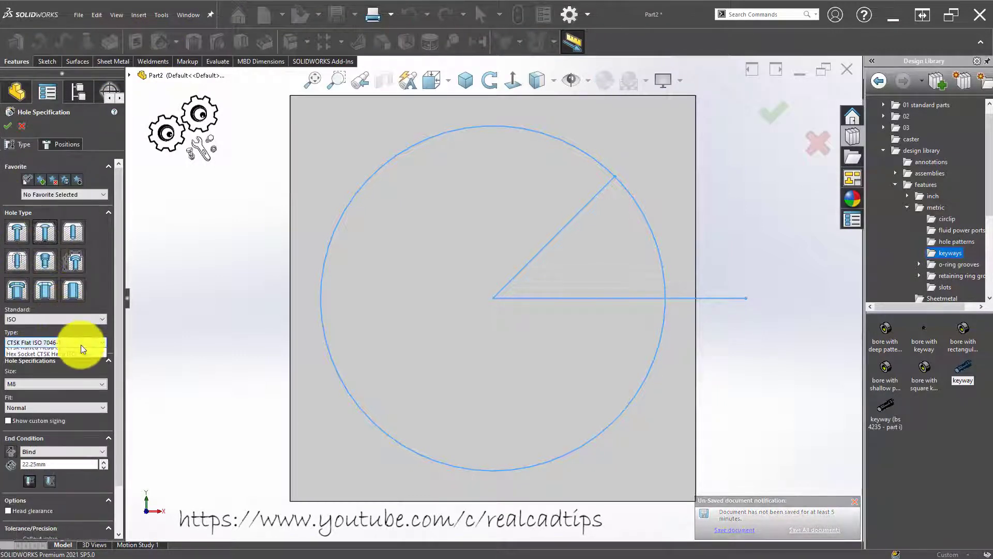
click(82, 342)
click(101, 366)
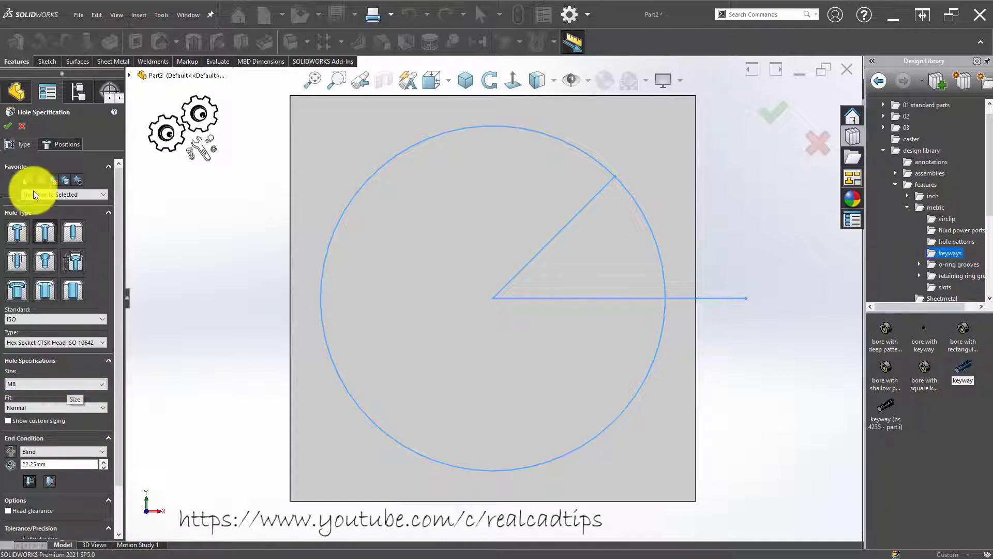
click(63, 144)
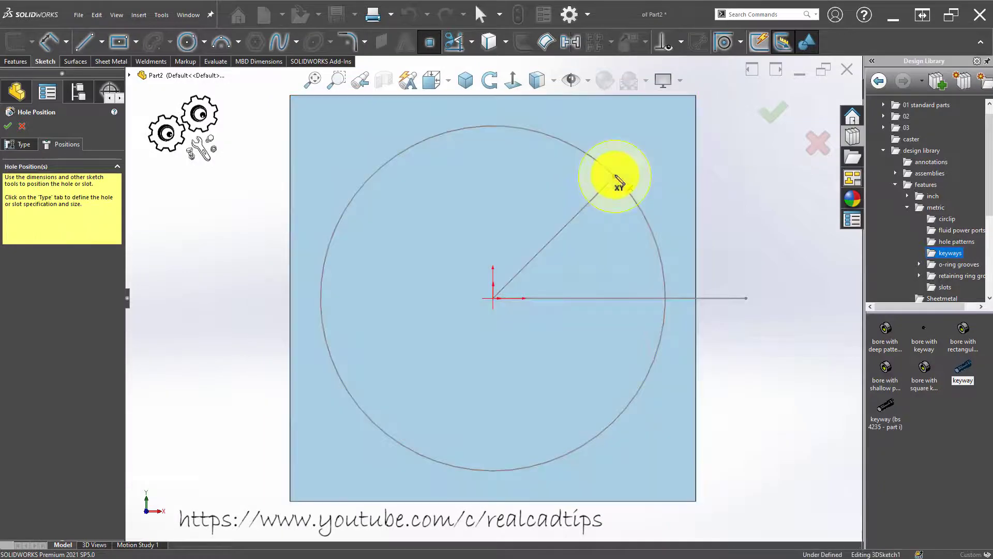
click(614, 176)
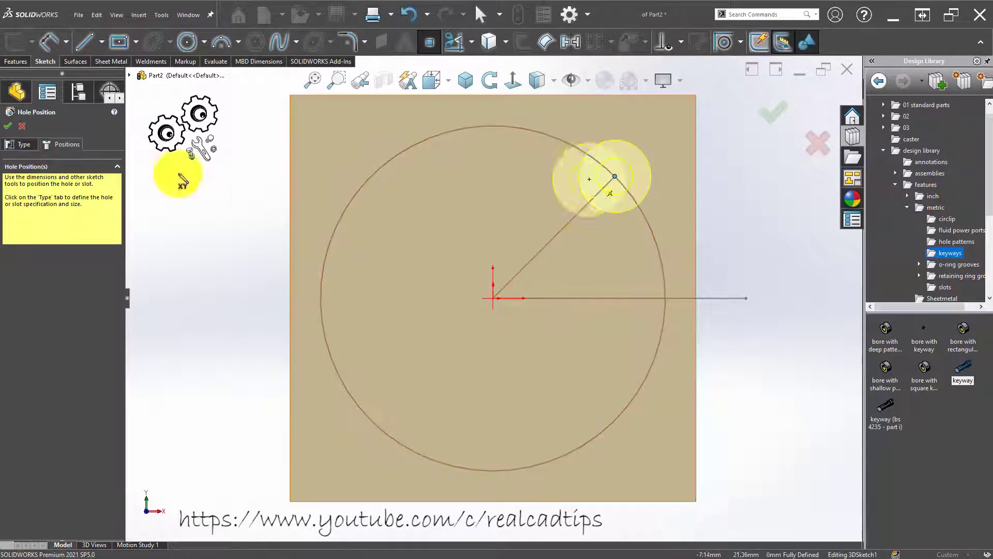
click(11, 125)
Cancel a started circular pattern and drag the rollback bar to just below Boss-Extrude1
scroll(727, 170, down, 3)
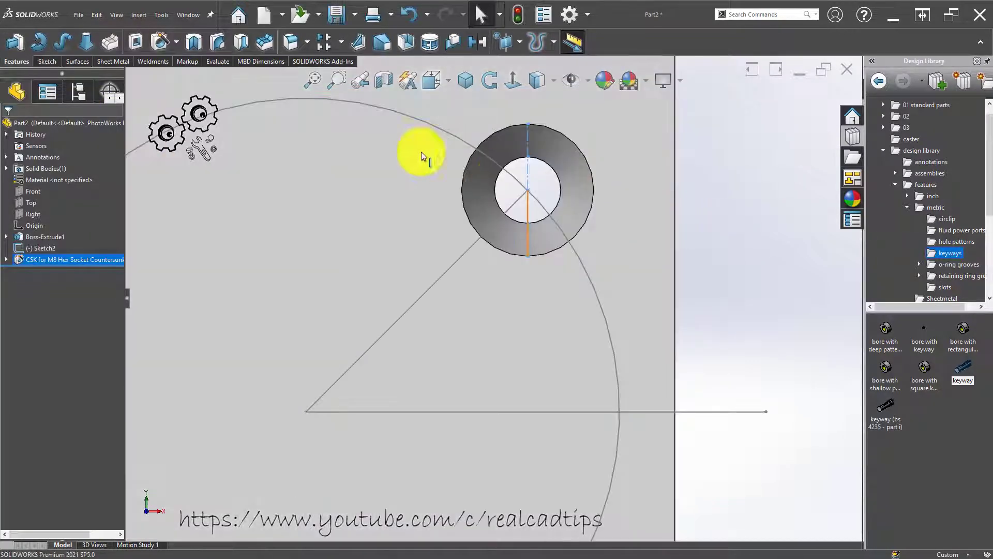
click(342, 46)
click(340, 76)
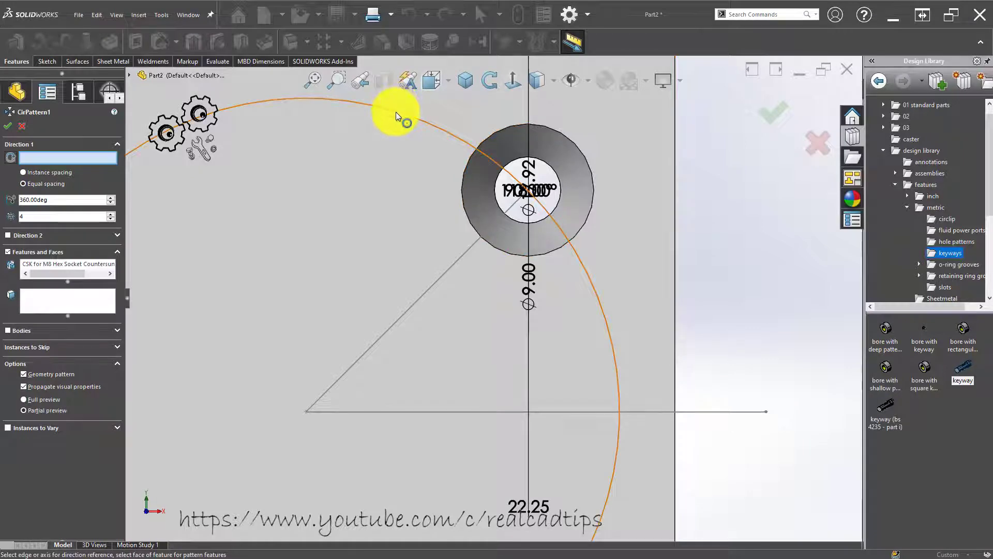
key(f)
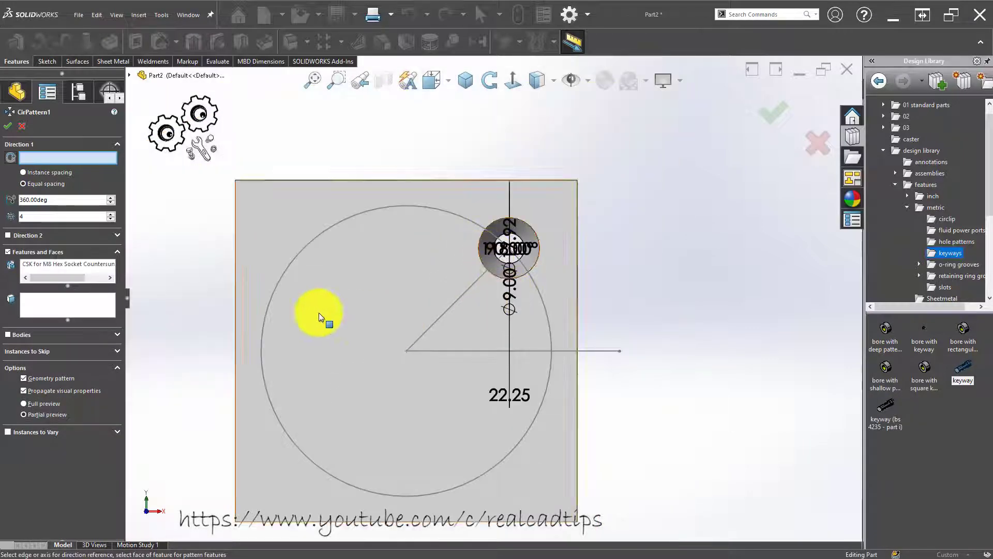
mouse_move(399, 300)
middle_down()
mouse_move(407, 216)
mouse_move(403, 248)
middle_up()
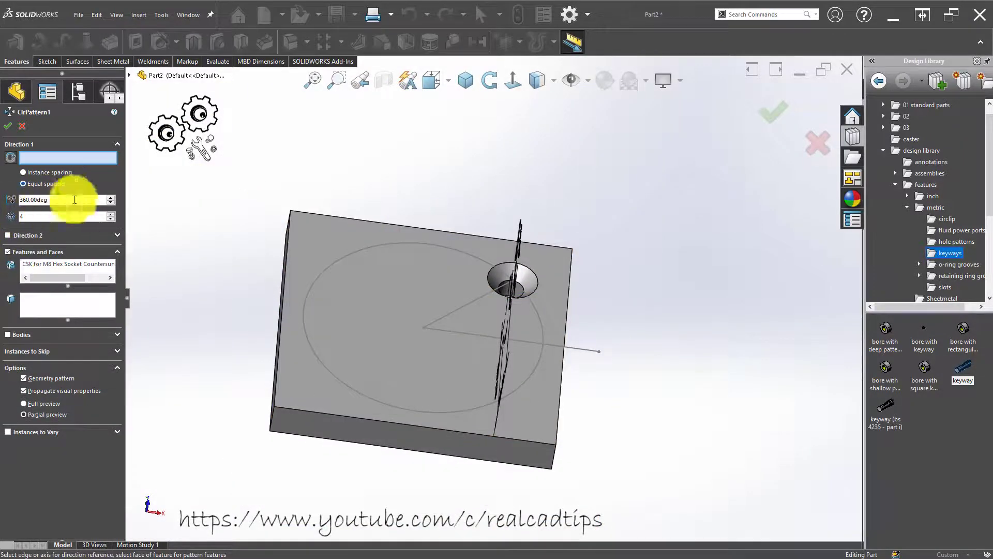
scroll(409, 243, down, 4)
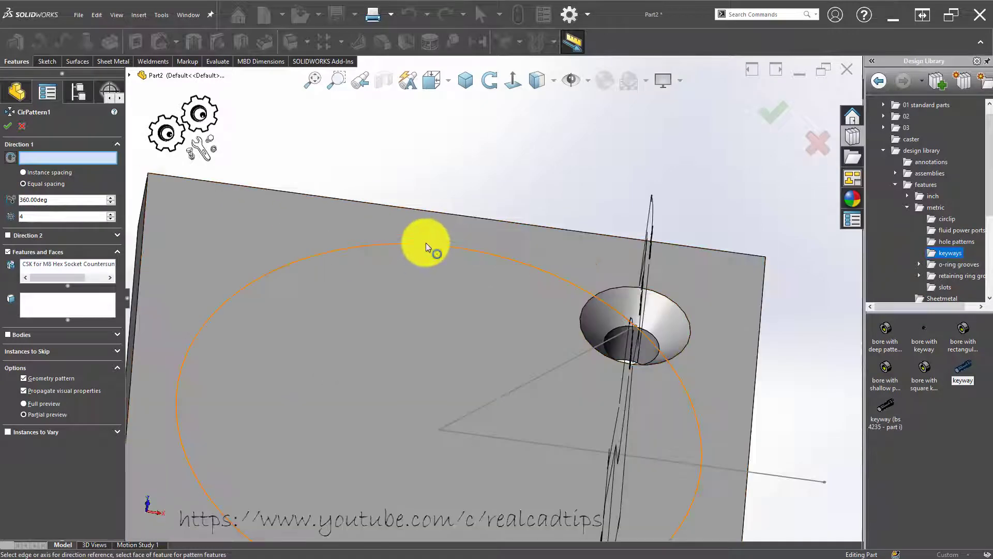
key(f)
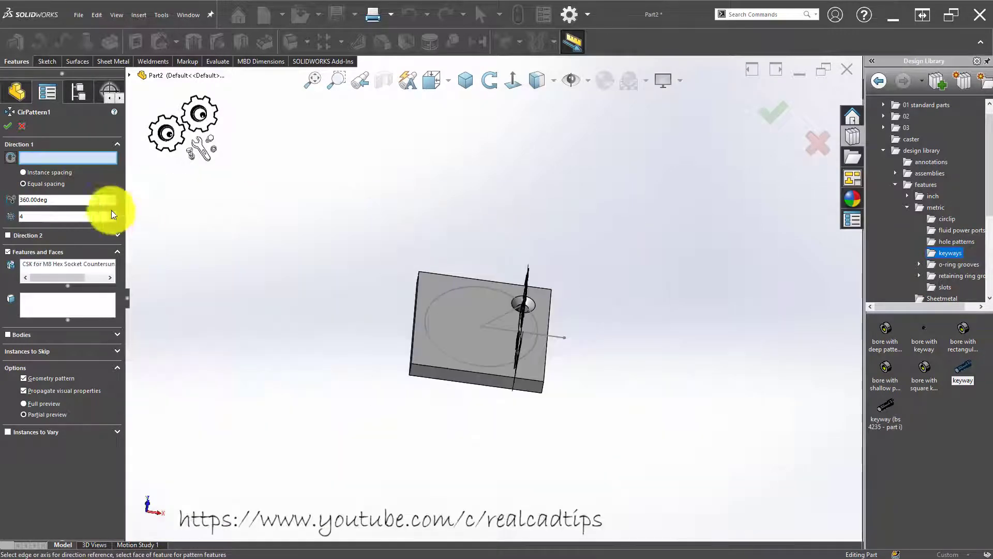
click(26, 128)
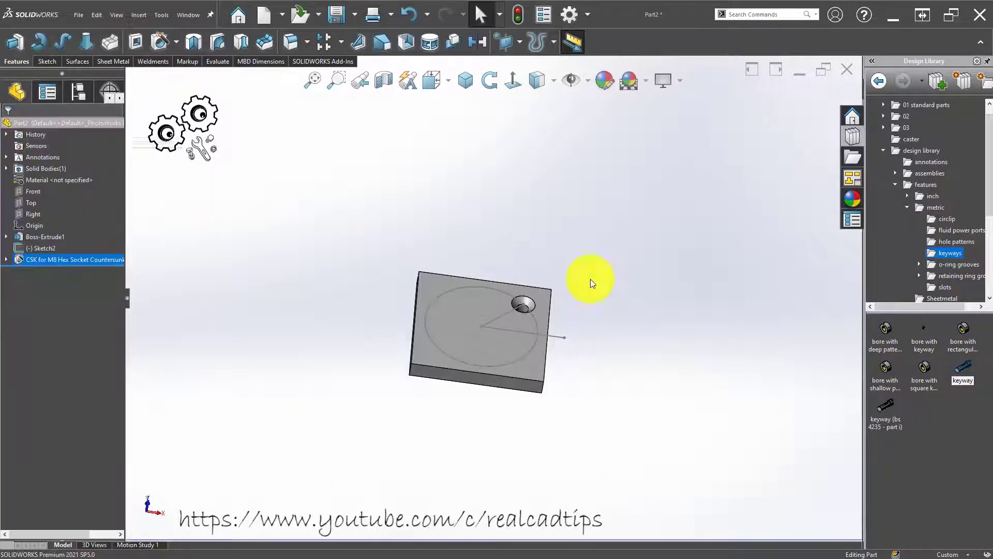
drag(74, 265, 77, 242)
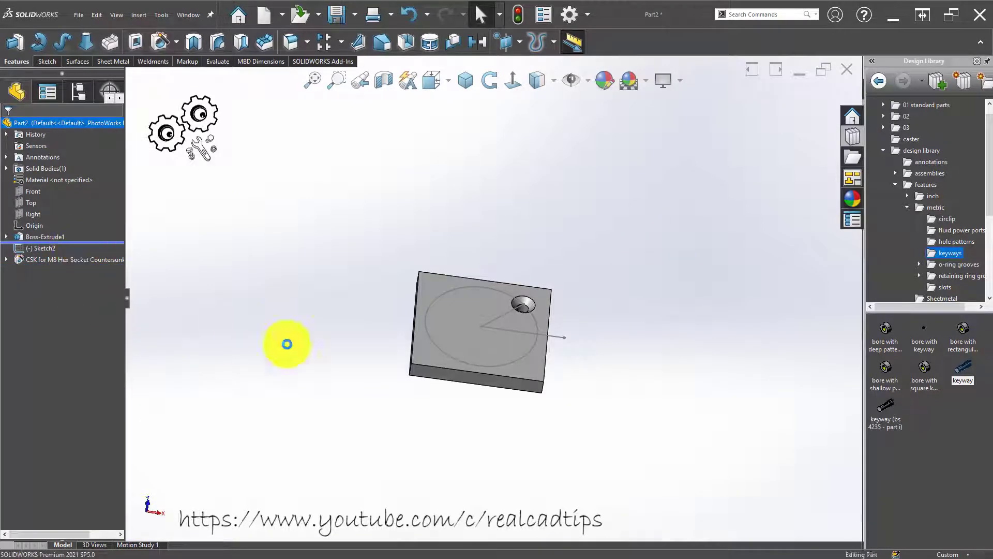
Sketch a Ø40 circle centred on the origin on the plate's top face
scroll(536, 326, down, 4)
click(389, 288)
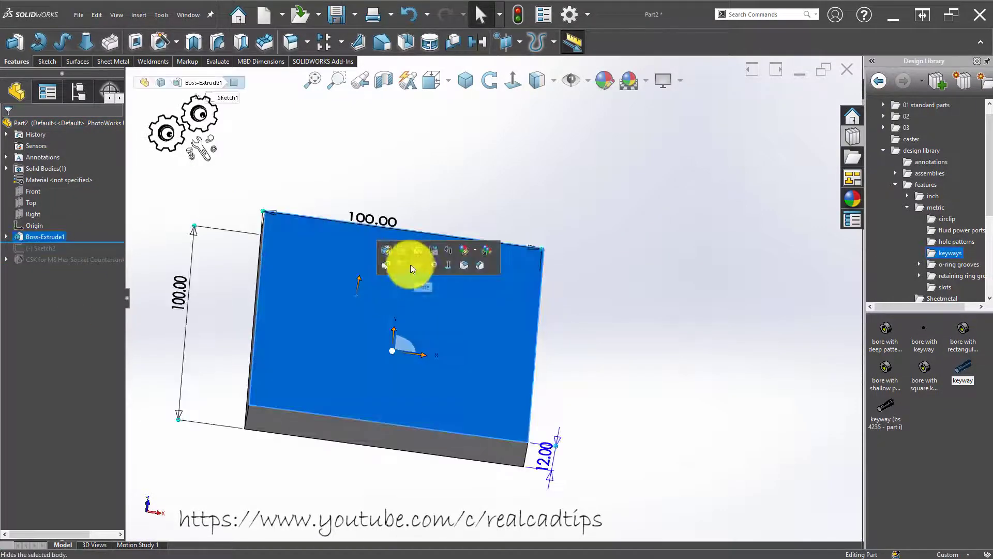
click(397, 265)
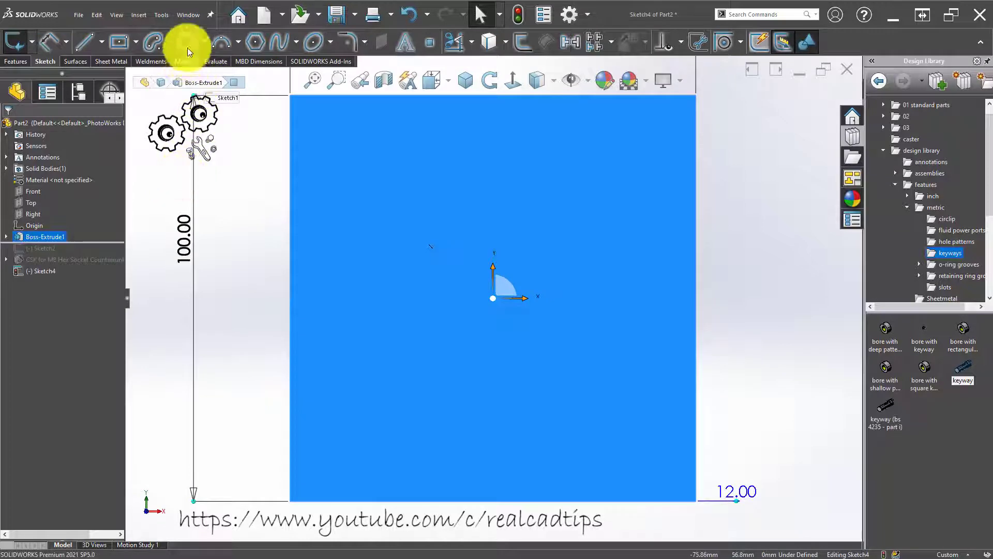
click(187, 41)
click(494, 298)
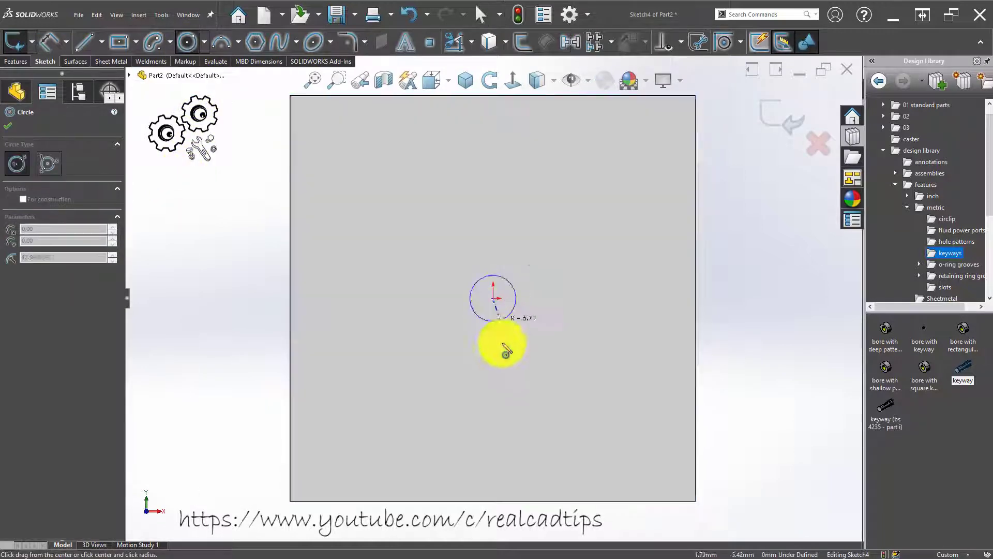
click(504, 366)
key(z)
key(d)
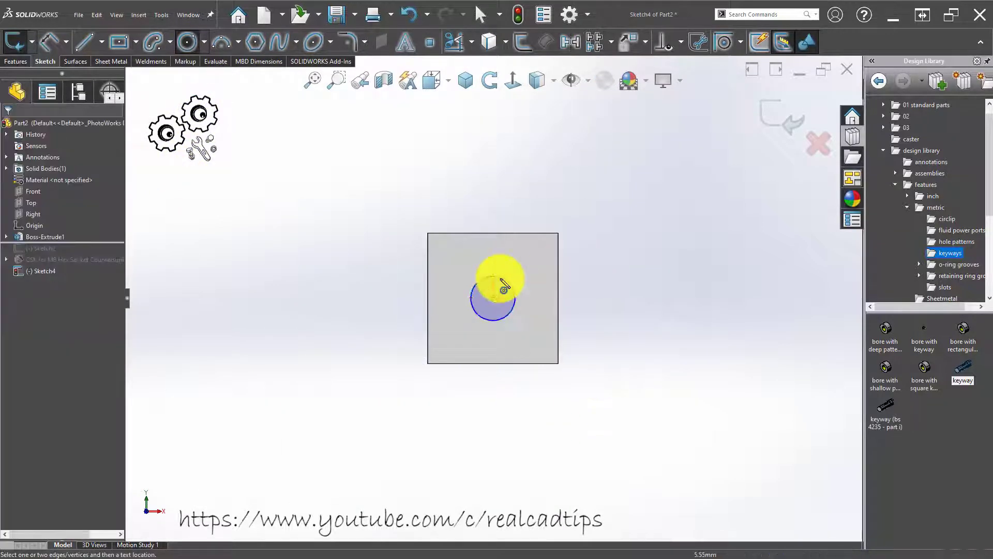
scroll(501, 280, down, 2)
click(505, 282)
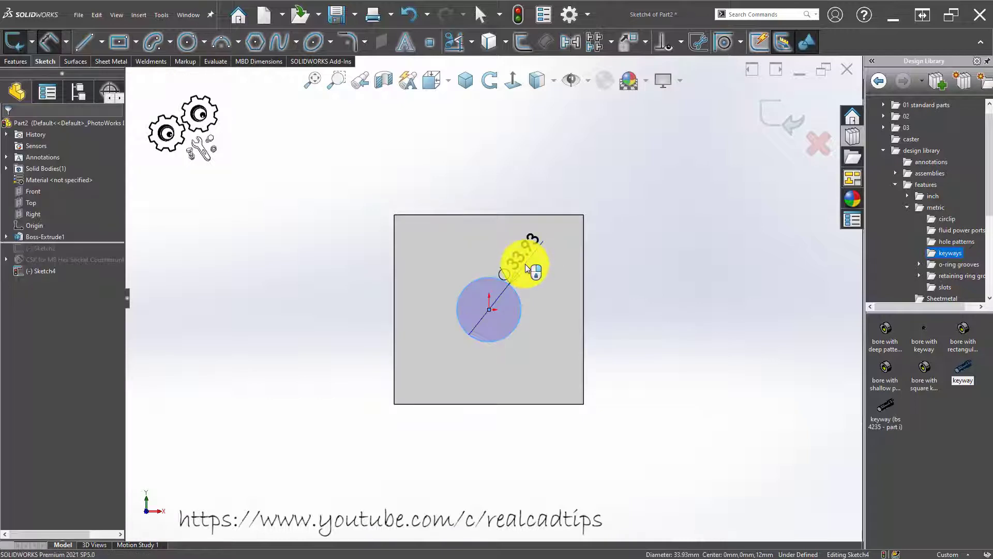
click(526, 264)
key(Return)
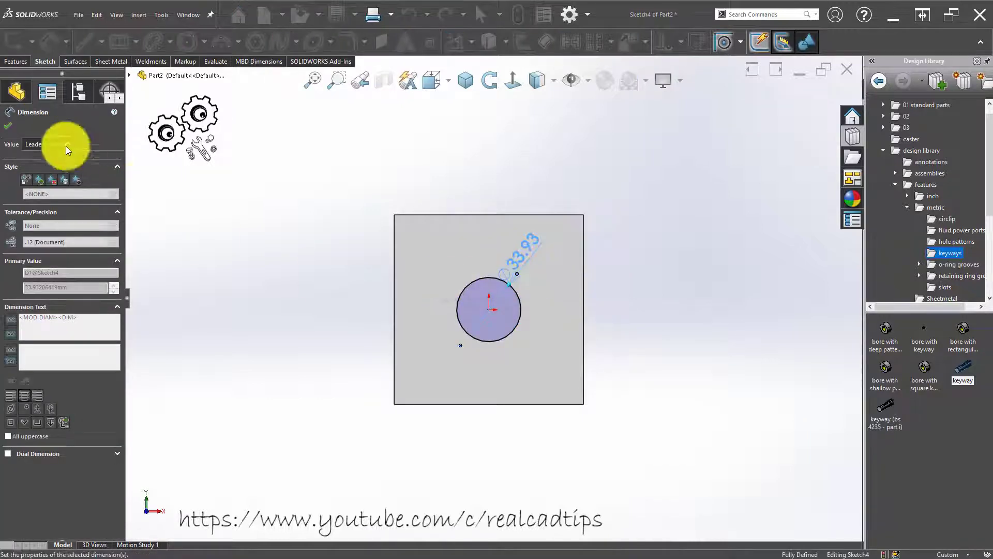
Cut the Ø40 circle through the 12 mm plate and roll history forward to the end
click(16, 63)
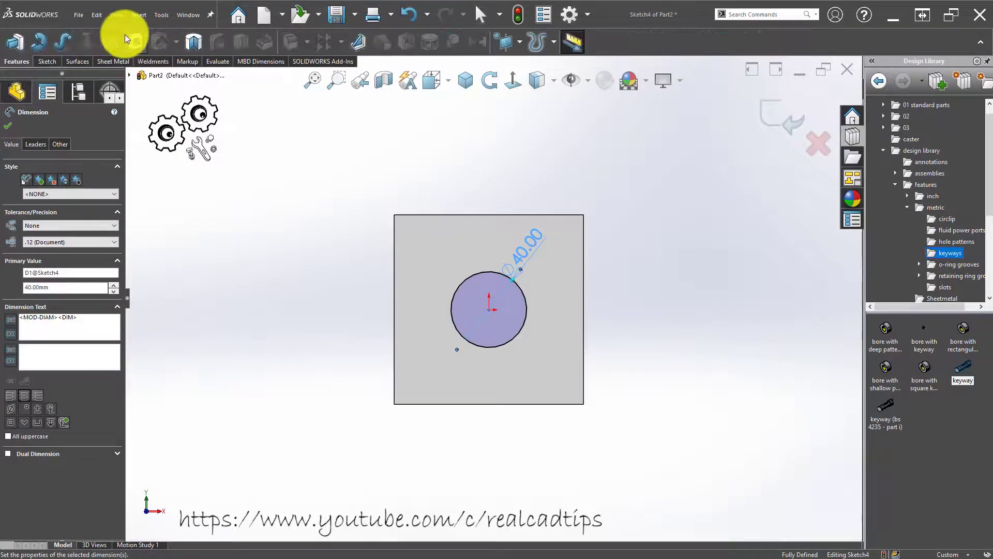
click(126, 35)
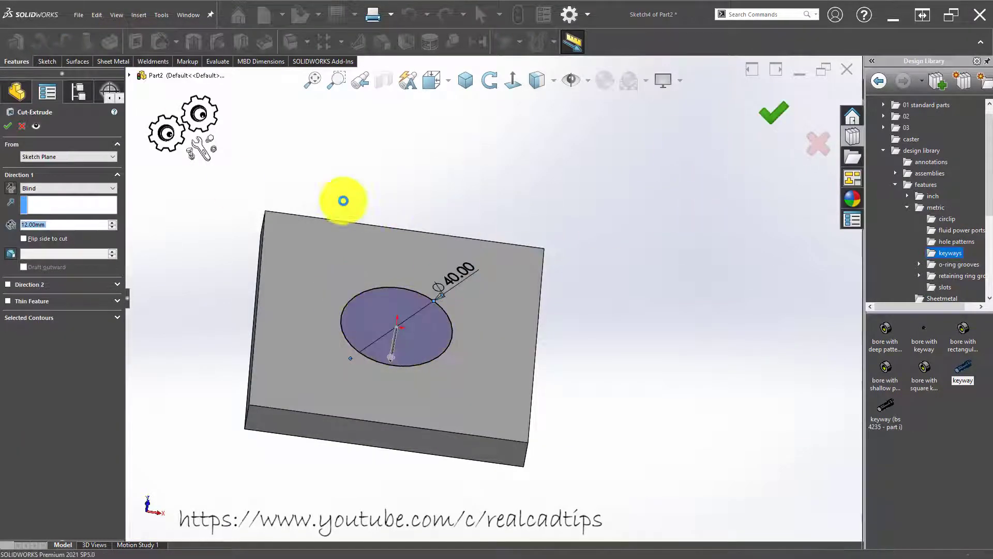
key(Return)
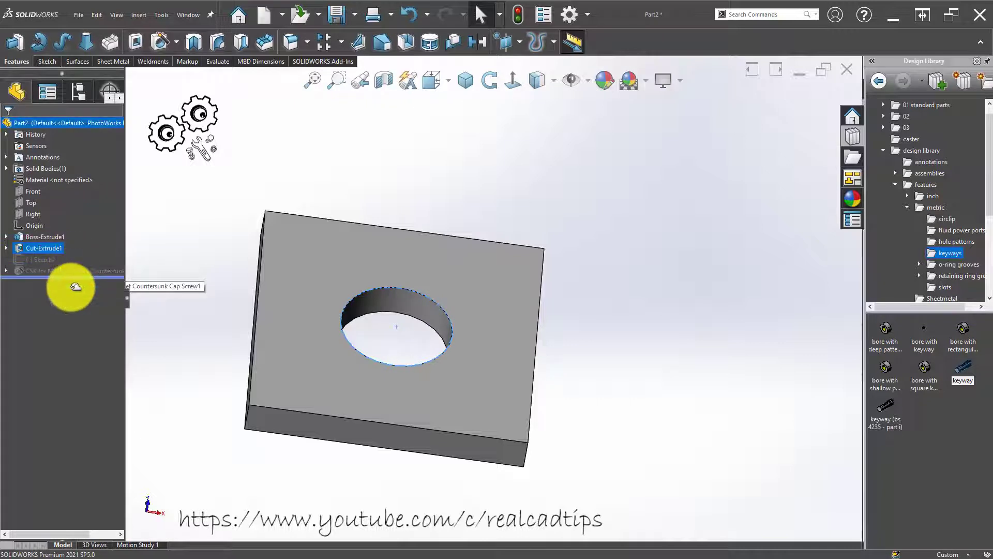
drag(75, 286, 72, 280)
Pattern the countersunk hole 4 times over 360° about the bore's axis
click(61, 271)
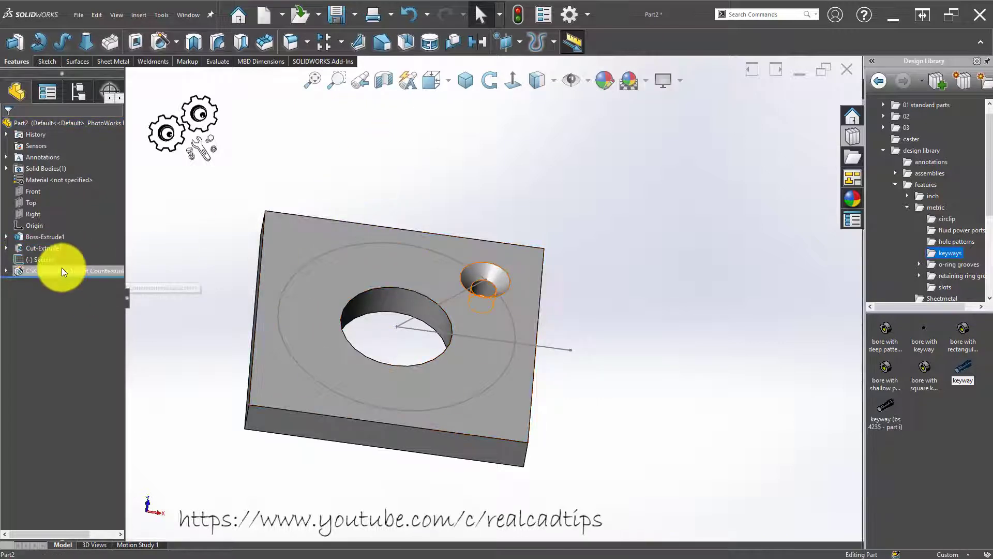
click(340, 44)
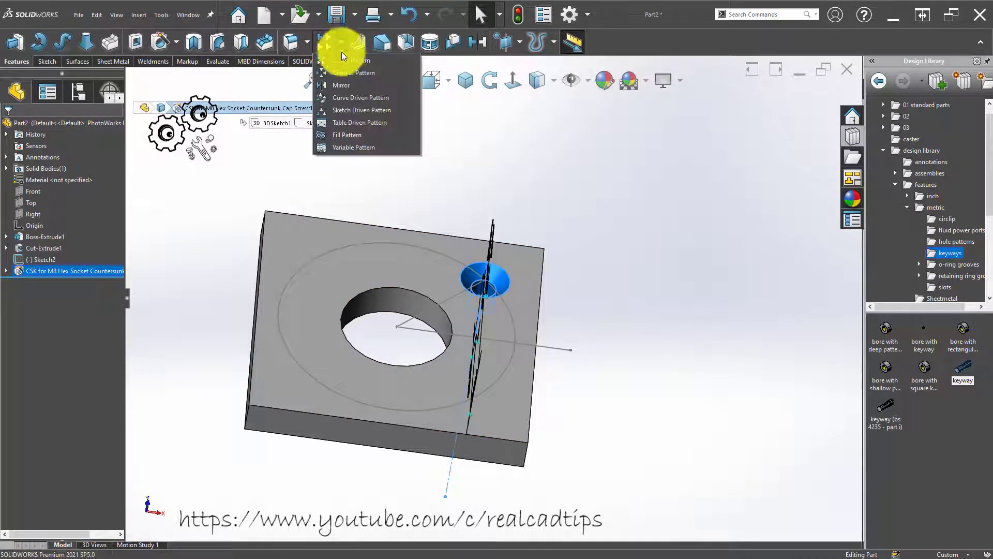
click(343, 71)
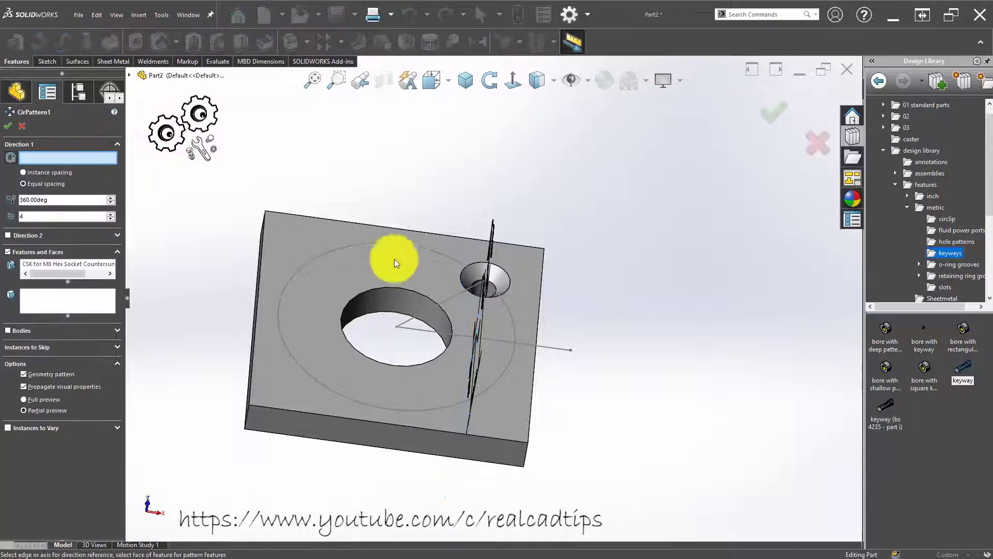
click(403, 302)
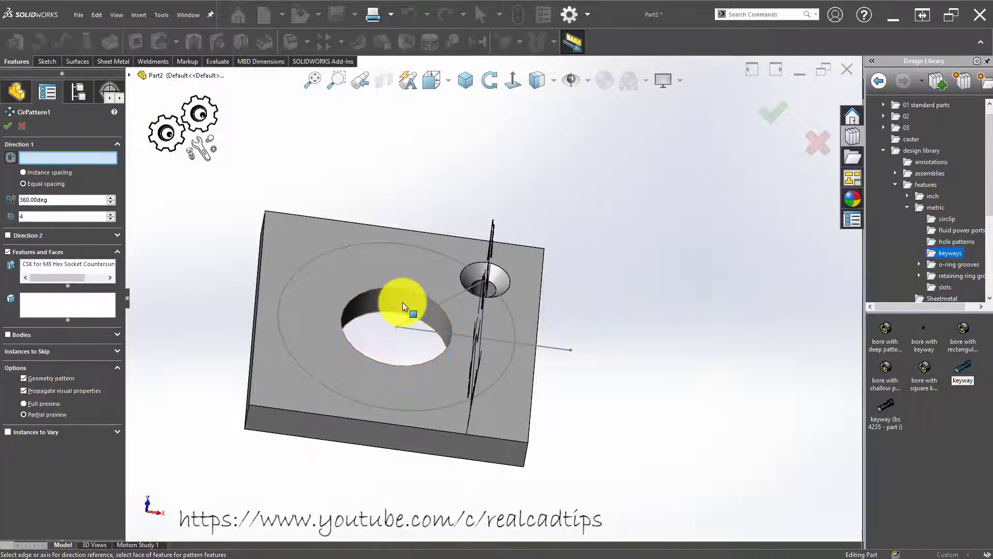
click(782, 113)
click(410, 258)
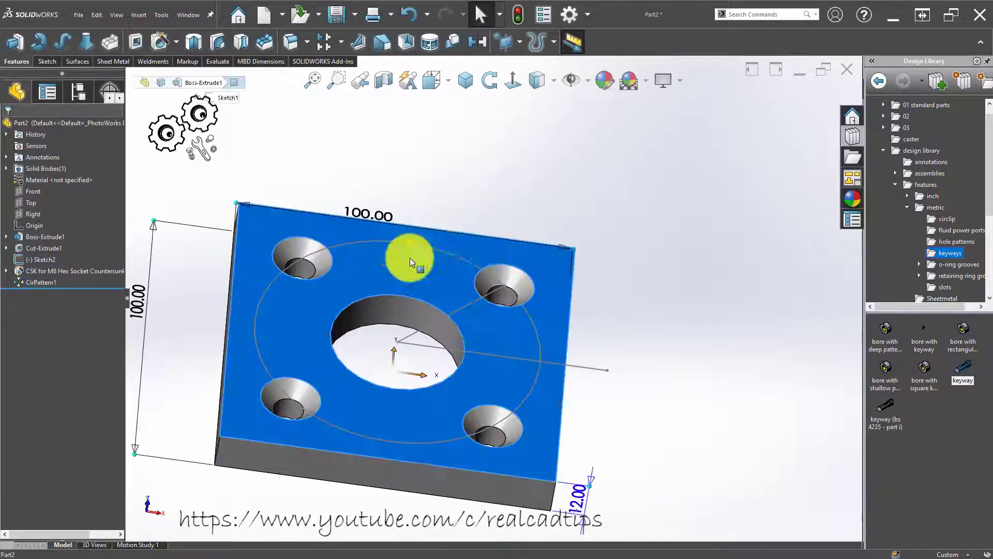
In Sketch2, draw a vertical line from the plate centre to the Ø85 circle's top quadrant
click(452, 219)
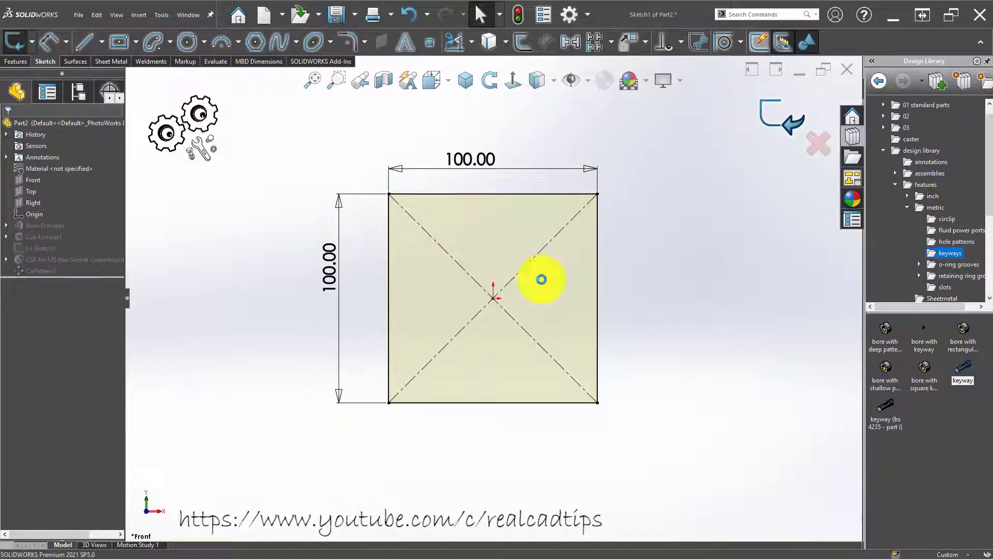
key(ctrl+b)
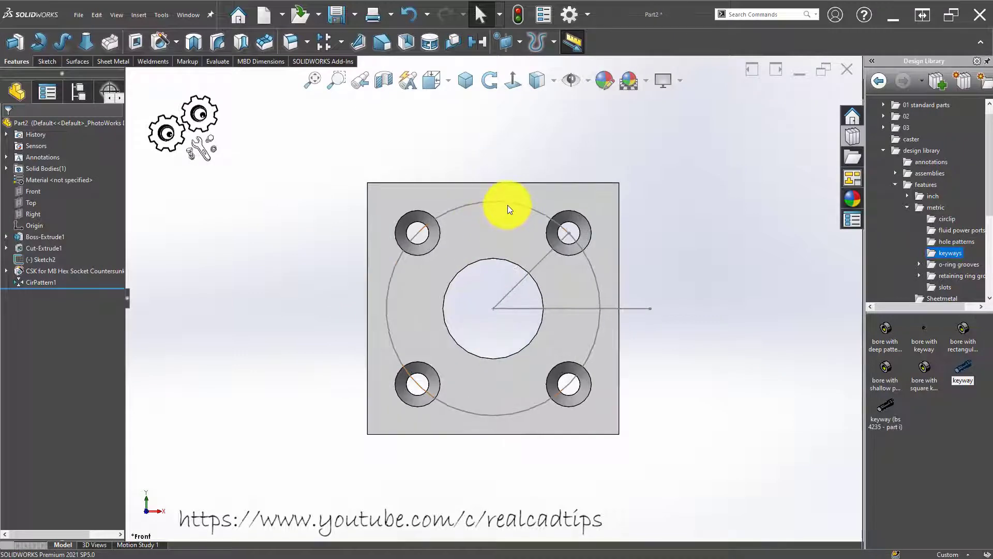
double_click(508, 203)
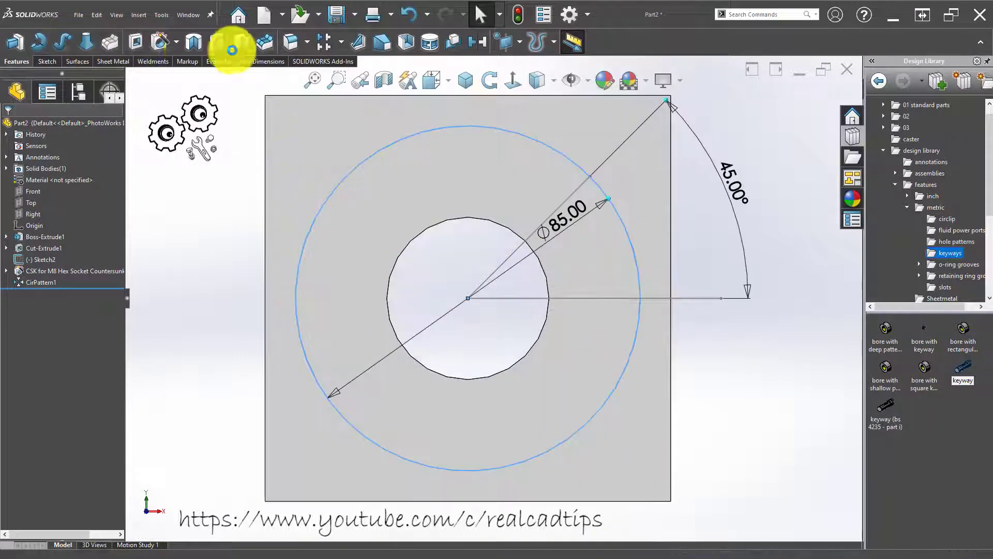
click(89, 40)
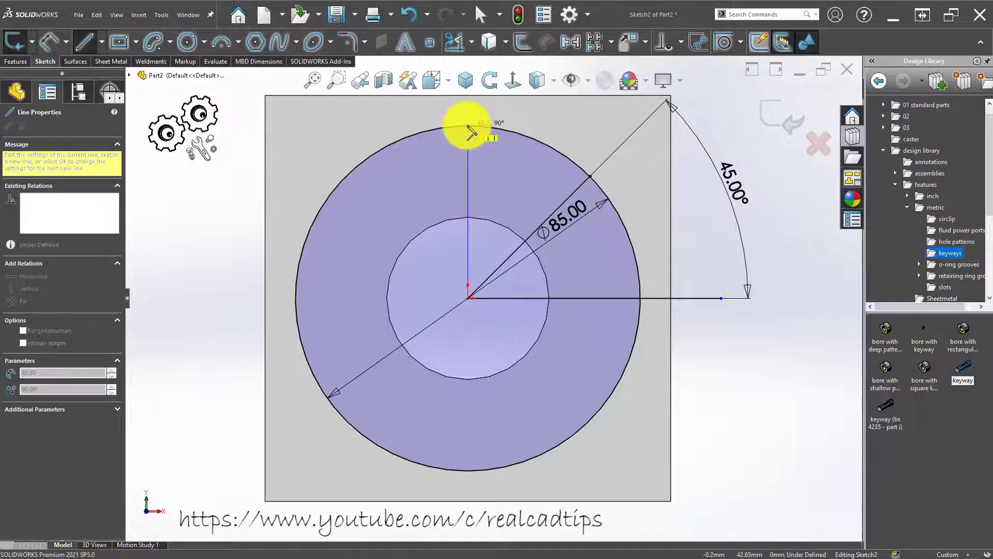
drag(468, 126, 468, 298)
click(778, 112)
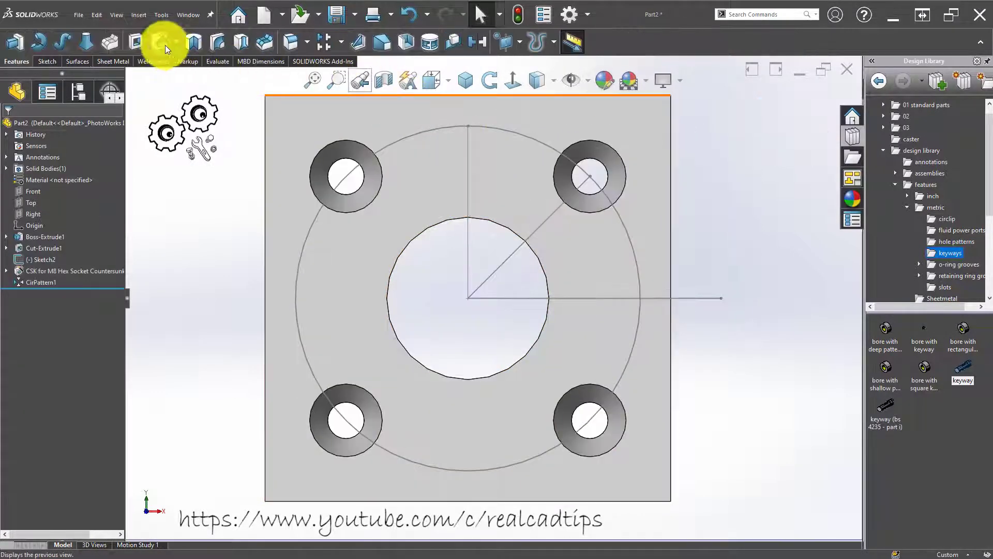
click(163, 44)
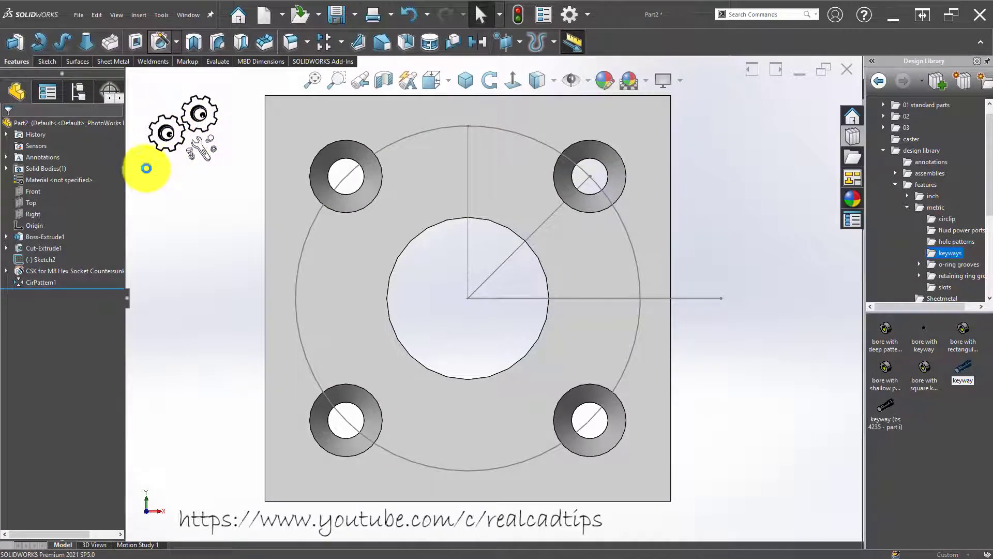
Create M8 Tapped Hole1, a plain tapped hole through all, at the vertical line's top end
drag(117, 224, 120, 287)
click(17, 224)
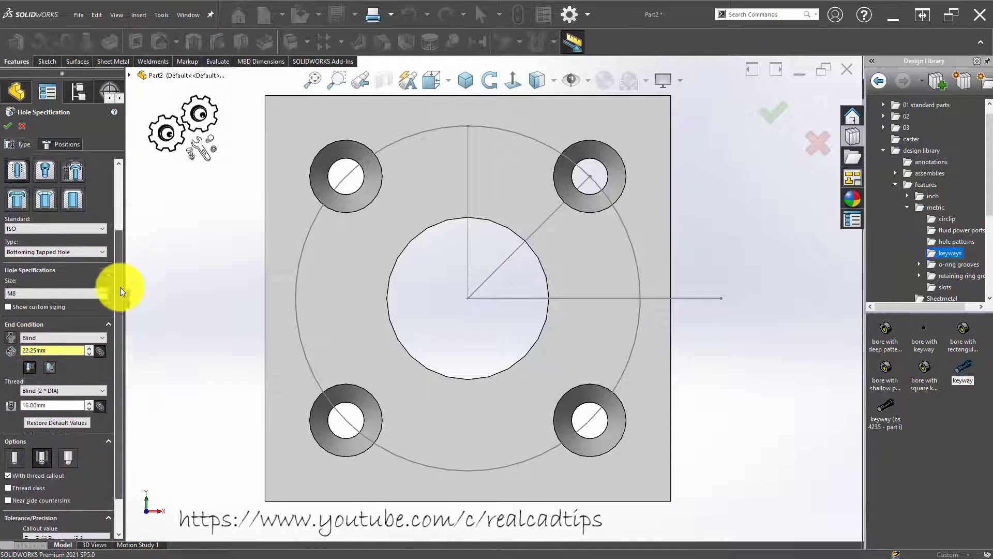
click(85, 250)
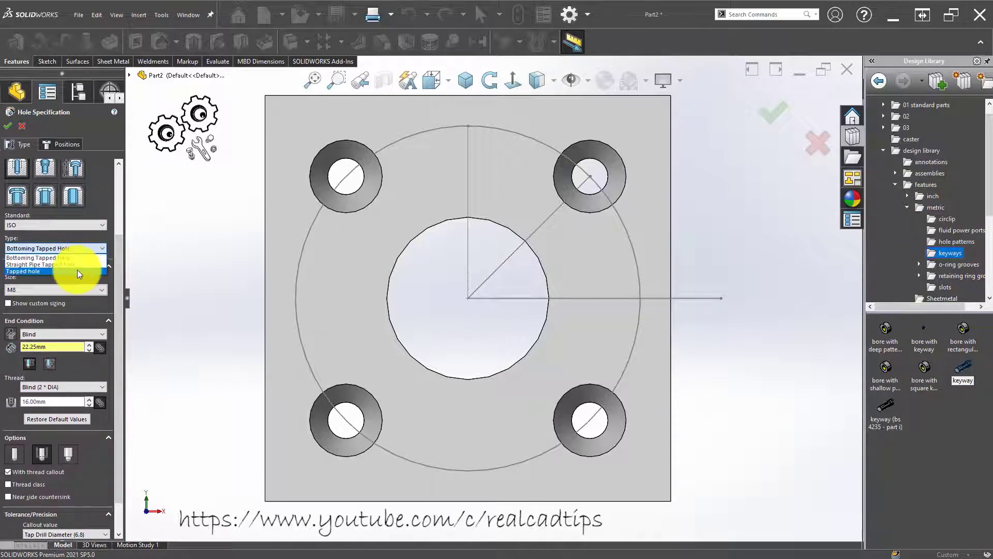
click(77, 271)
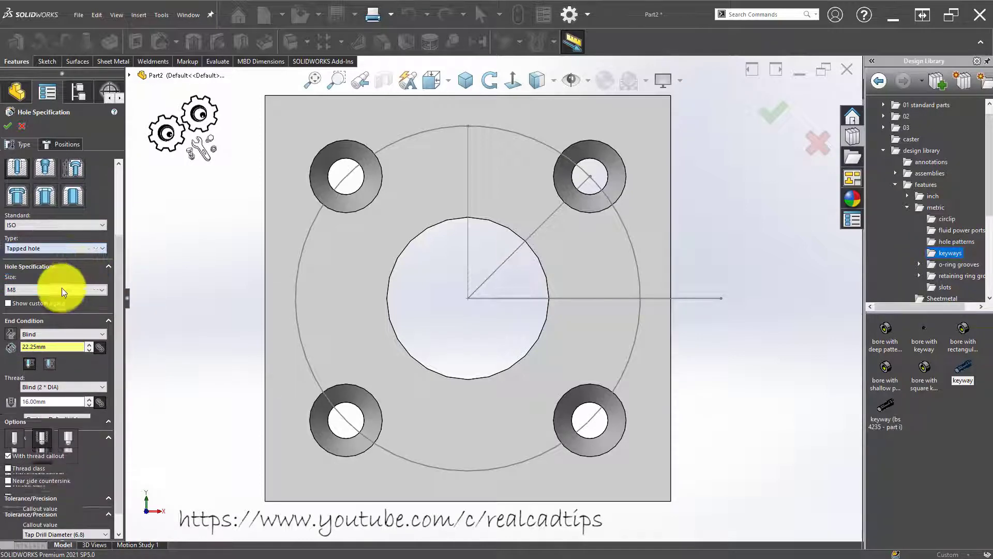
click(61, 143)
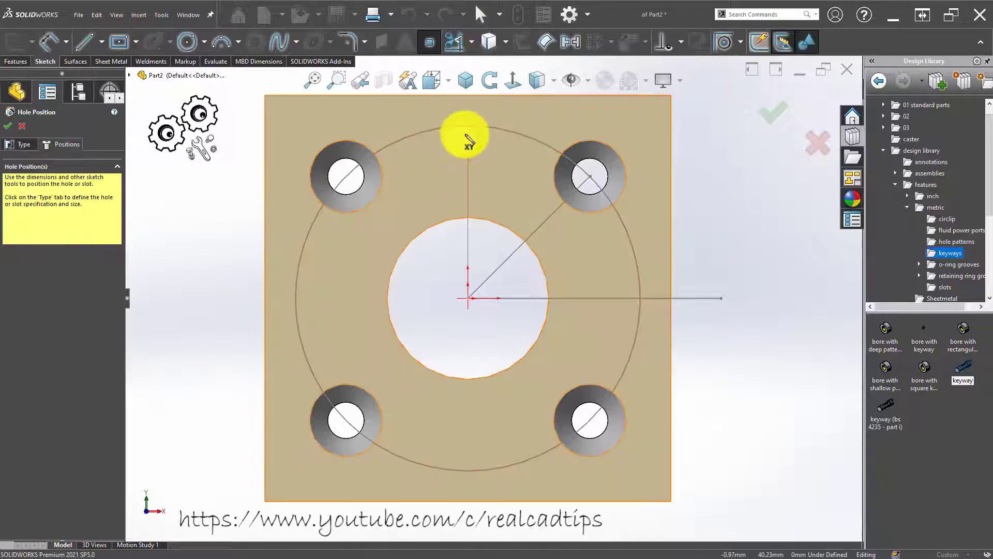
click(467, 126)
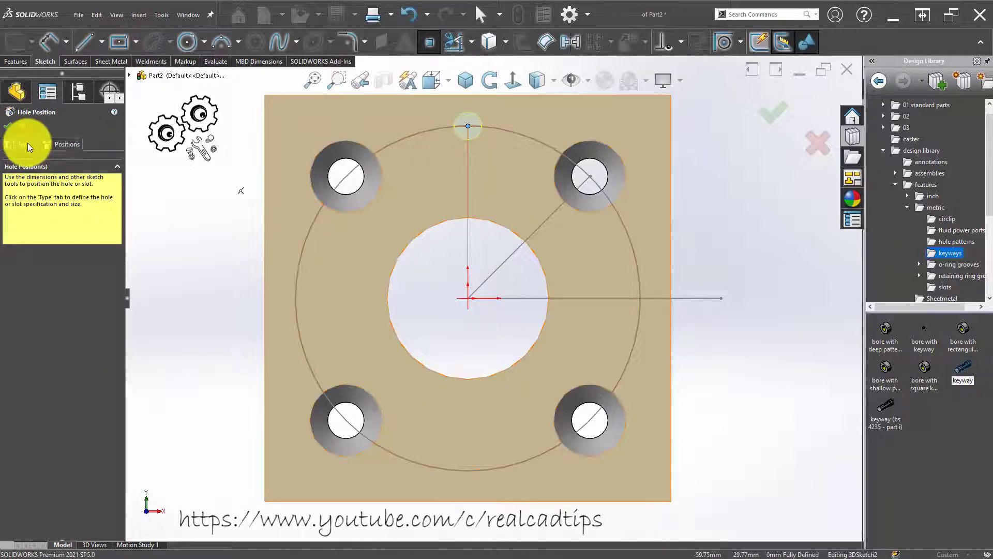
click(27, 144)
scroll(120, 362, down, 1)
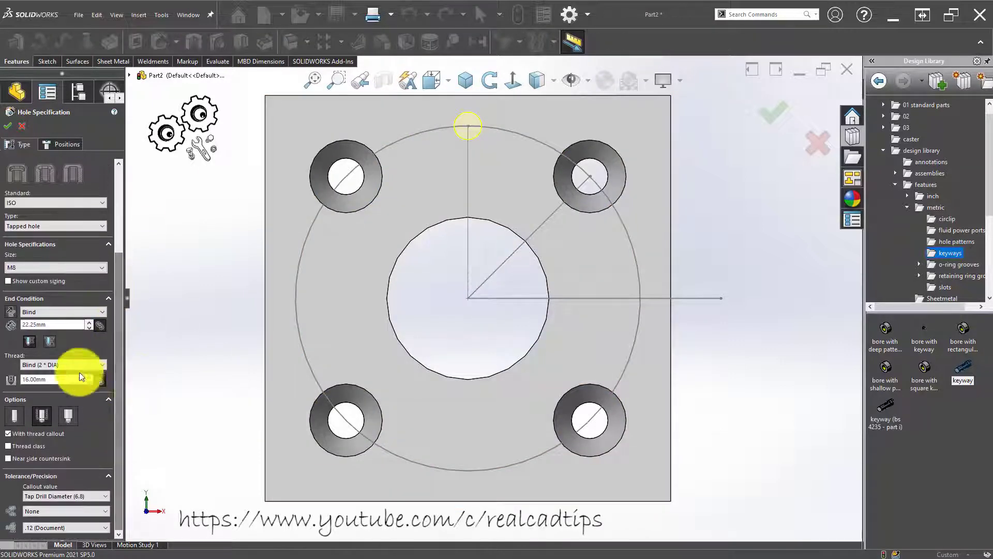
click(66, 311)
click(65, 327)
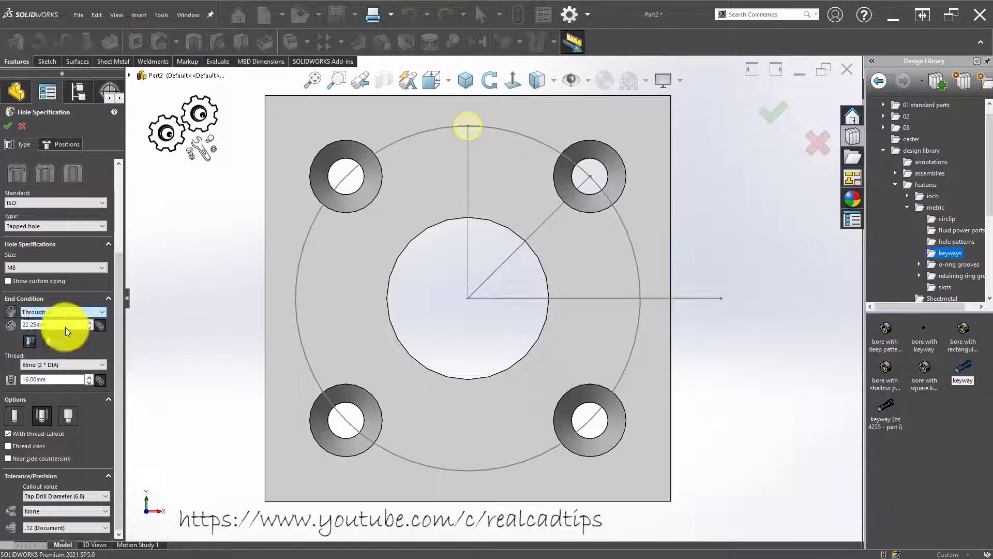
click(15, 127)
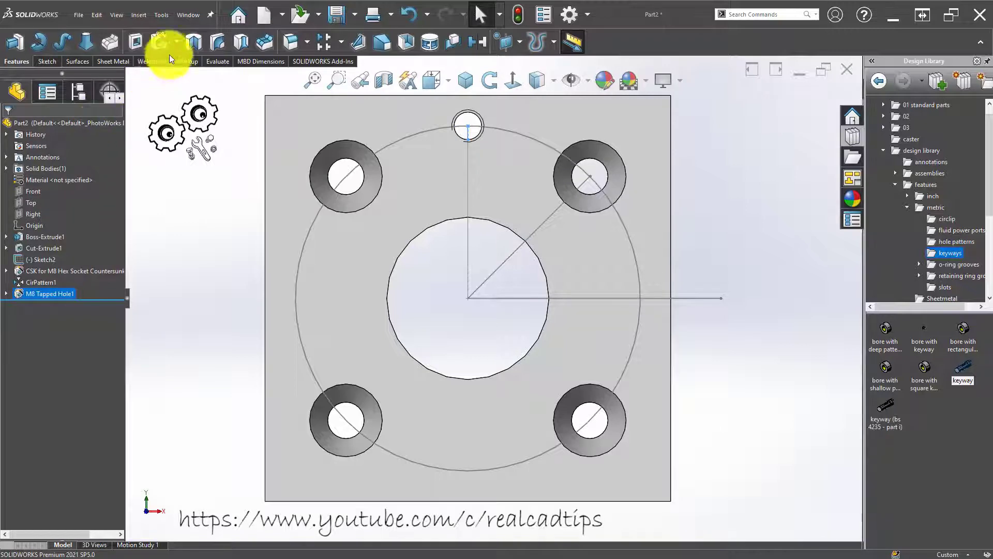
Circular-pattern M8 Tapped Hole1 into 4 equal instances about the centre bore axis
click(340, 40)
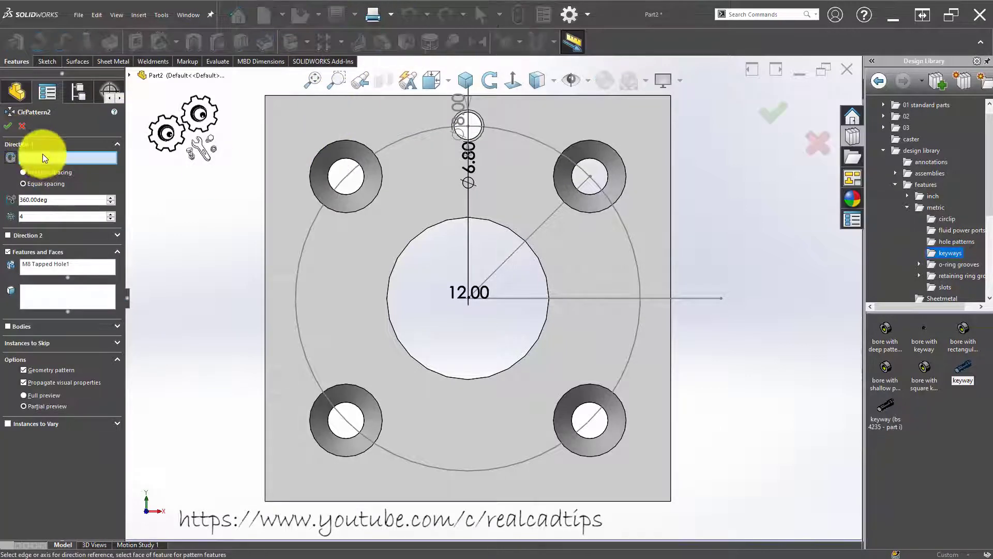
mouse_move(481, 206)
middle_down()
mouse_move(492, 129)
mouse_move(483, 253)
mouse_move(487, 244)
middle_up()
click(488, 245)
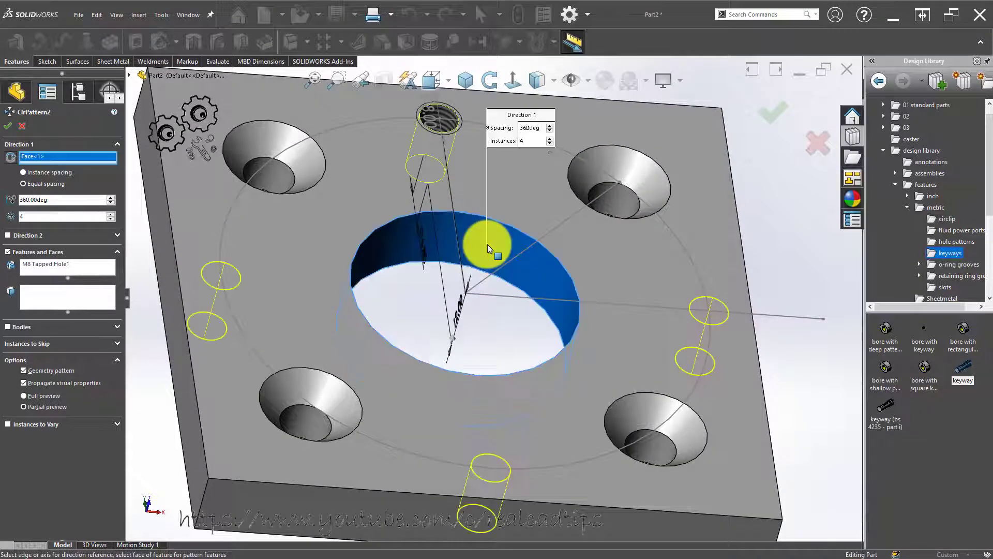
click(778, 104)
middle_drag(772, 121, 468, 315)
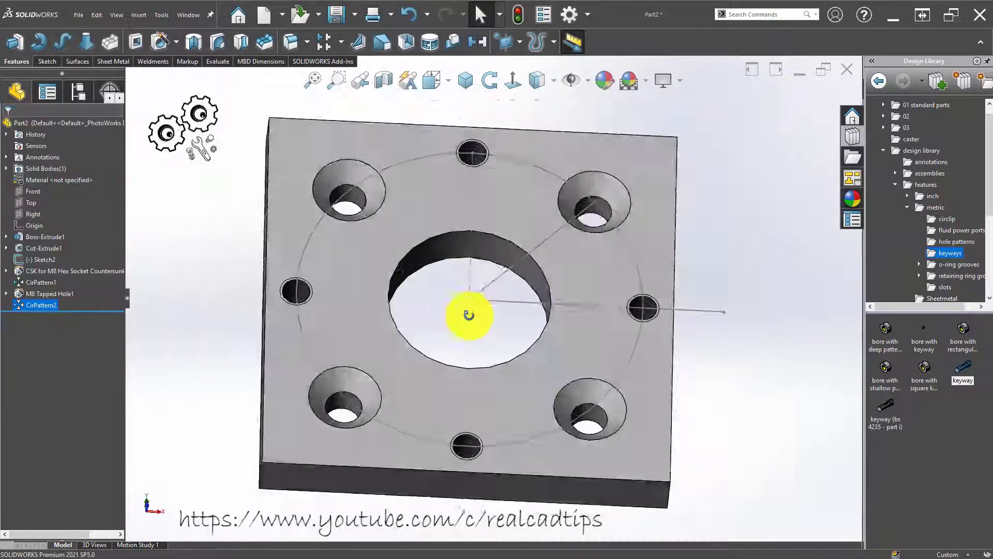
scroll(468, 315, up, 3)
On a new part, sketch a centre rectangle anchored on the origin
click(469, 81)
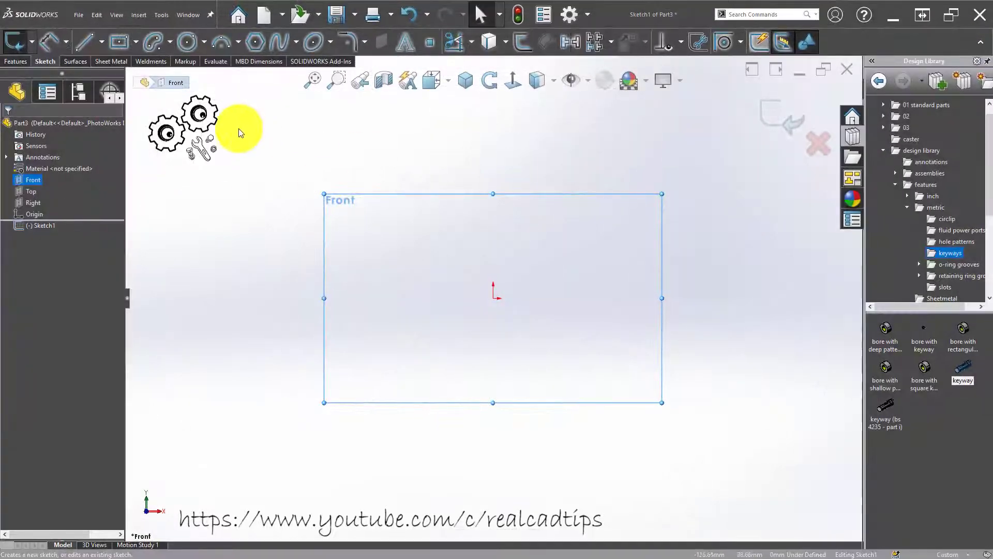
click(116, 41)
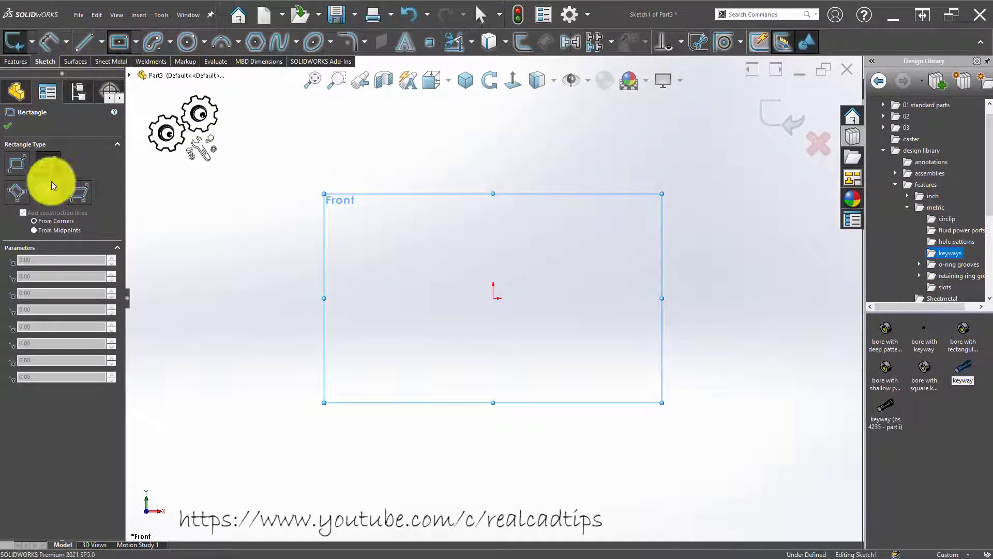
click(493, 299)
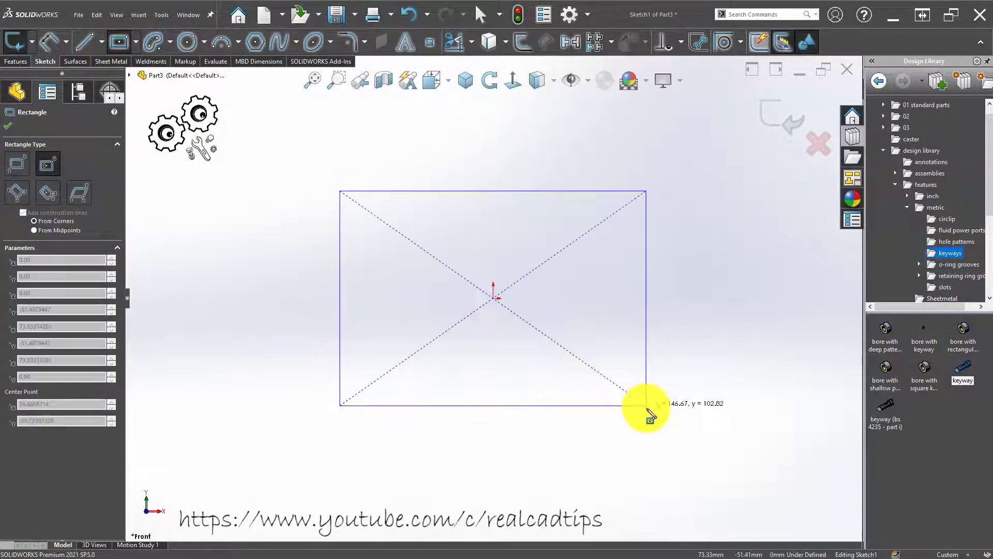
click(632, 431)
key(Escape)
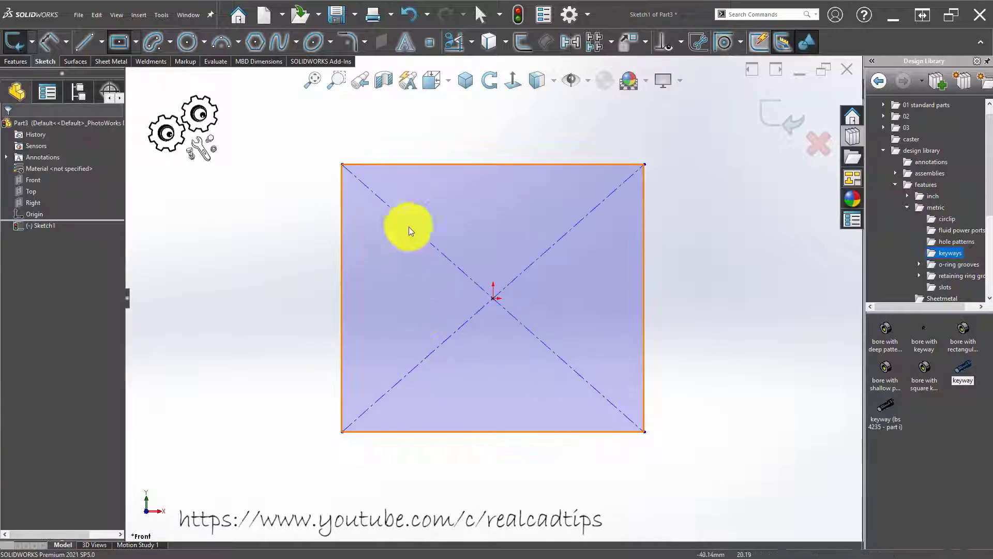
Make the rectangle's top and left edges equal and dimension the side to 100 mm
click(371, 169)
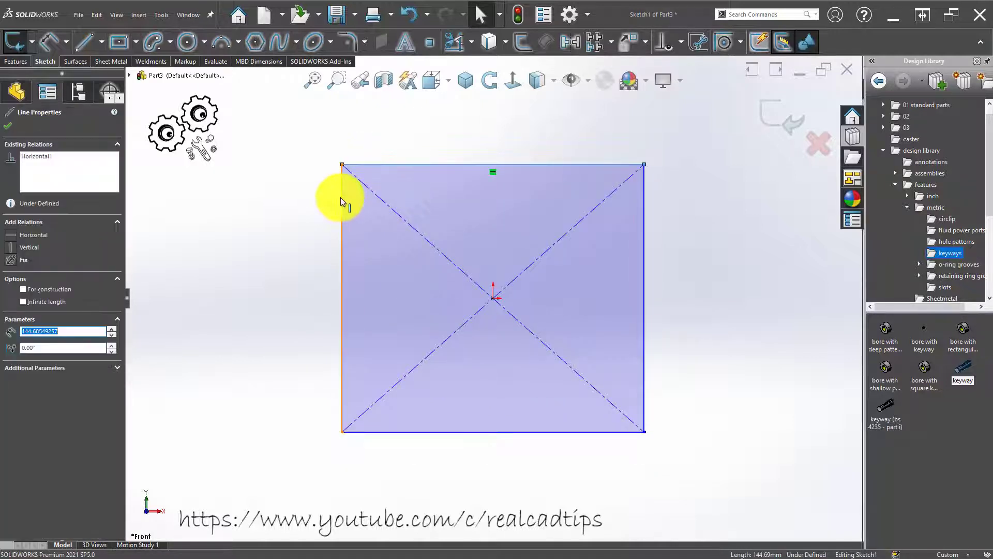
ctrl+click(342, 196)
click(448, 151)
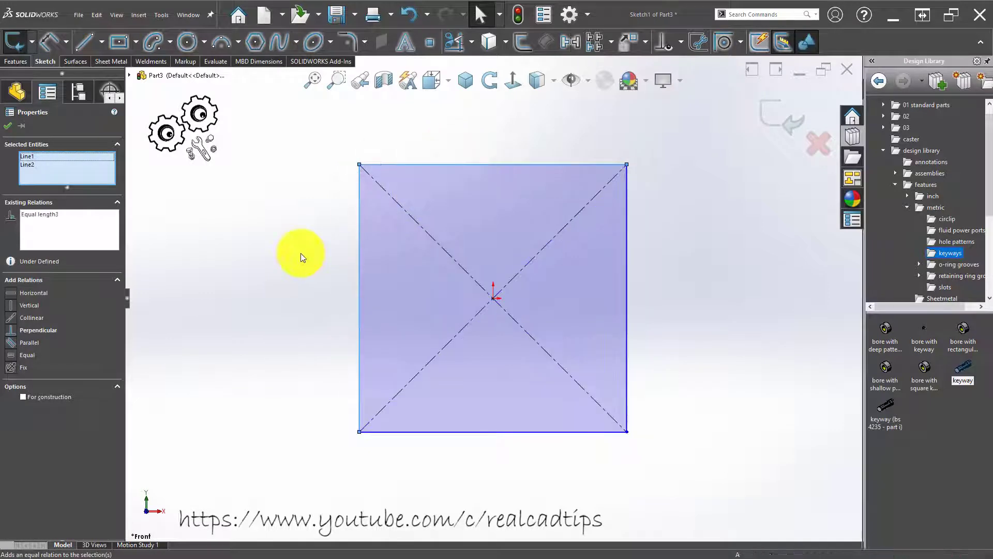
click(300, 252)
key(d)
click(492, 166)
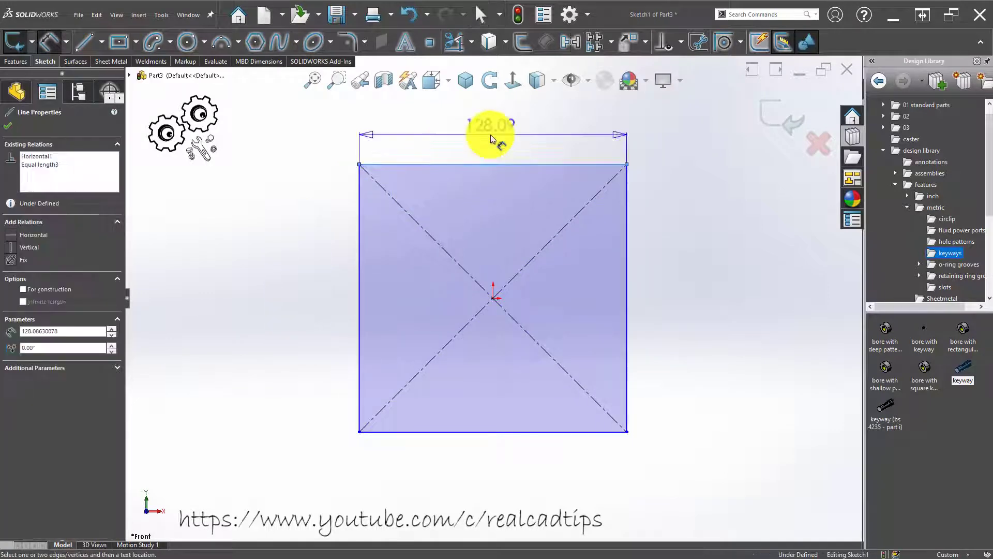
click(490, 135)
text(100)
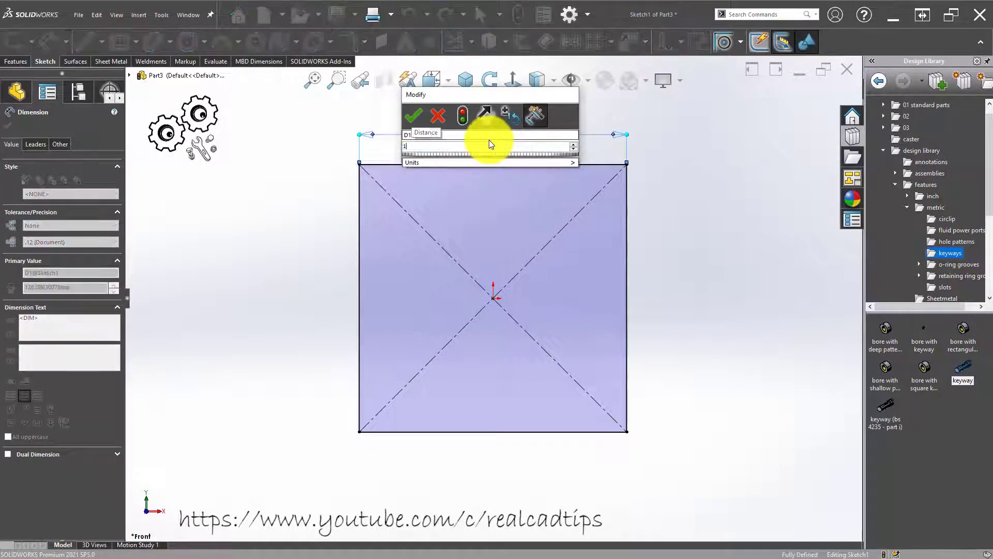
key(Return)
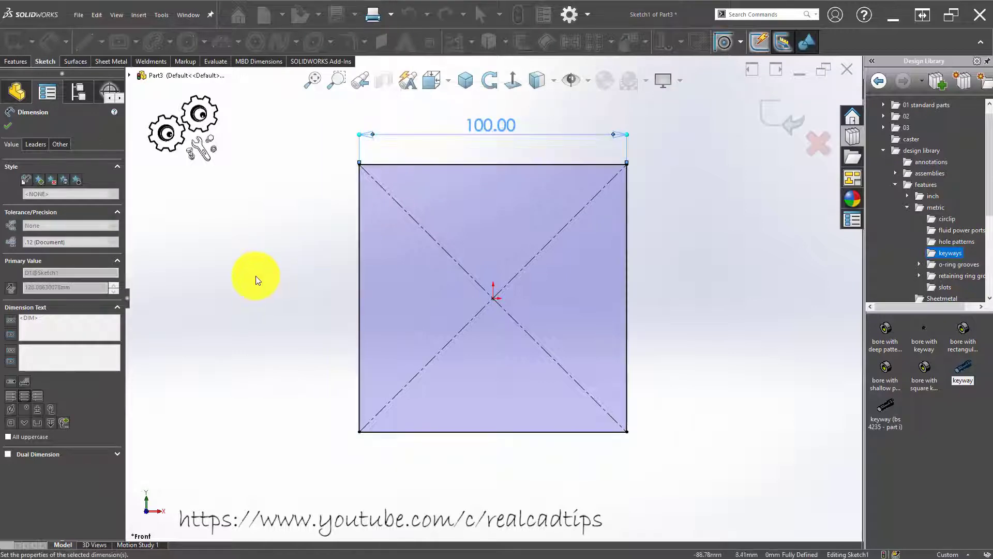
key(Escape)
Extrude the 100 mm square sketch 12 mm into a plate
click(19, 61)
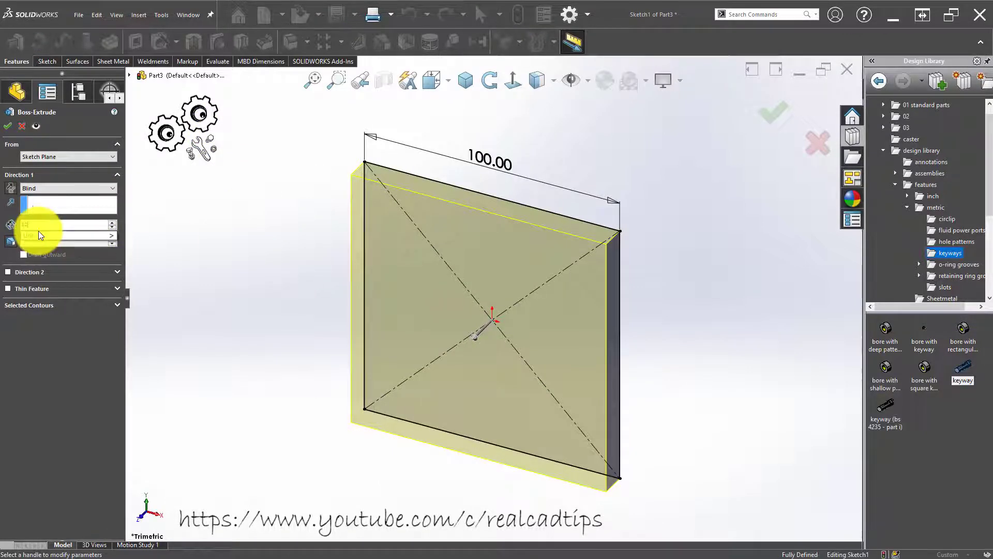
text(12)
key(Return)
click(774, 113)
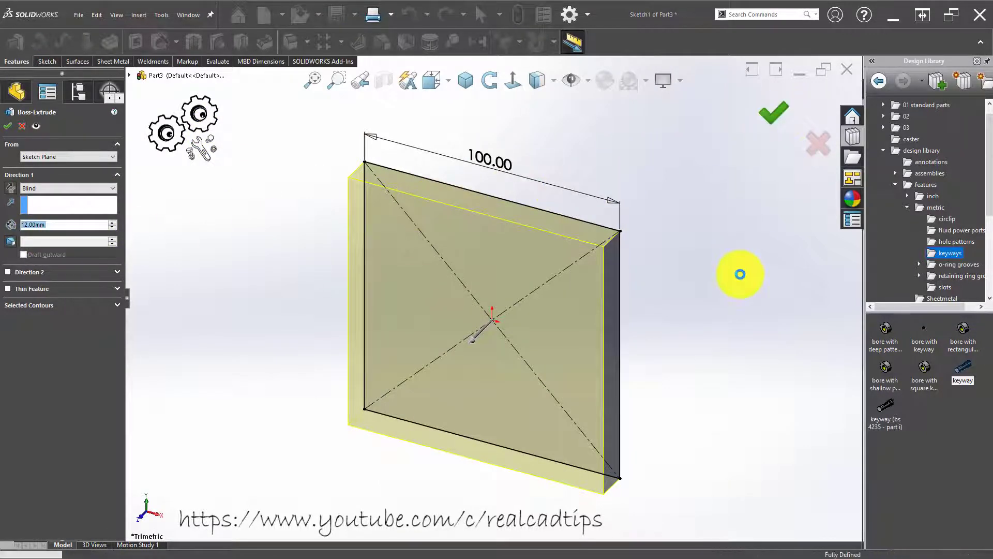
Sketch a Ø40 circle at the origin on the plate's front face
click(537, 223)
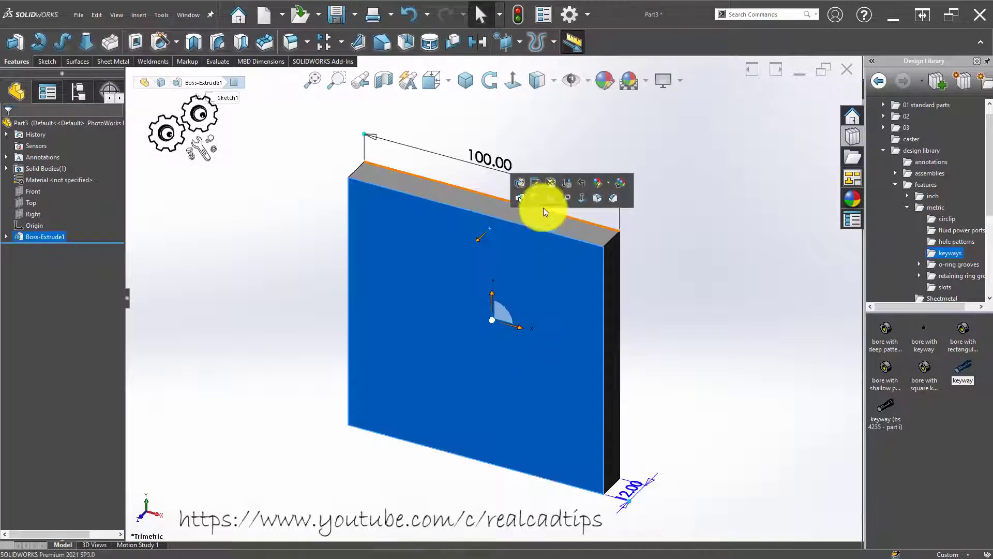
click(539, 197)
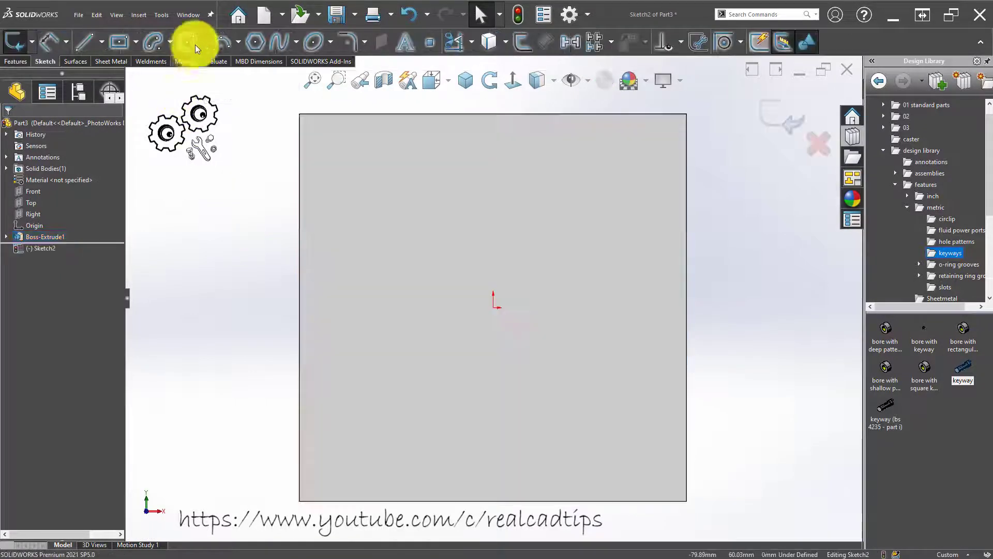
click(493, 307)
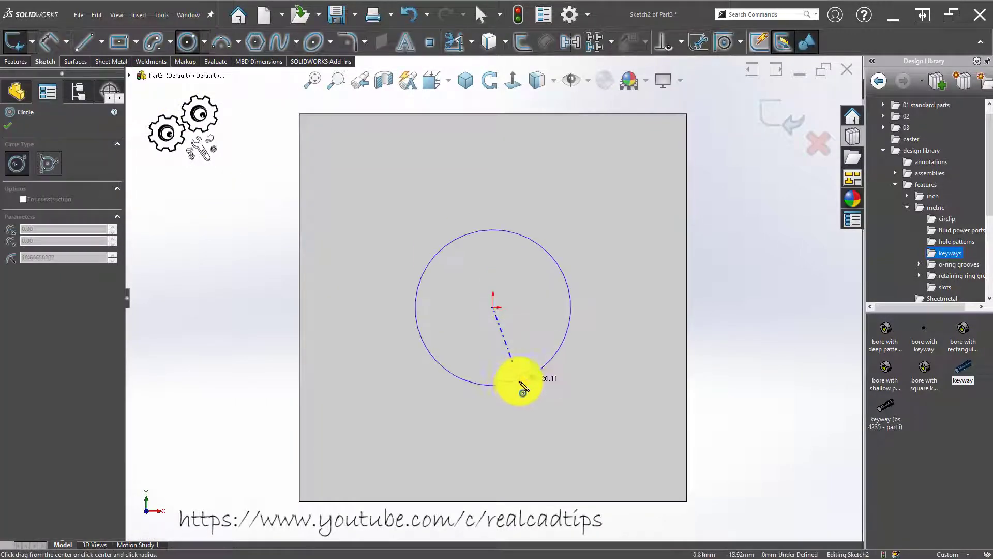
click(512, 382)
key(d)
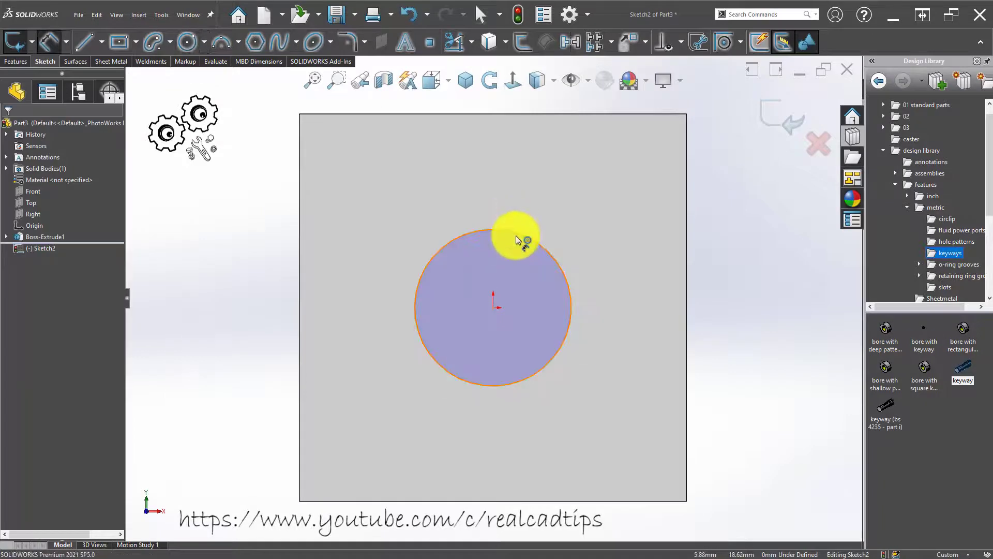
click(516, 235)
click(533, 282)
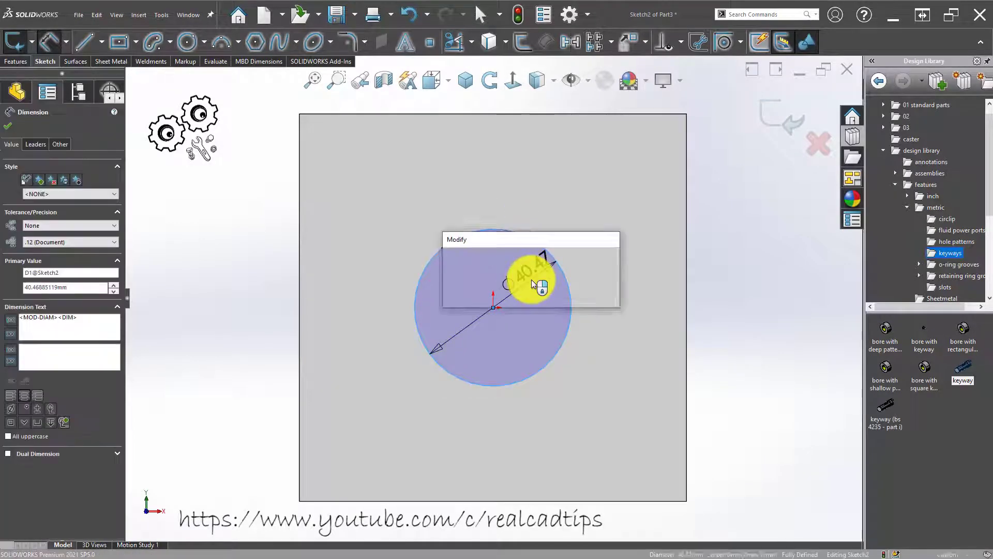
text(40)
key(Return)
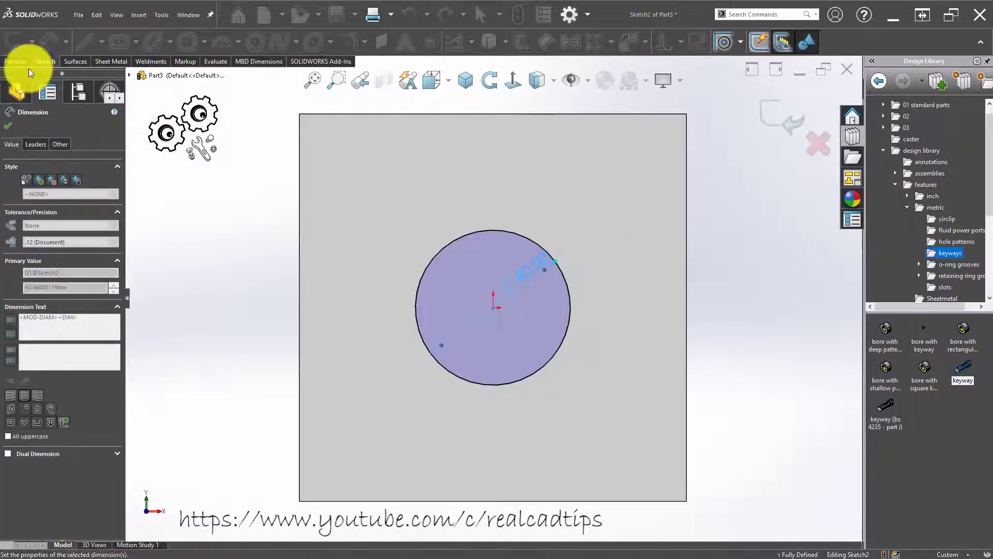
Extruded-cut the Ø40 circle Through All to make the centre bore
click(20, 62)
click(137, 36)
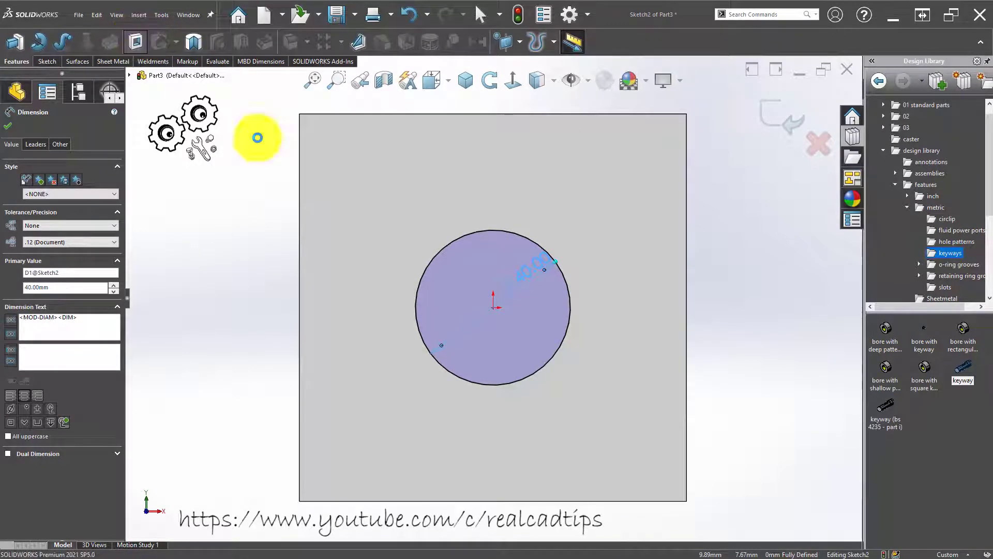
click(773, 119)
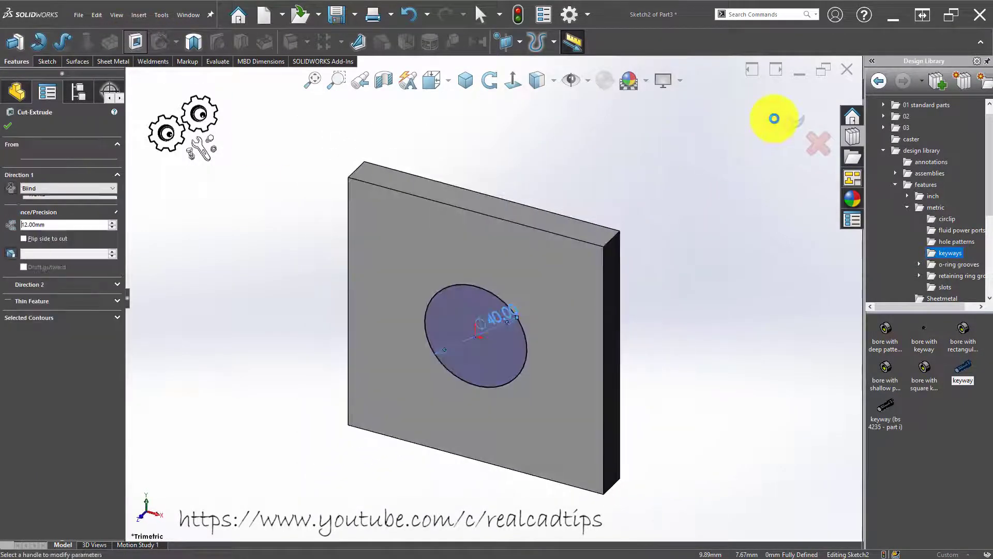
click(773, 117)
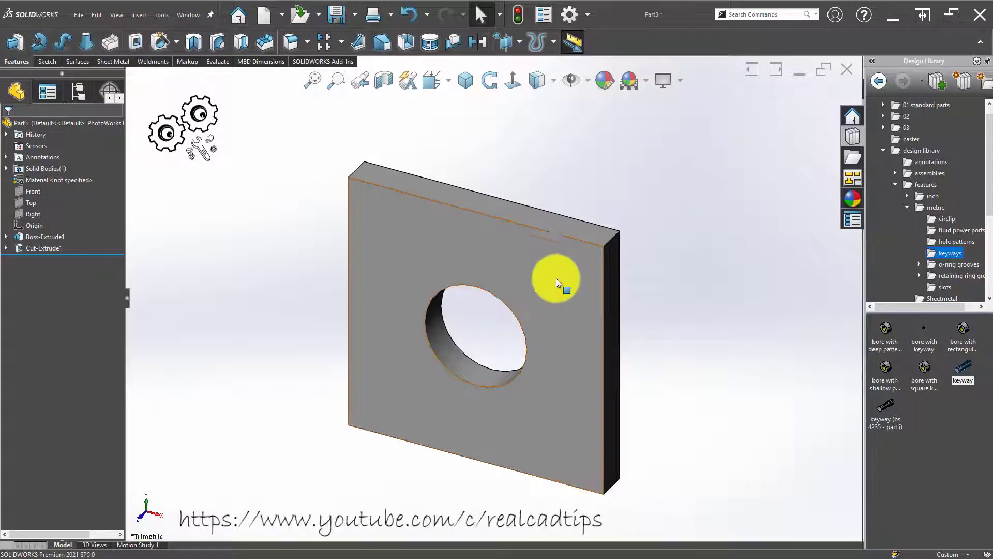
Sketch an Ø85 circle centred on the origin on the front face
click(567, 248)
click(592, 239)
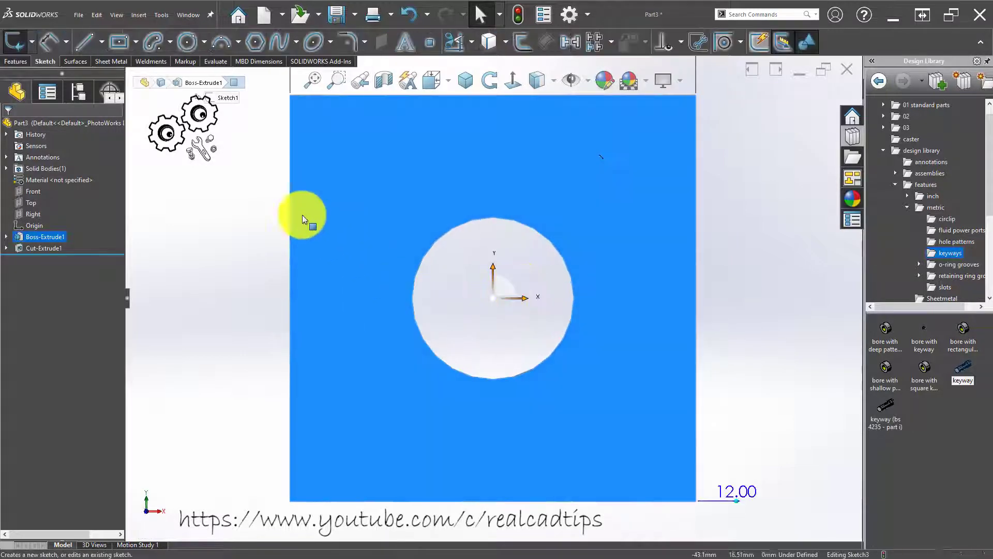
click(186, 42)
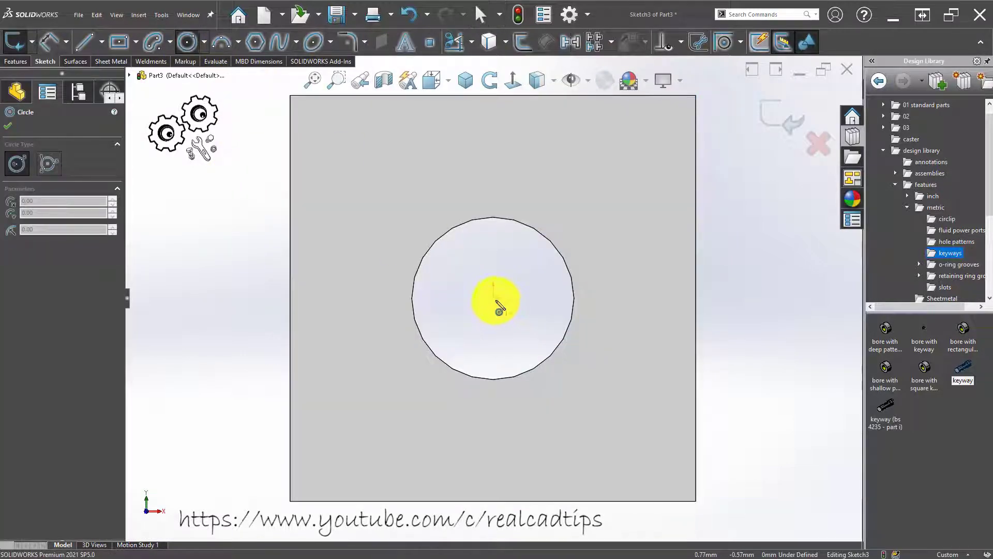
click(496, 297)
click(525, 151)
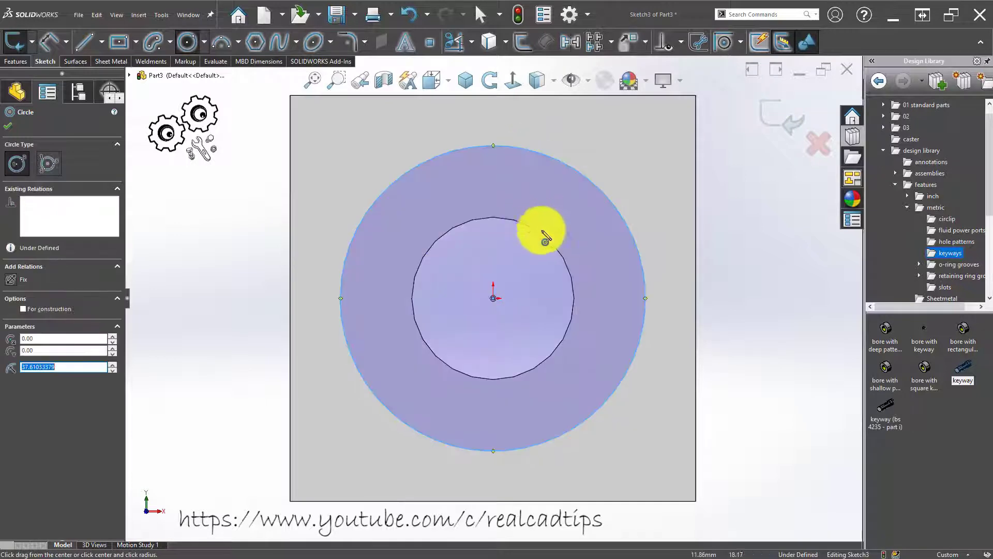
key(Escape)
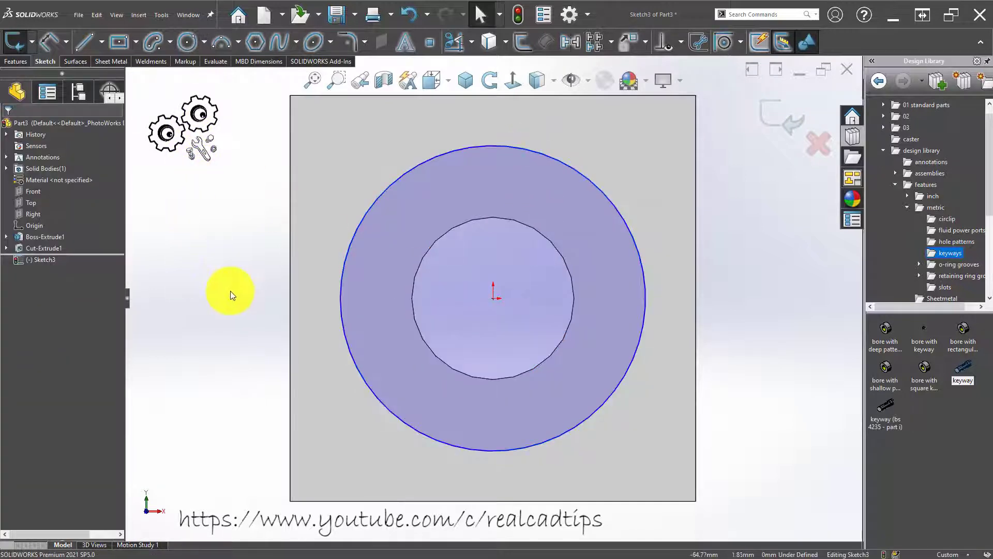
key(d)
click(420, 163)
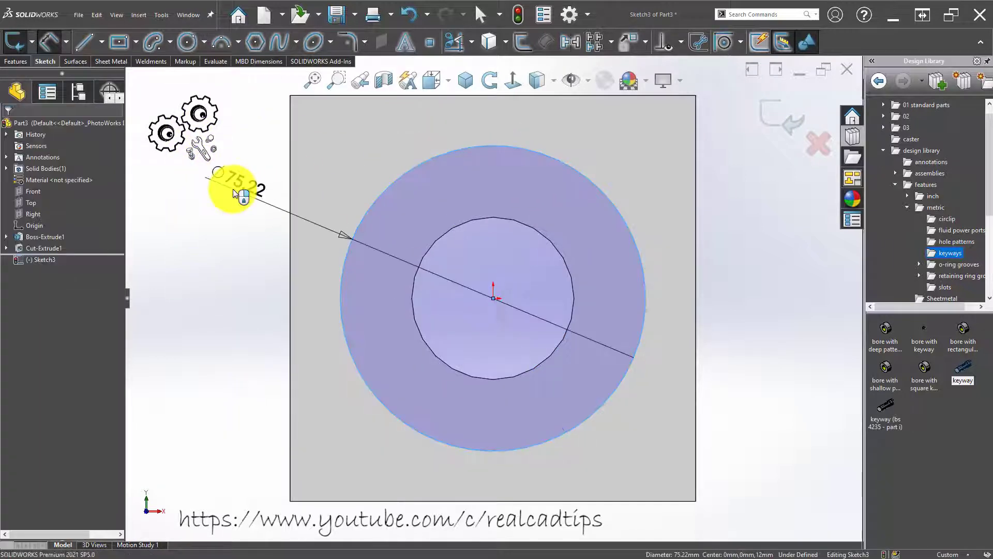
click(234, 194)
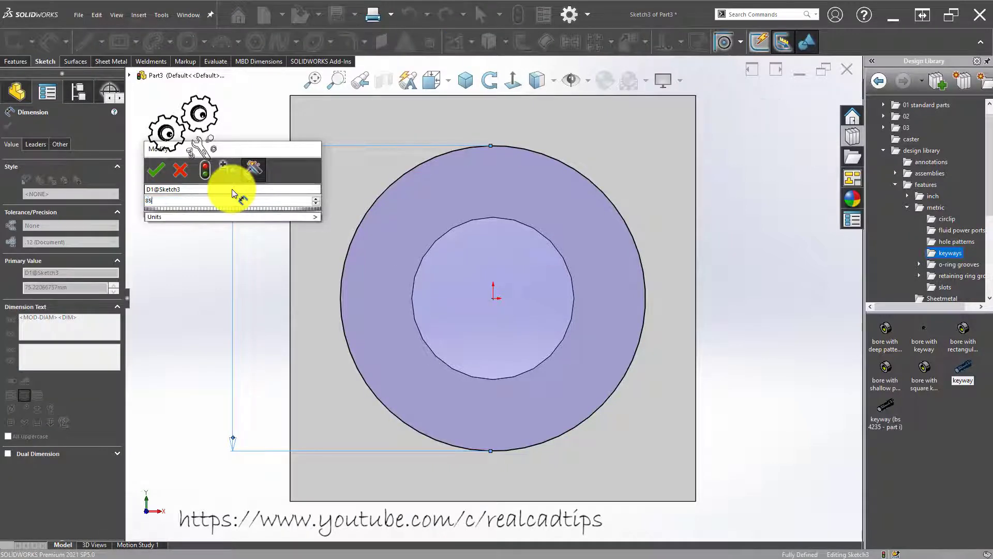
text(85)
key(Return)
key(Escape)
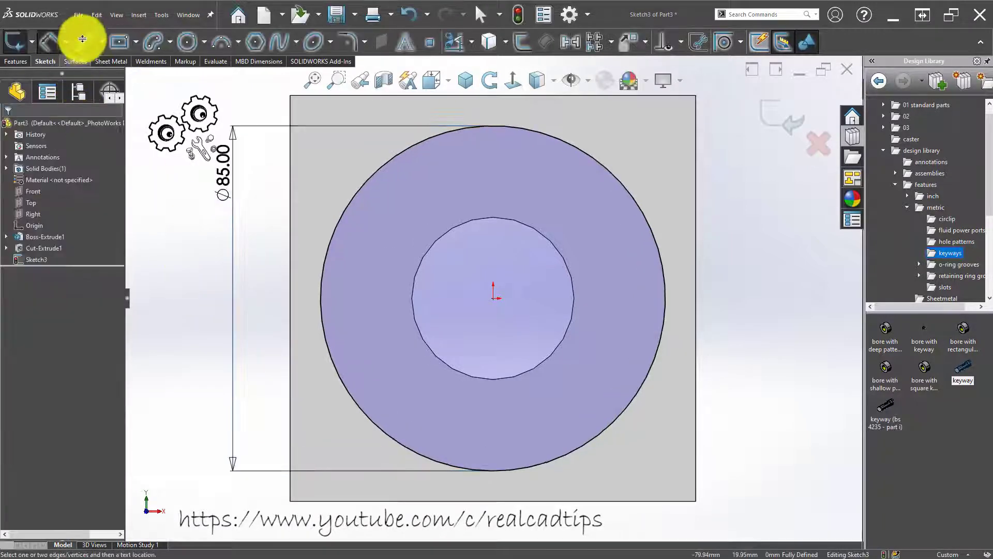
Add a vertical line from the centre to the Ø85 circle's top and exit the sketch
click(85, 40)
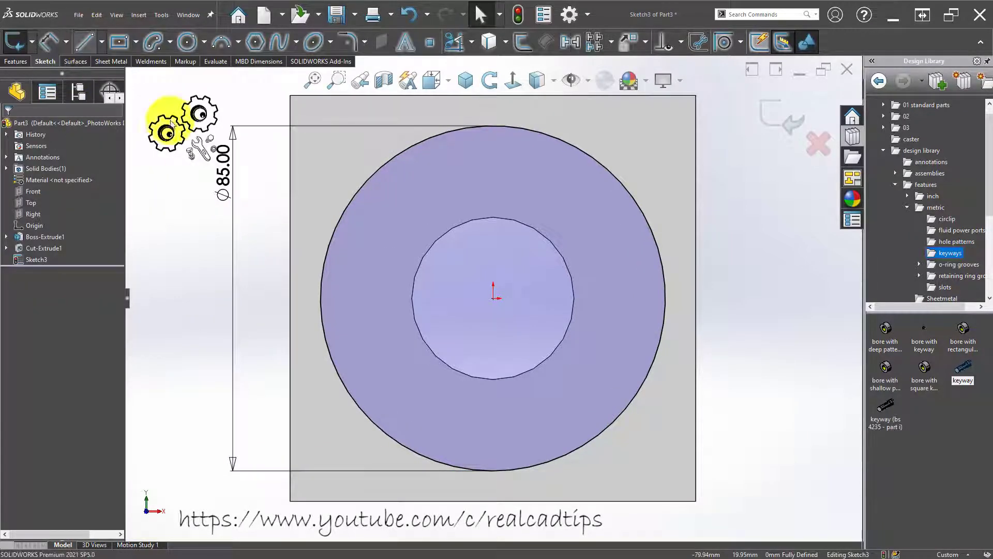
click(494, 299)
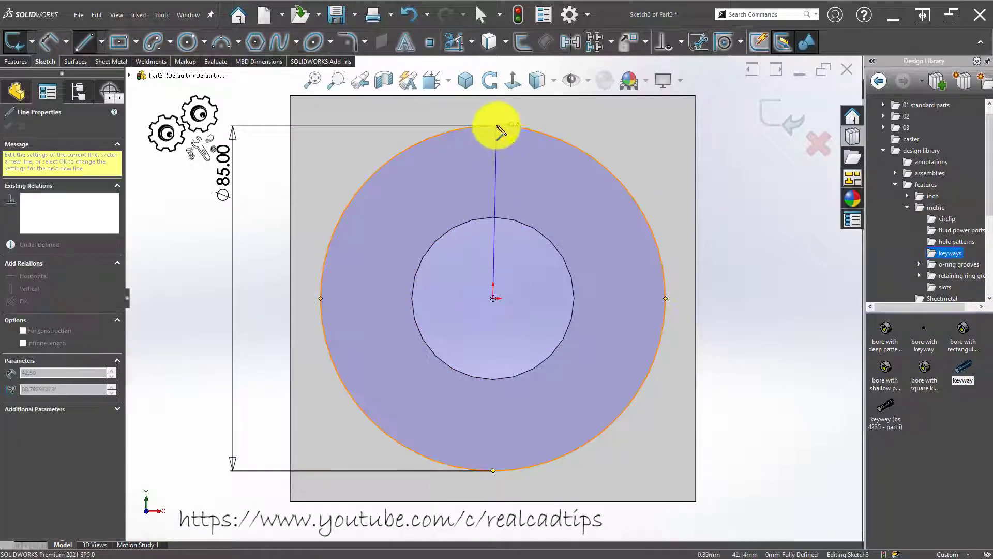
click(494, 127)
key(Escape)
key(Escape)
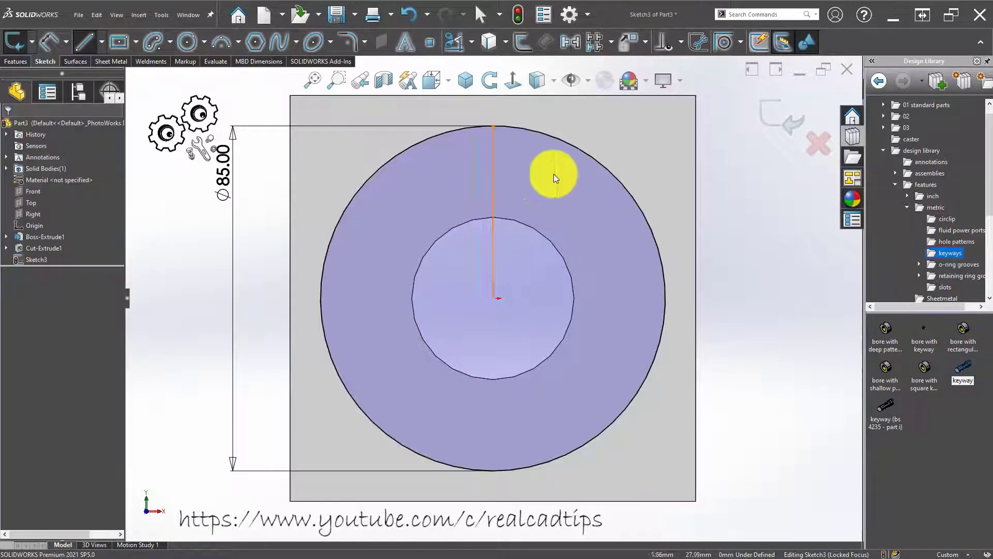
click(787, 118)
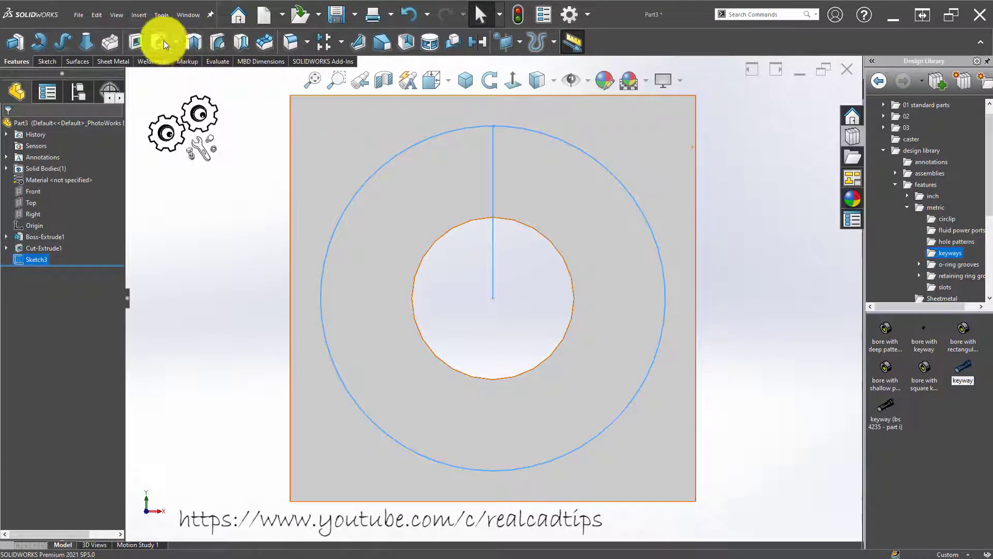
Add an M8 Hex Socket CTSK Head ISO 10642 countersunk hole at the vertical line's top end
click(164, 40)
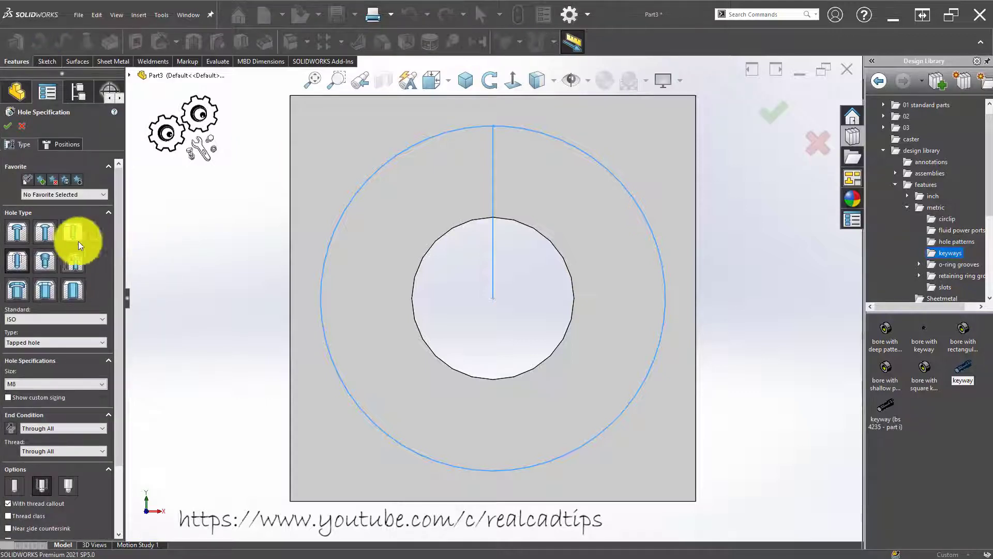
click(43, 232)
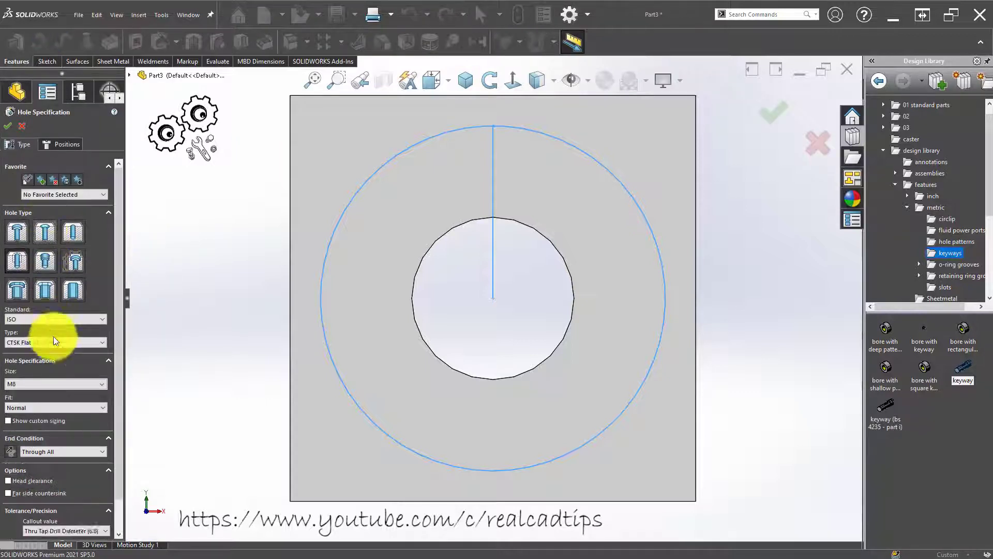
click(82, 341)
click(87, 365)
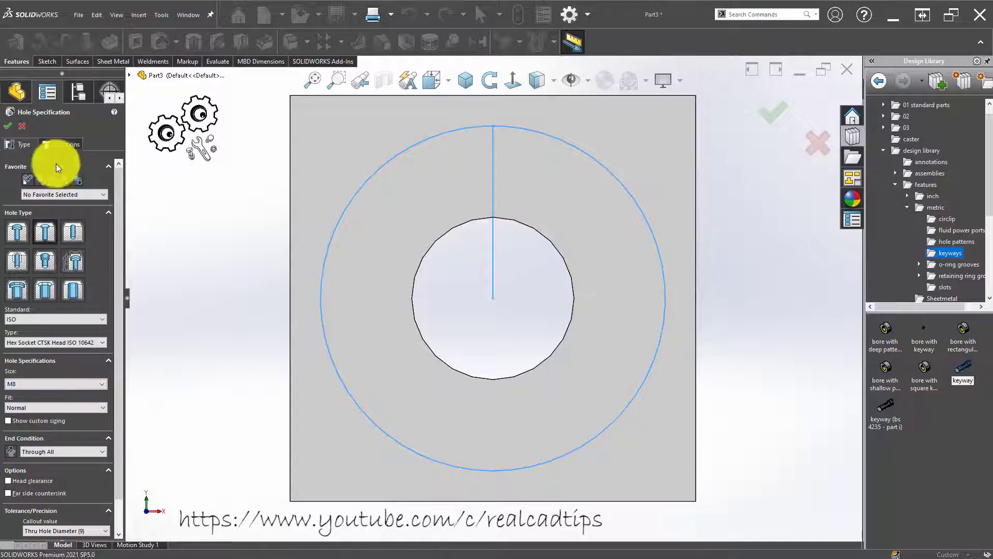
click(66, 145)
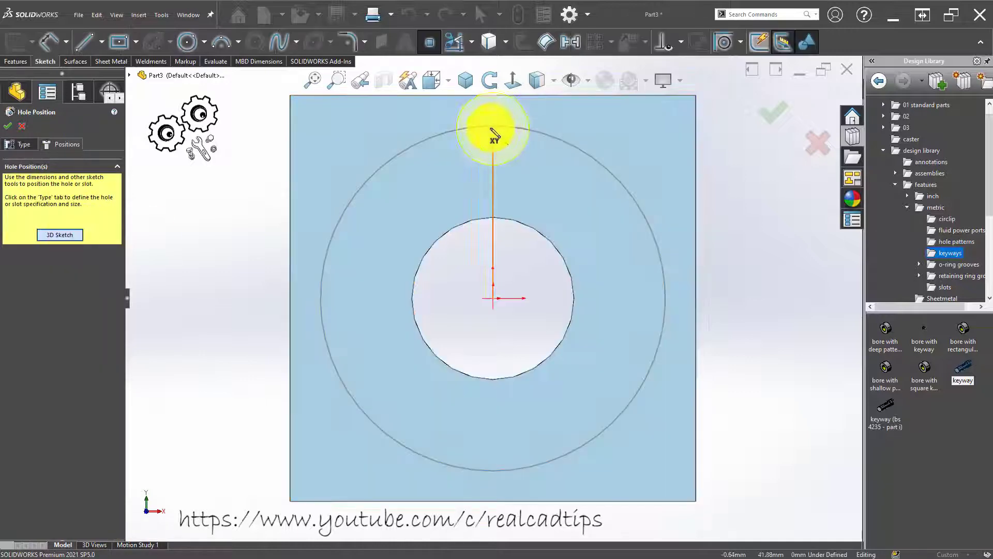
click(493, 126)
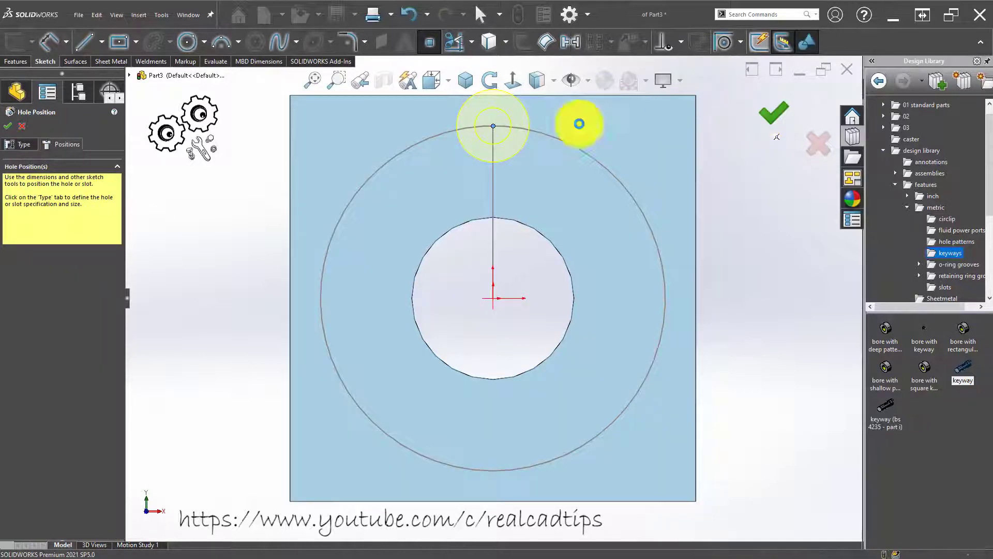
key(Return)
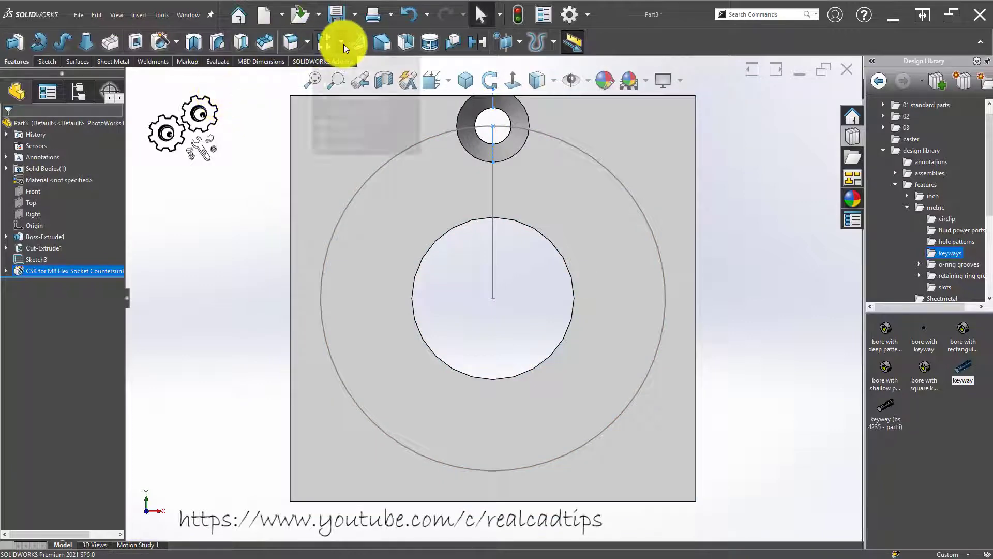
click(342, 43)
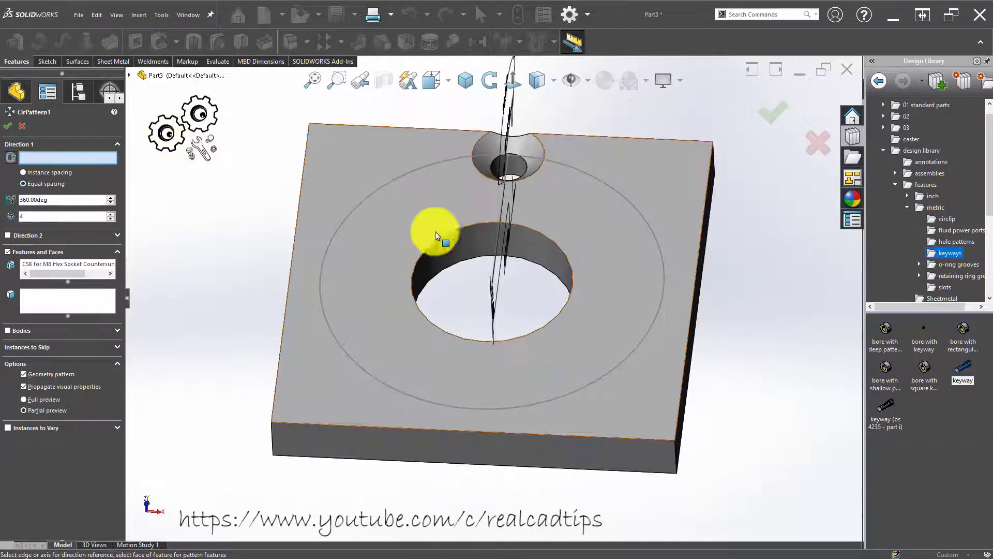
Pattern the countersunk hole into 4 instances about the bore axis as CirPattern1
click(516, 246)
click(784, 117)
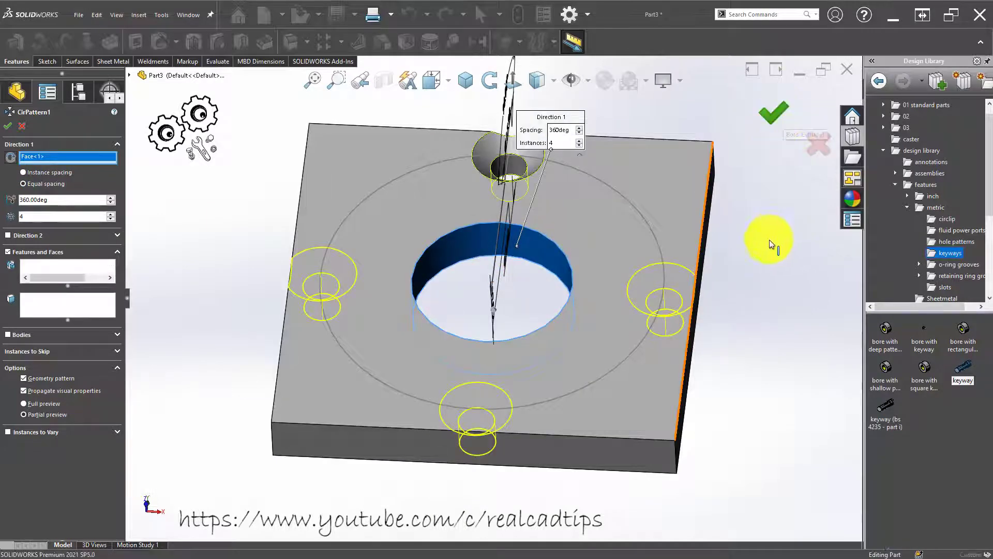
middle_drag(594, 302, 590, 348)
key(f)
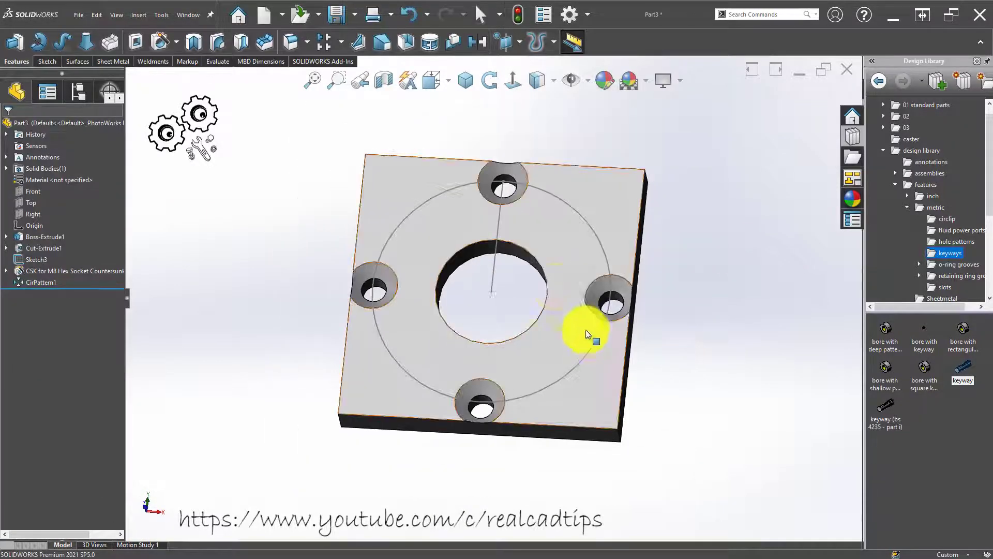
Reopen and exit the Ø85 layout sketch, then start a new sketch on the front face
click(558, 198)
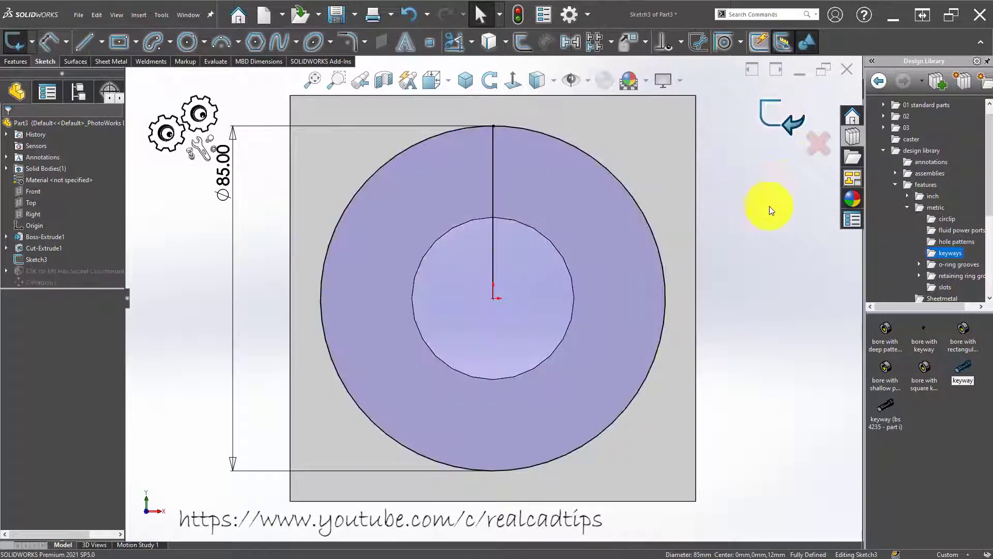
key(ctrl+b)
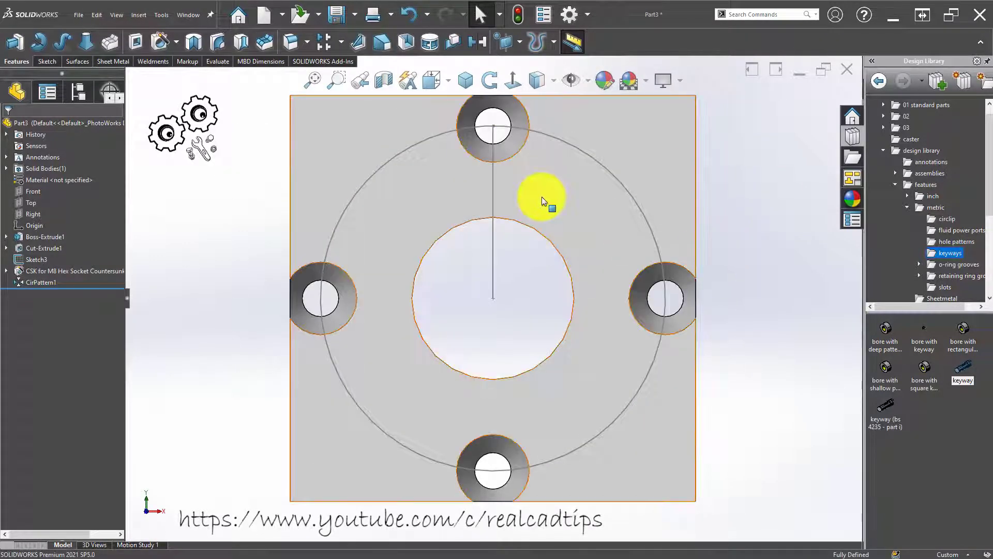
click(542, 196)
Draw a centre rectangle from the origin on the plate's front face
click(579, 166)
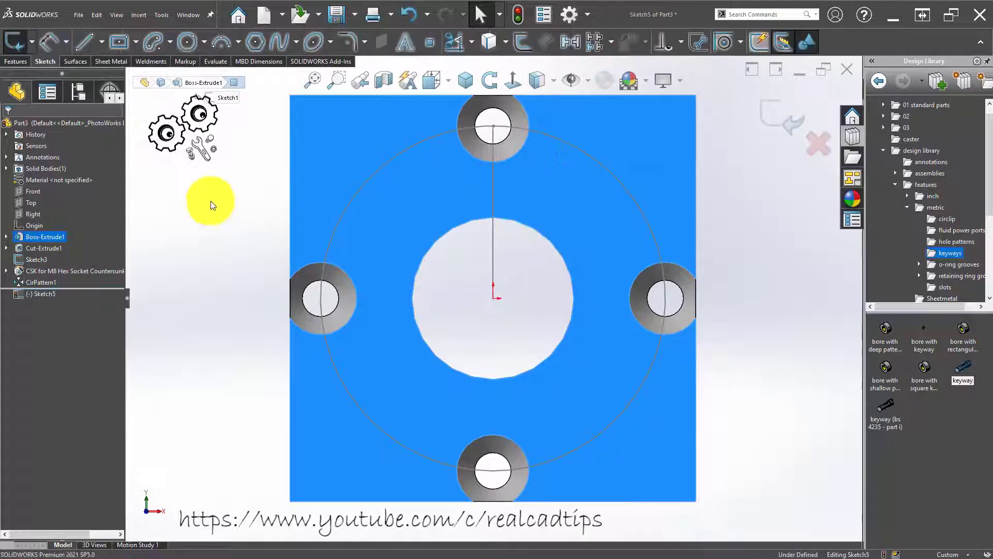
click(120, 41)
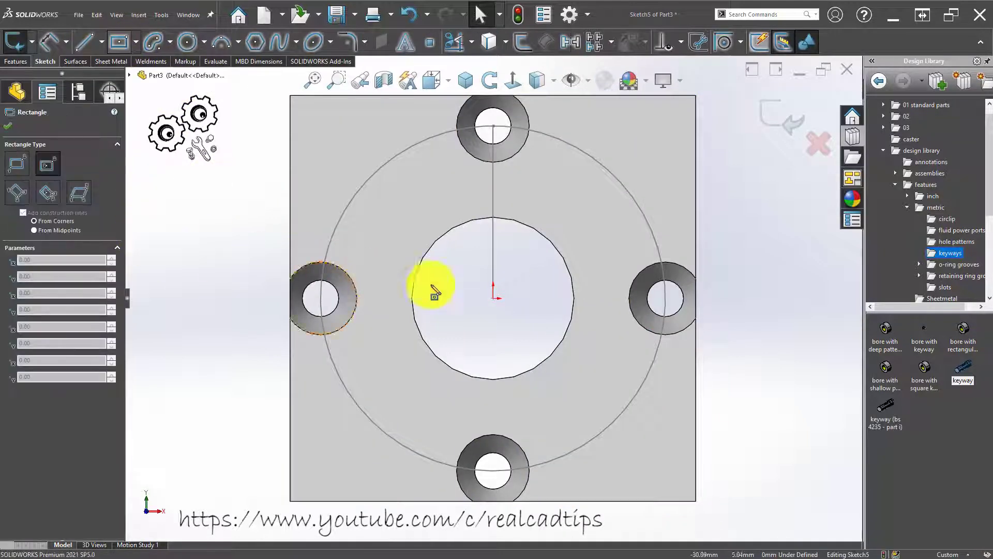
click(494, 298)
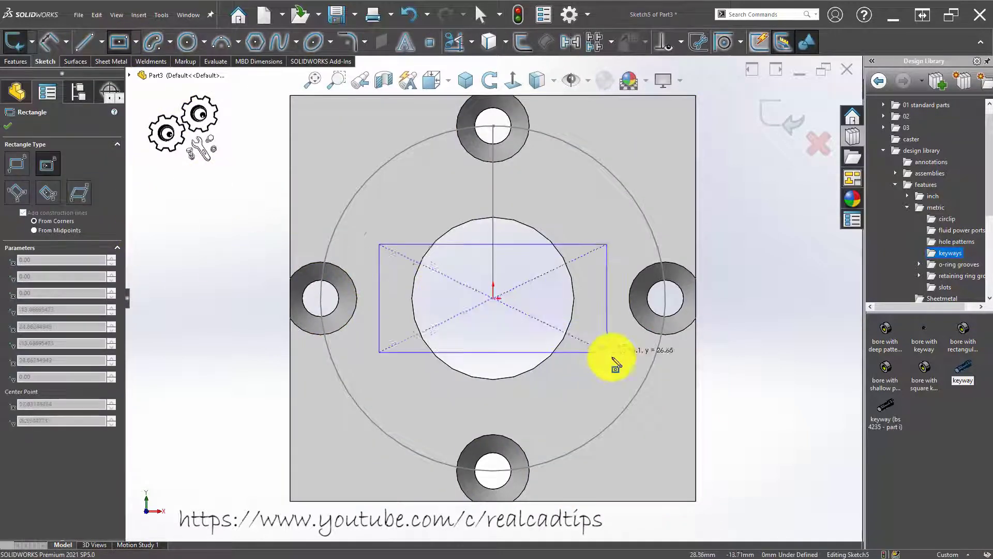
click(644, 454)
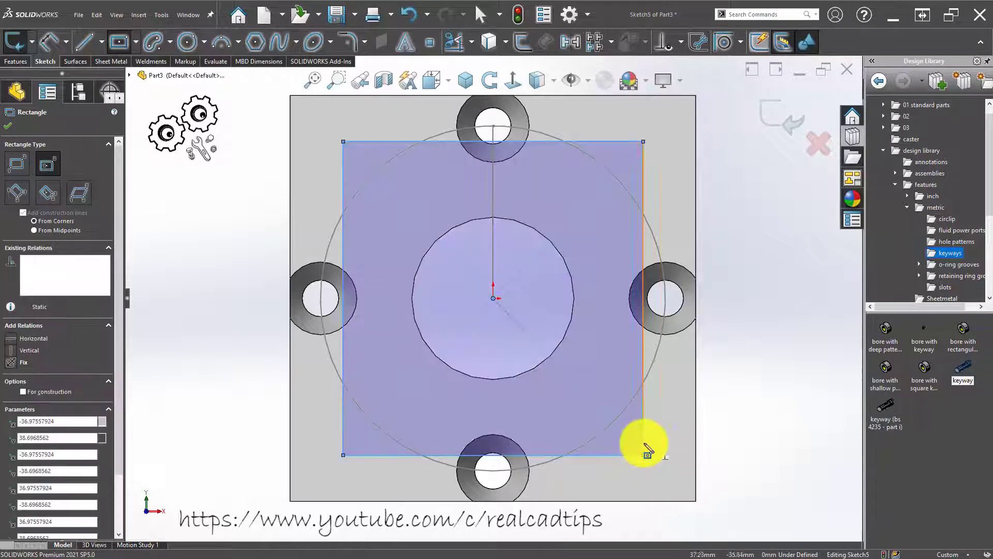
key(Escape)
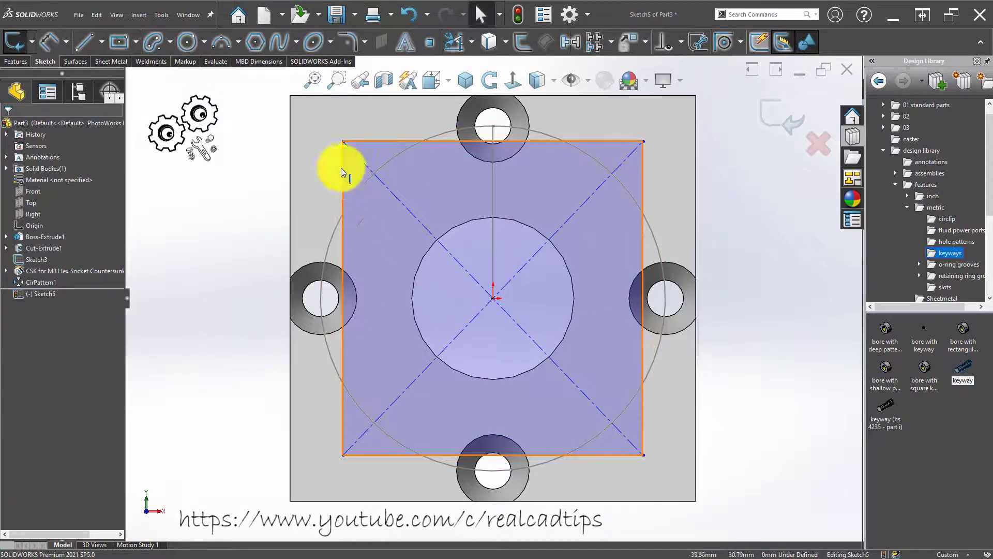
Dimension the square's side to 70 mm and exit Sketch5
click(361, 141)
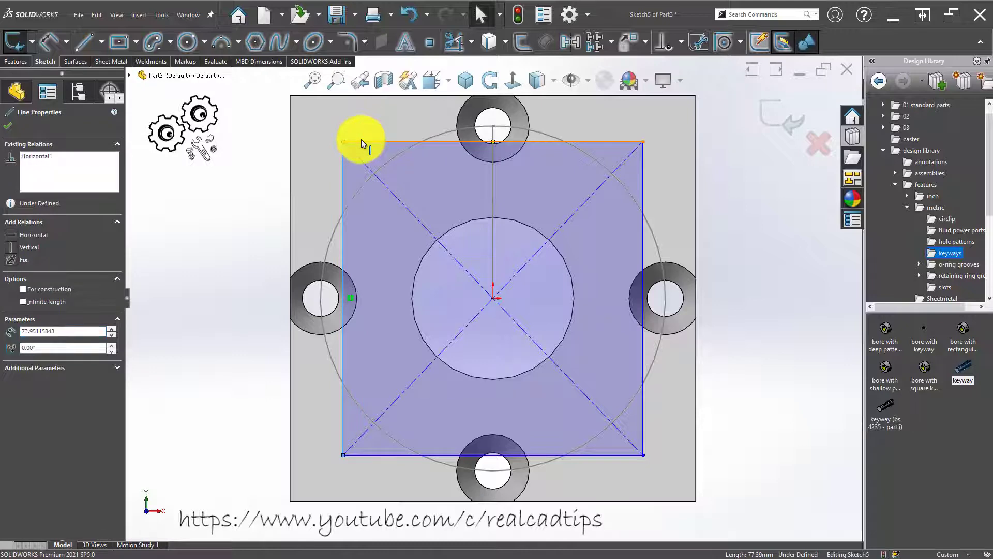
click(218, 273)
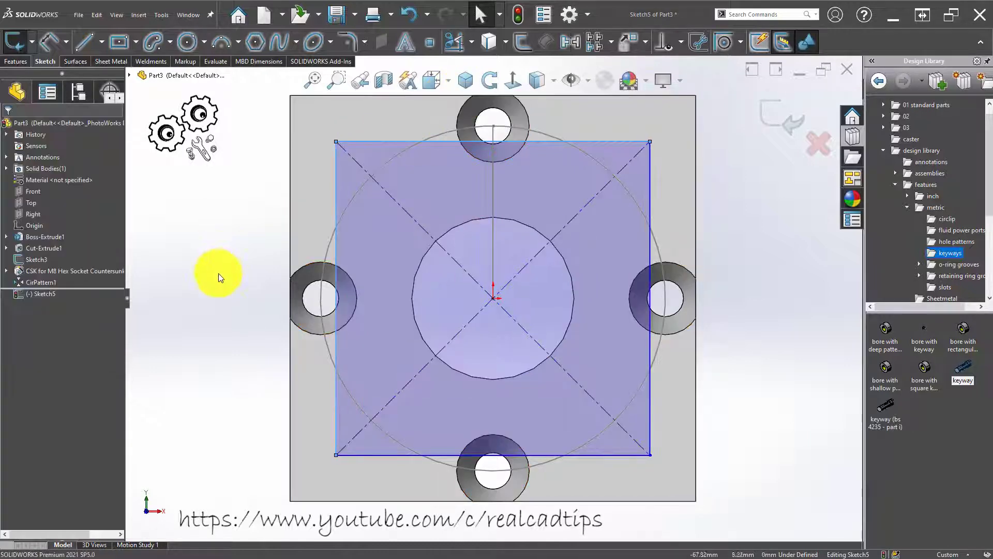
key(d)
click(337, 176)
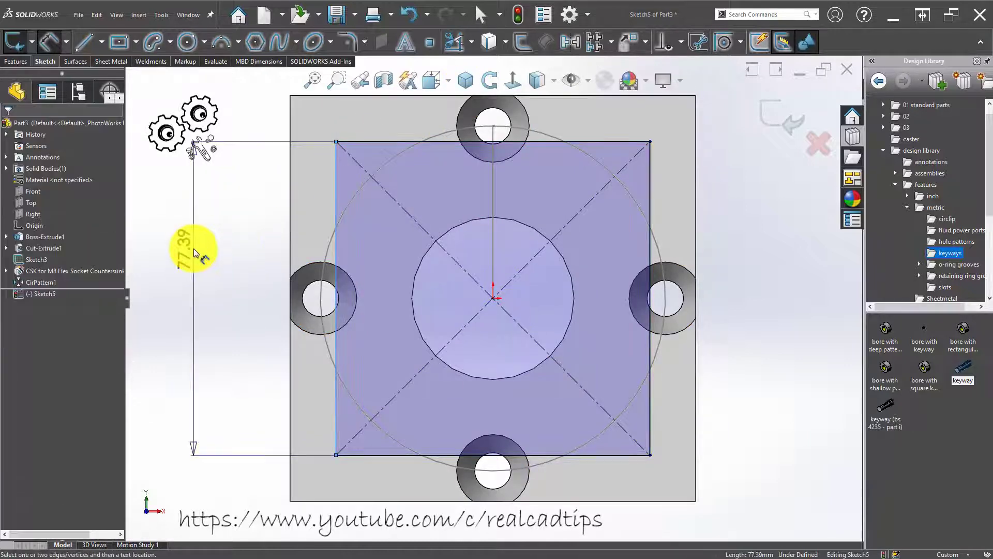
click(193, 249)
text(70)
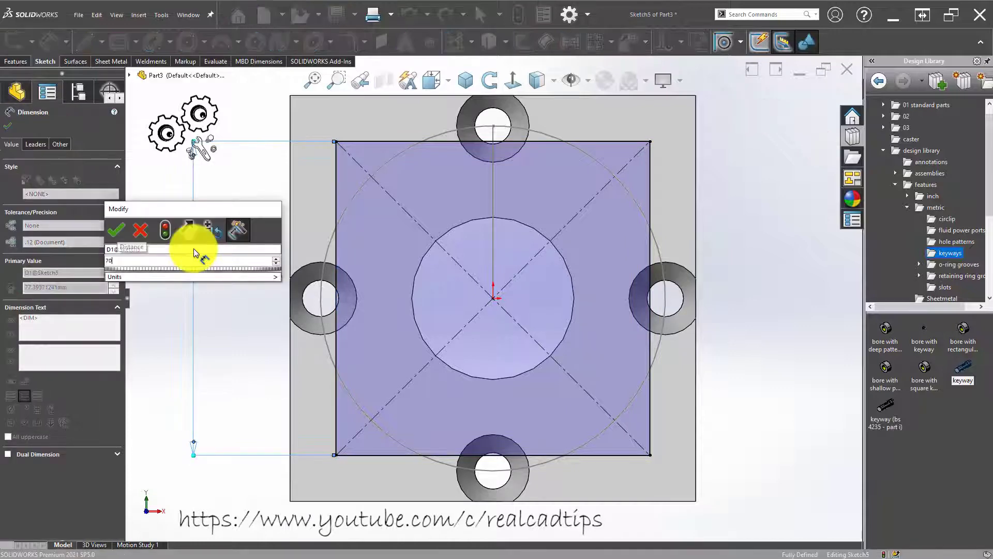
key(Return)
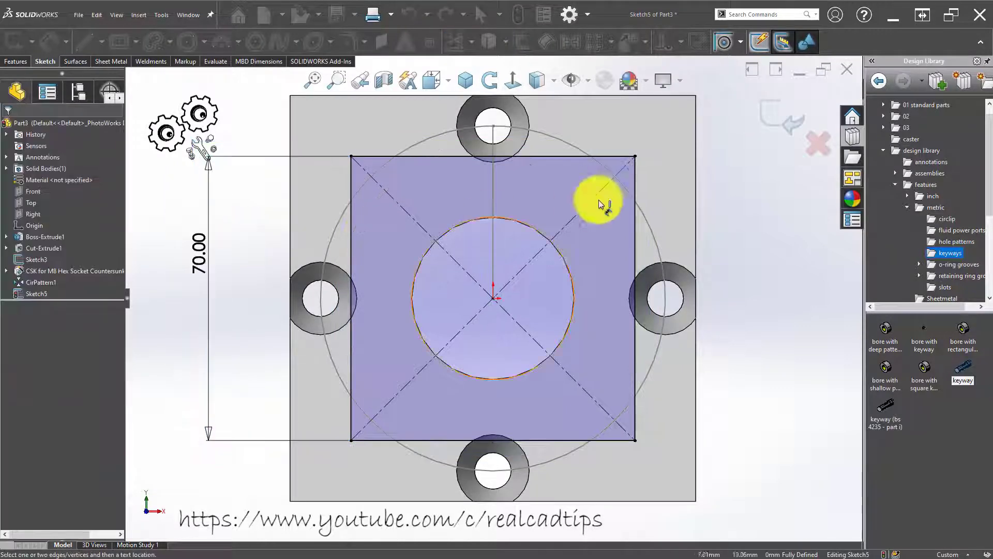
click(775, 117)
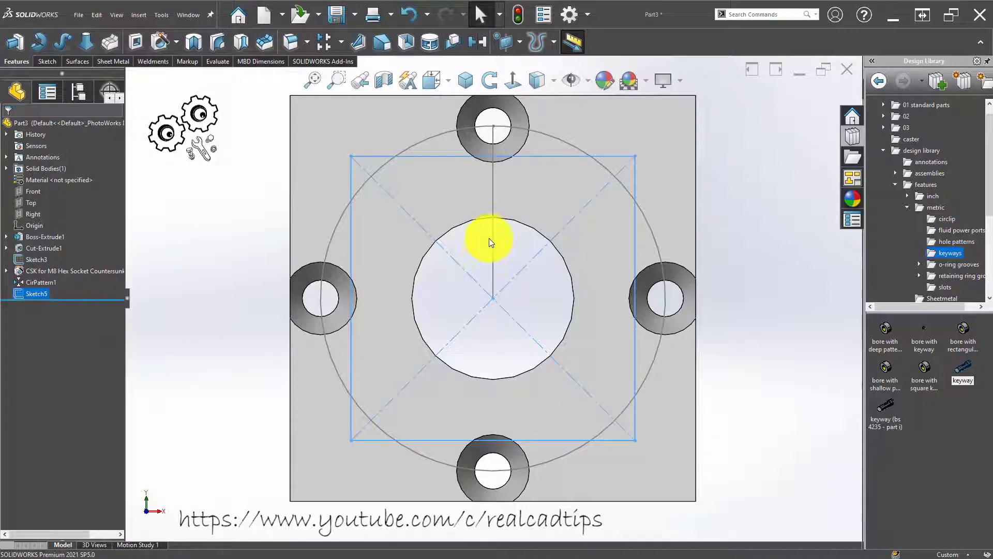
Start a Hole Wizard hole sized M10 and place one at the square's top-left corner
click(167, 41)
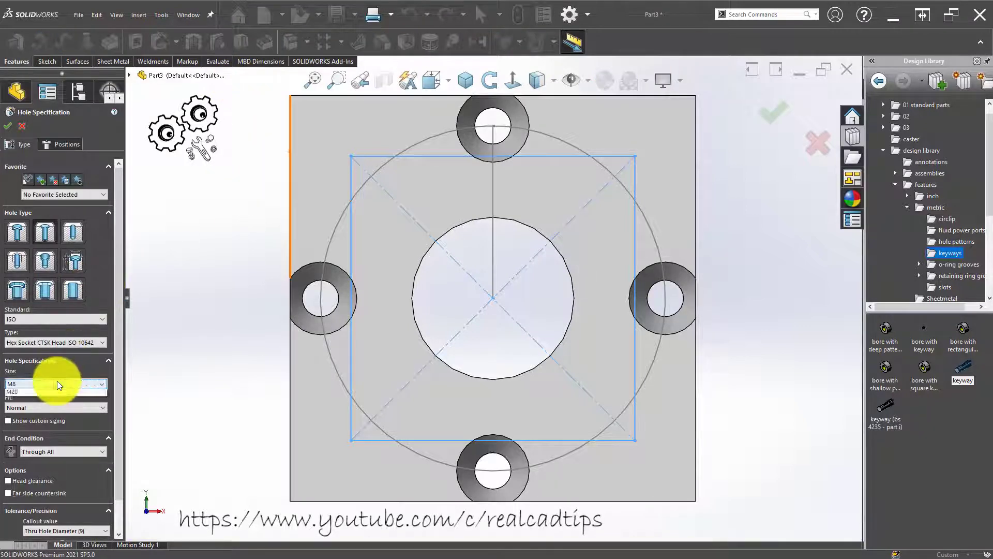
click(57, 381)
click(46, 435)
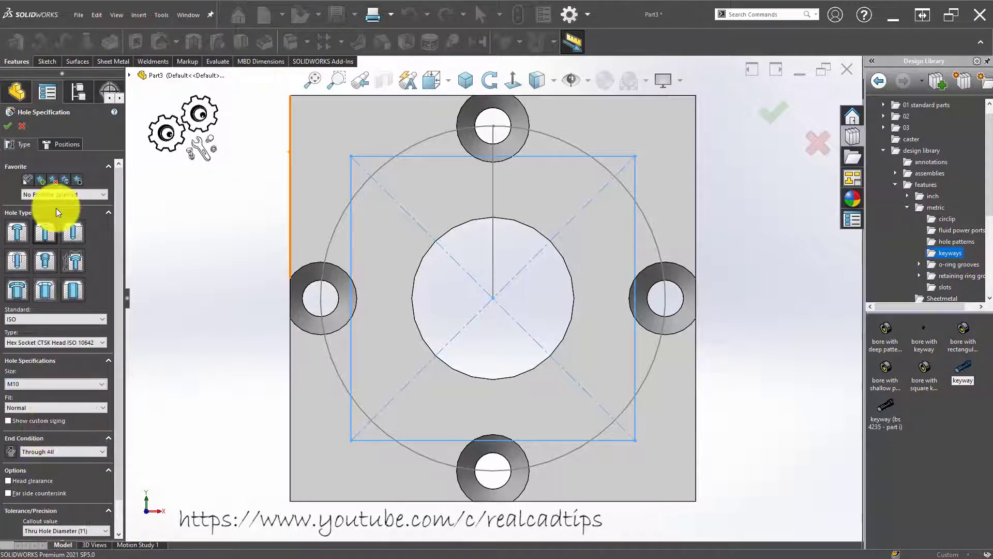
click(73, 145)
click(351, 155)
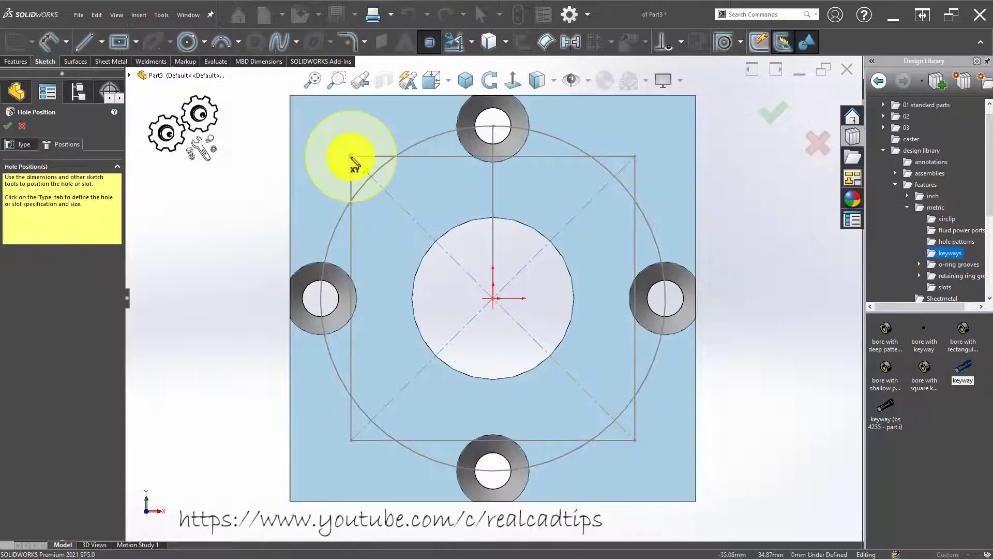
Set the hole type to an ISO plain tapped hole
click(24, 149)
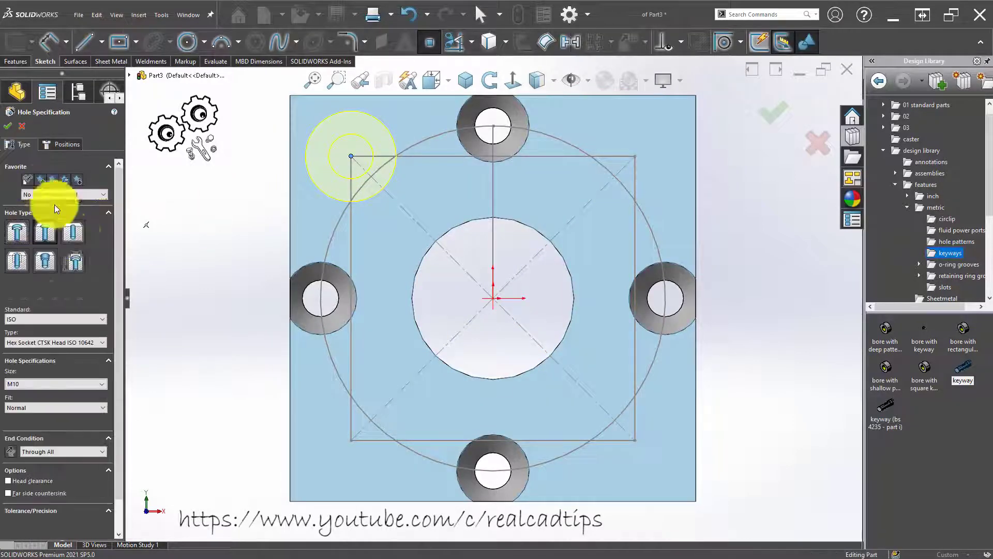
click(84, 319)
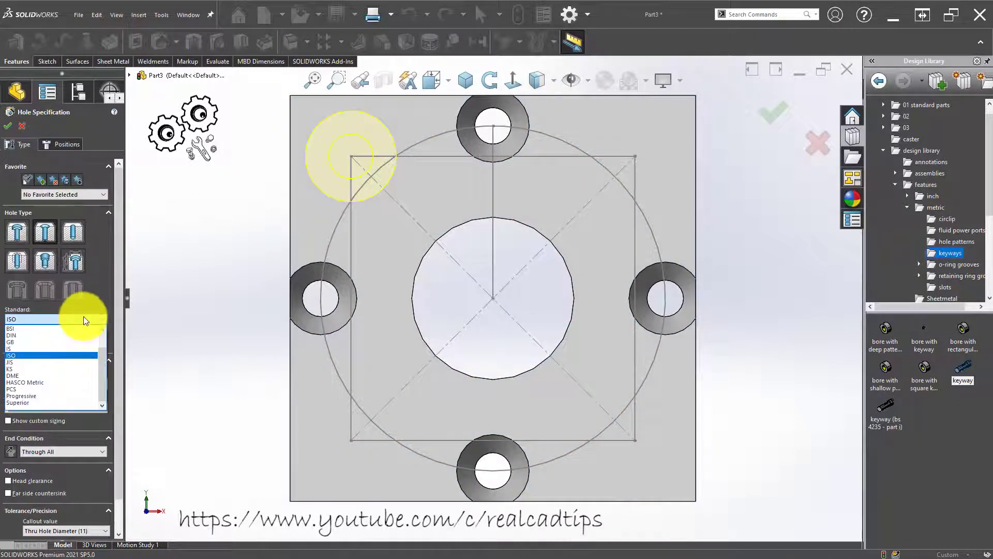
click(62, 355)
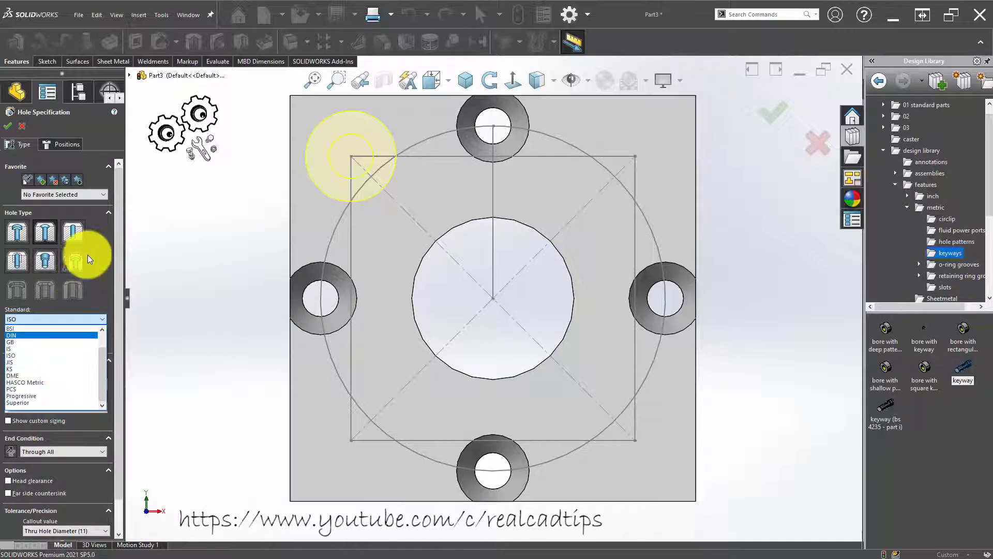
click(20, 256)
click(60, 342)
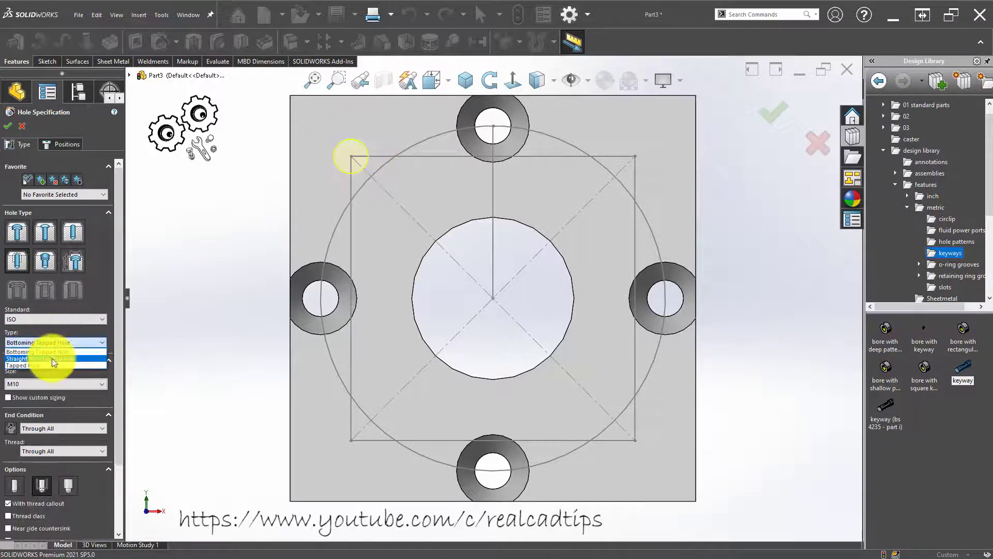
click(49, 365)
click(73, 147)
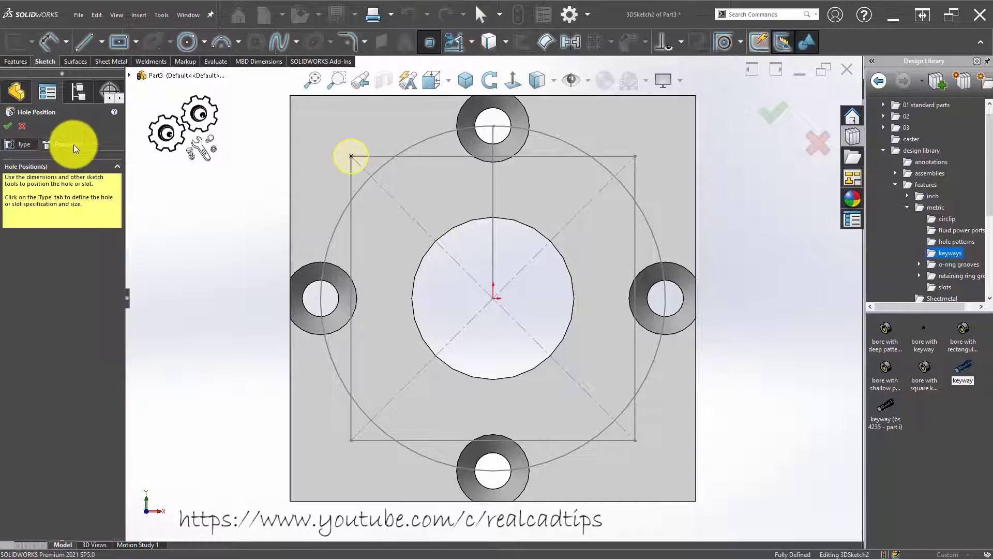
Add M10 tapped holes at the other three square corners and finish the feature
click(635, 156)
click(351, 440)
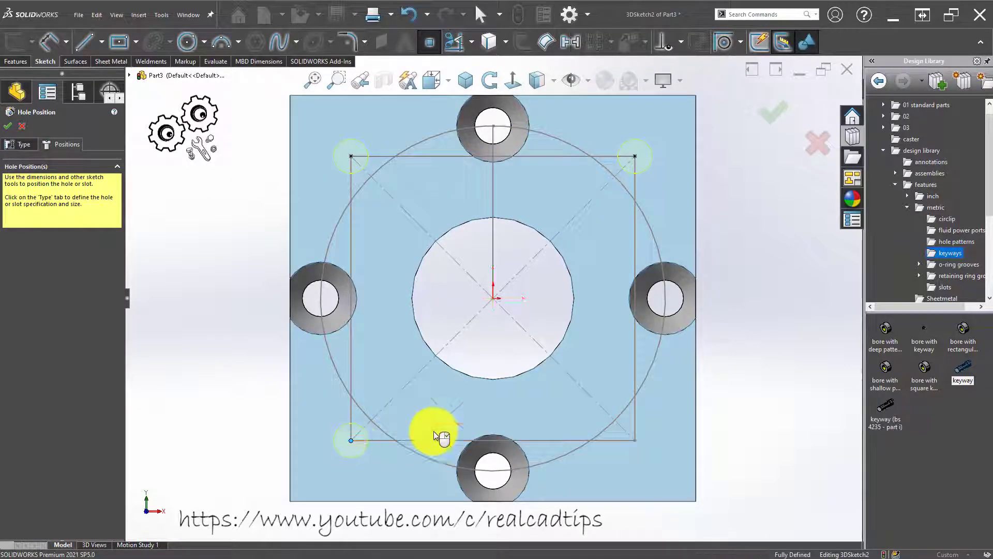
click(635, 440)
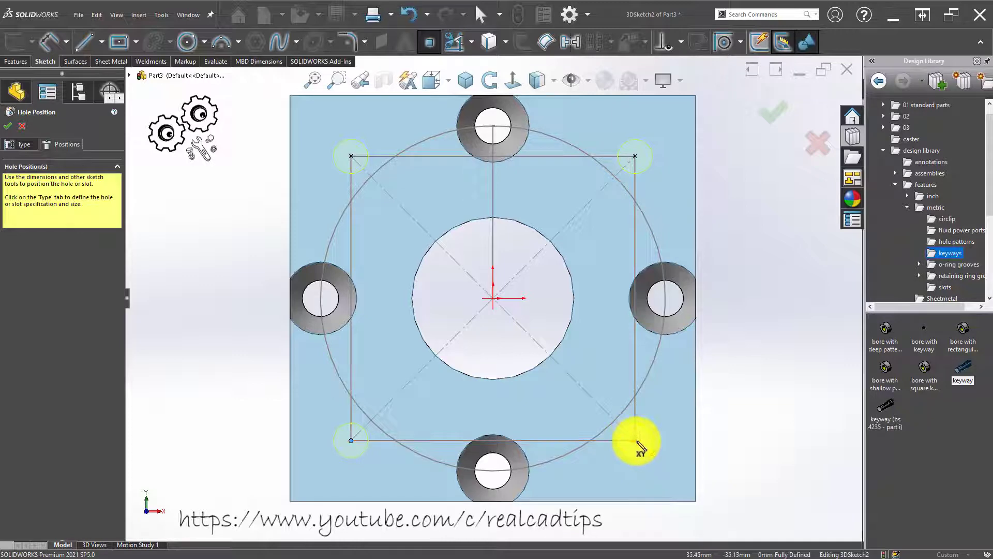
click(771, 120)
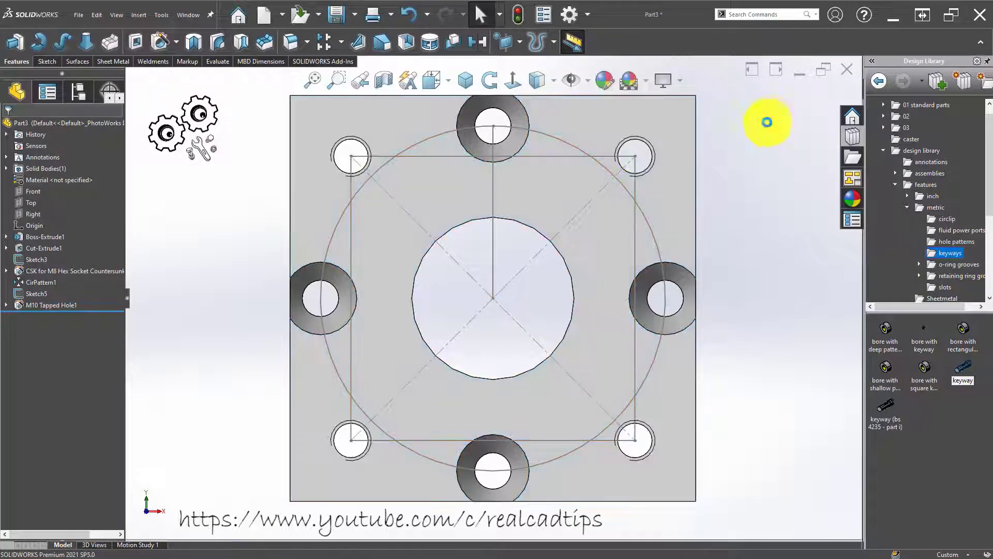